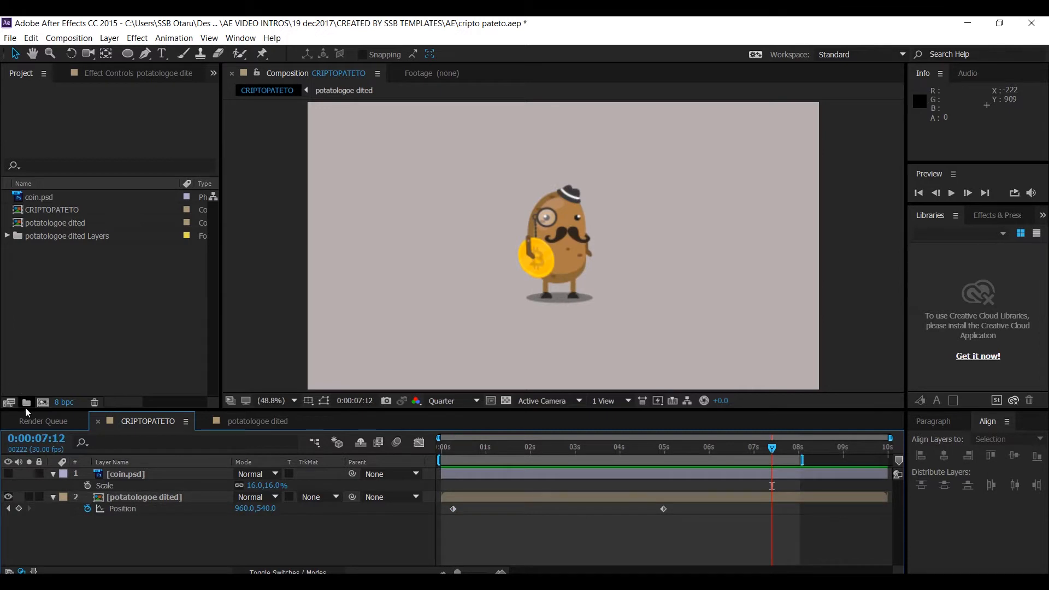
pyautogui.click(57, 419)
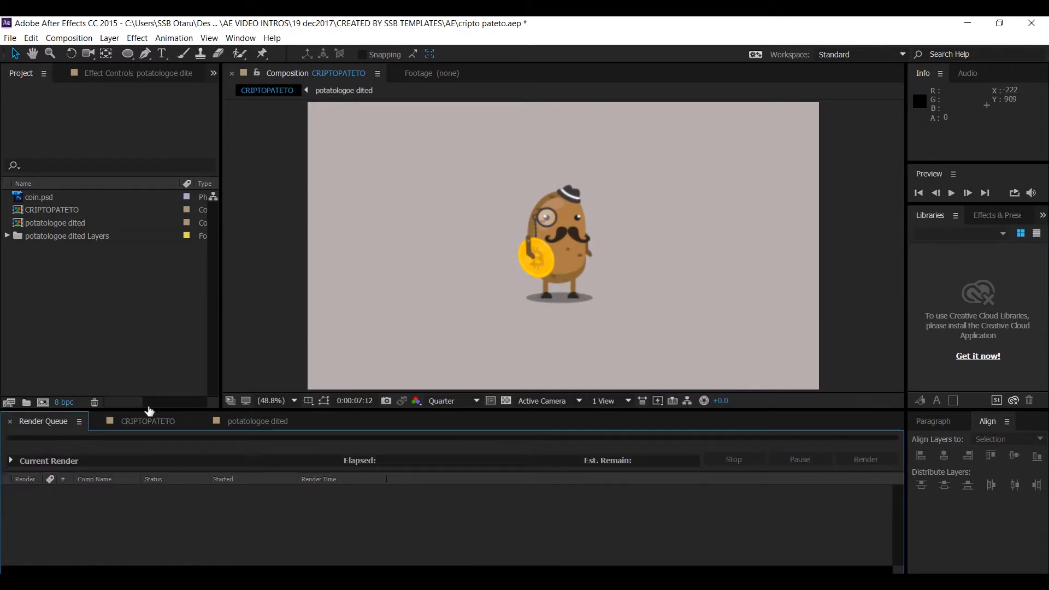
pyautogui.click(148, 421)
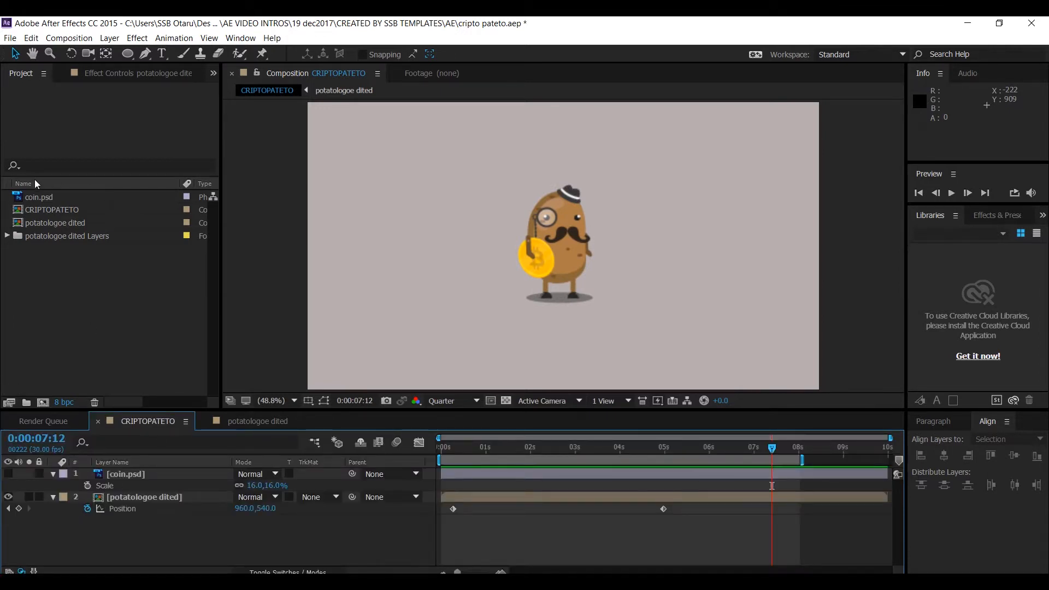
# - Select the Pen tool and set its stroke color to 3C3A3A by sampling the character's hat with the eyedropper
pyautogui.click(145, 52)
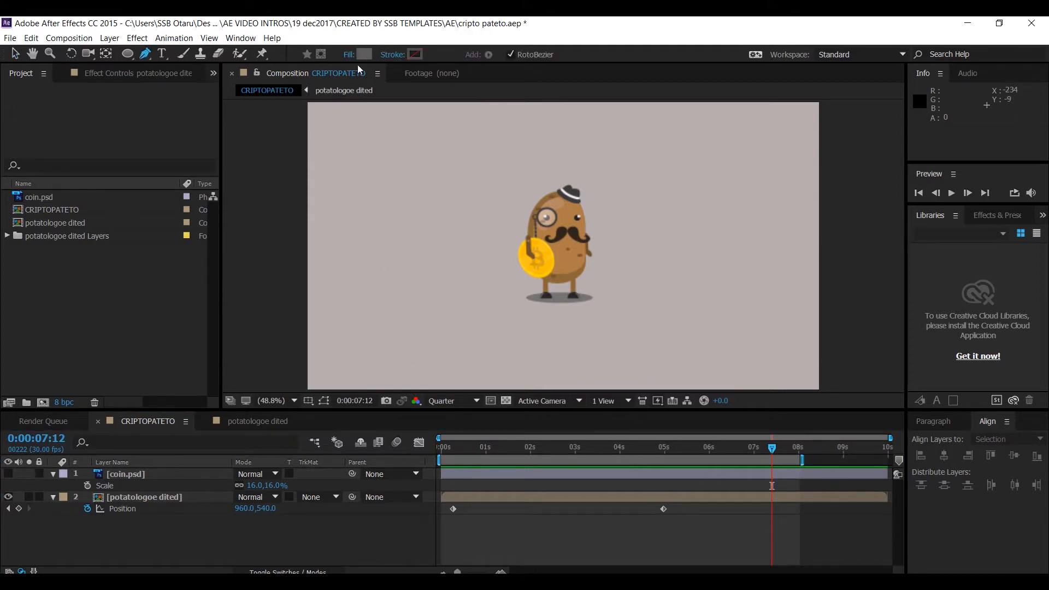
pyautogui.click(409, 54)
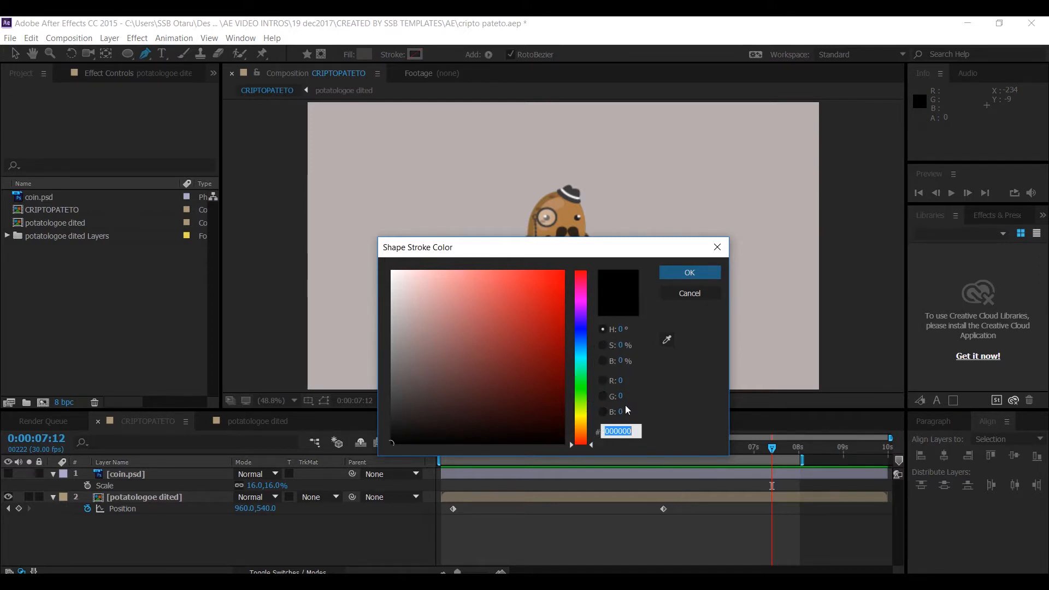
pyautogui.moveTo(550, 399); pyautogui.dragTo(540, 358)
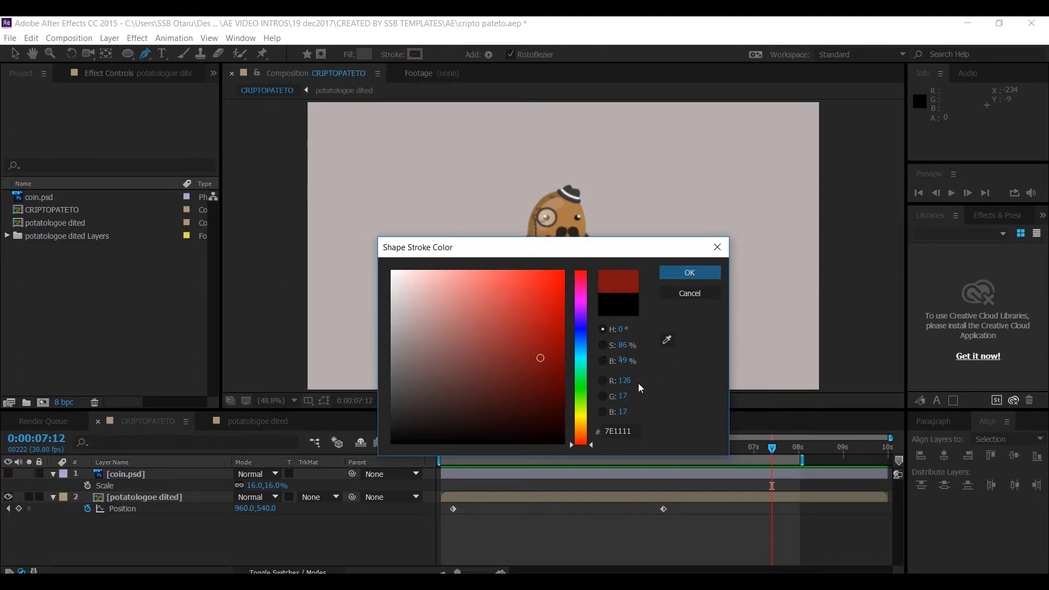
pyautogui.click(668, 339)
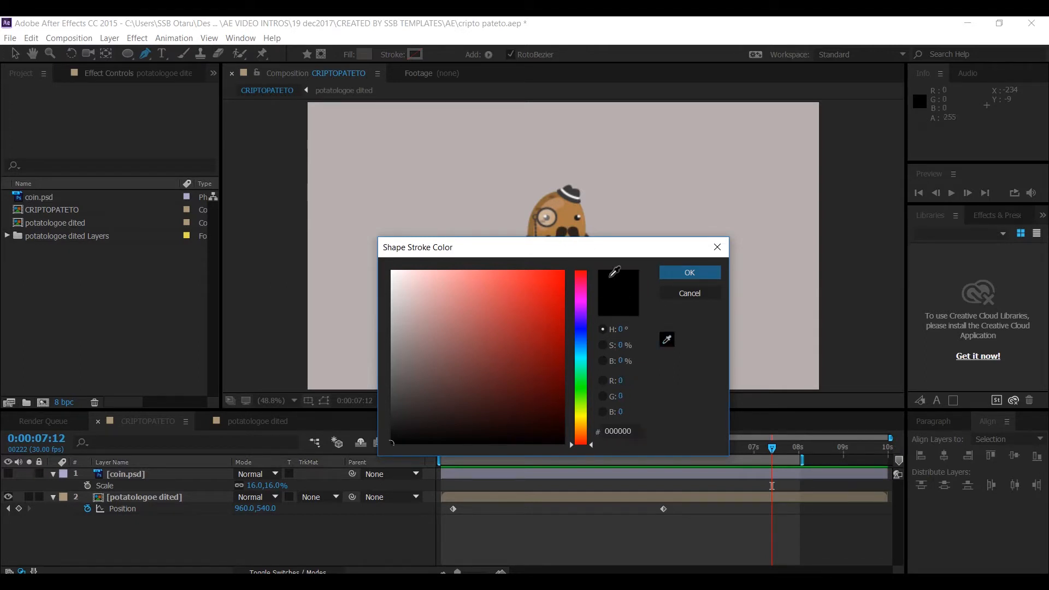
pyautogui.click(570, 188)
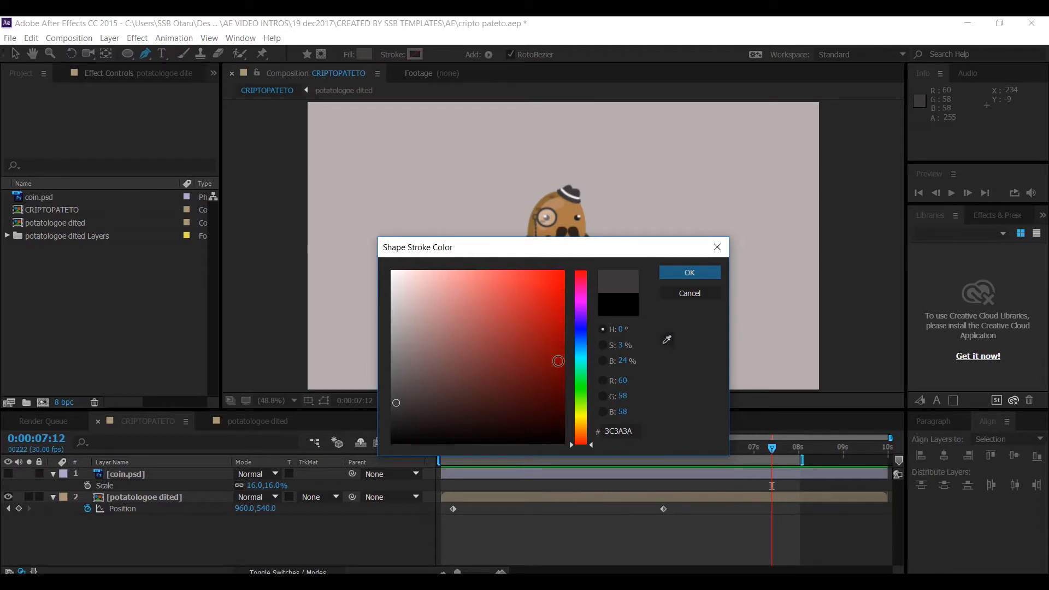
pyautogui.click(692, 275)
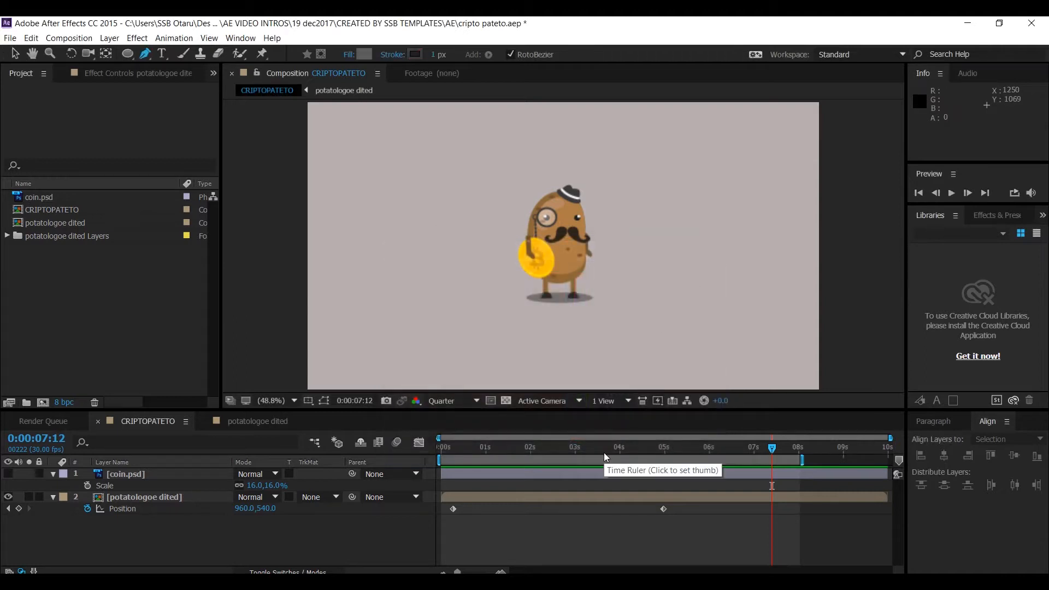
# - Draw a straight horizontal line with the Pen tool across the composition beneath the character's feet, with a 1 px stroke
pyautogui.click(386, 319)
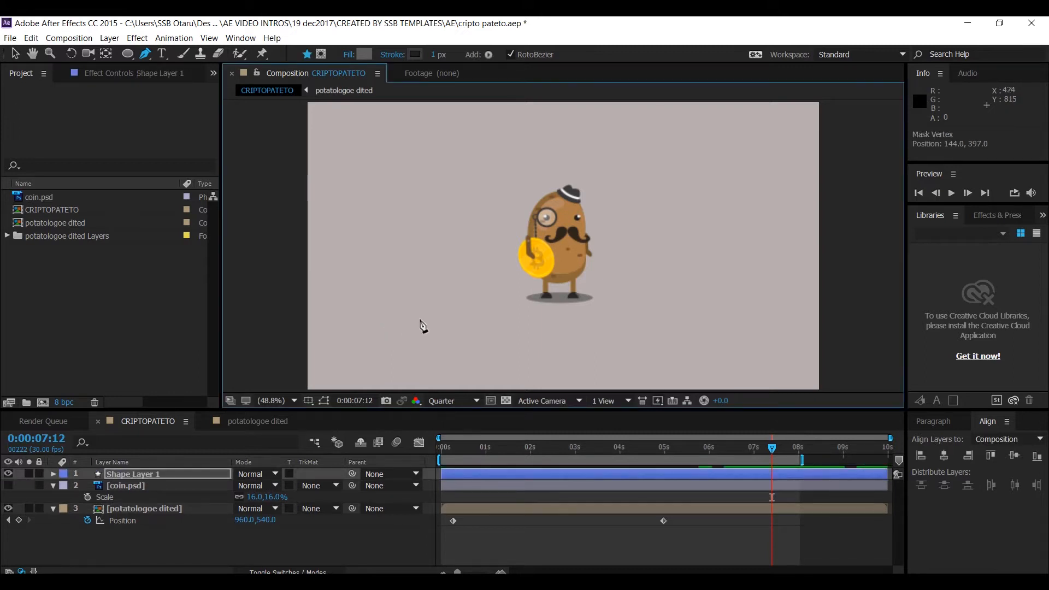
pyautogui.click(389, 325)
pyautogui.hotkey('ctrl', 'z')
pyautogui.hotkey('ctrl', 'z')
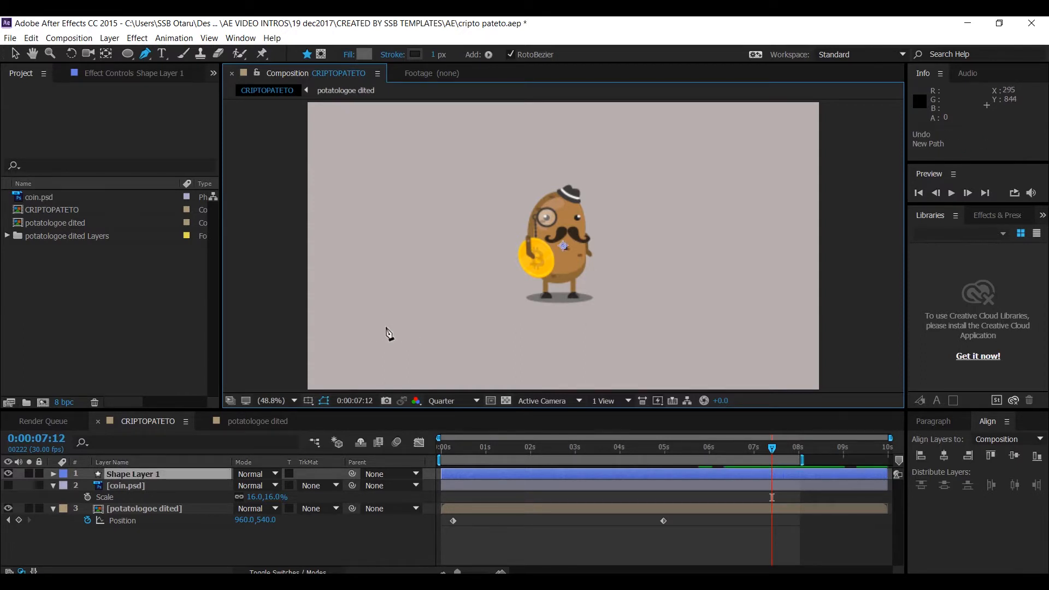
pyautogui.click(384, 327)
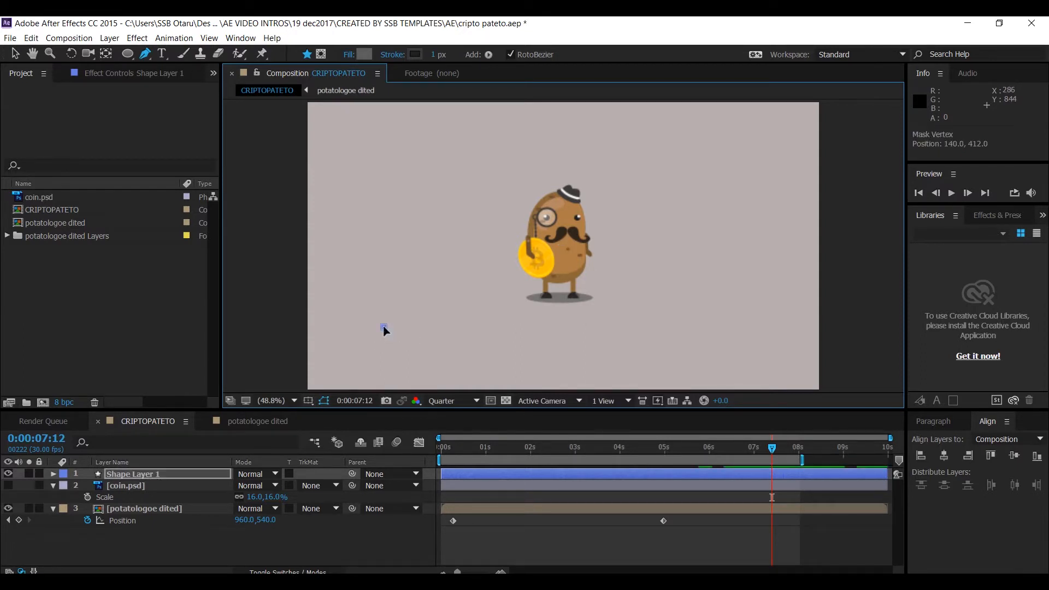
pyautogui.hotkey('ctrl', 'z')
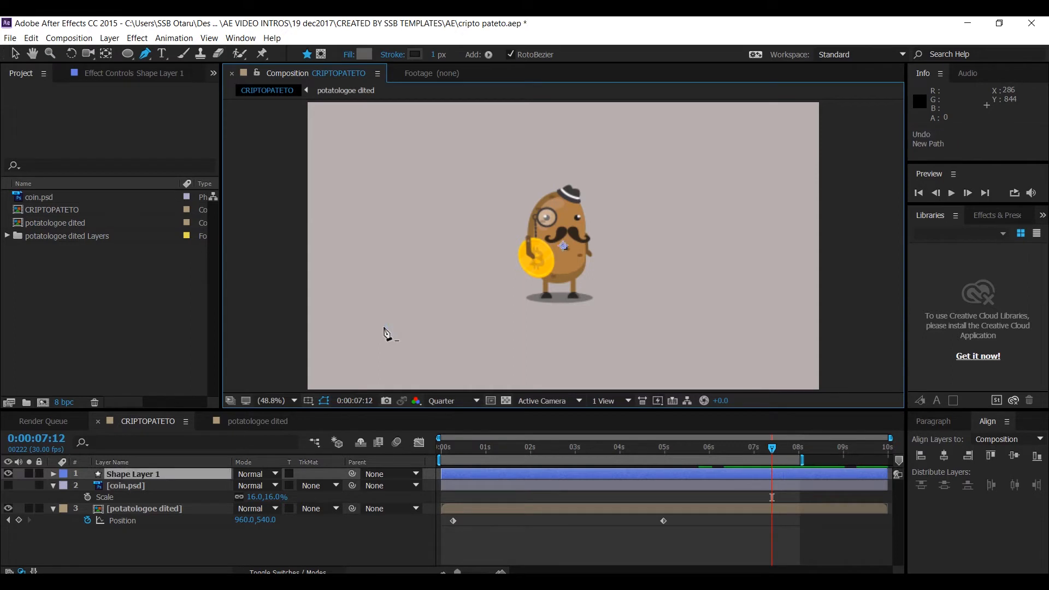
pyautogui.click(381, 296)
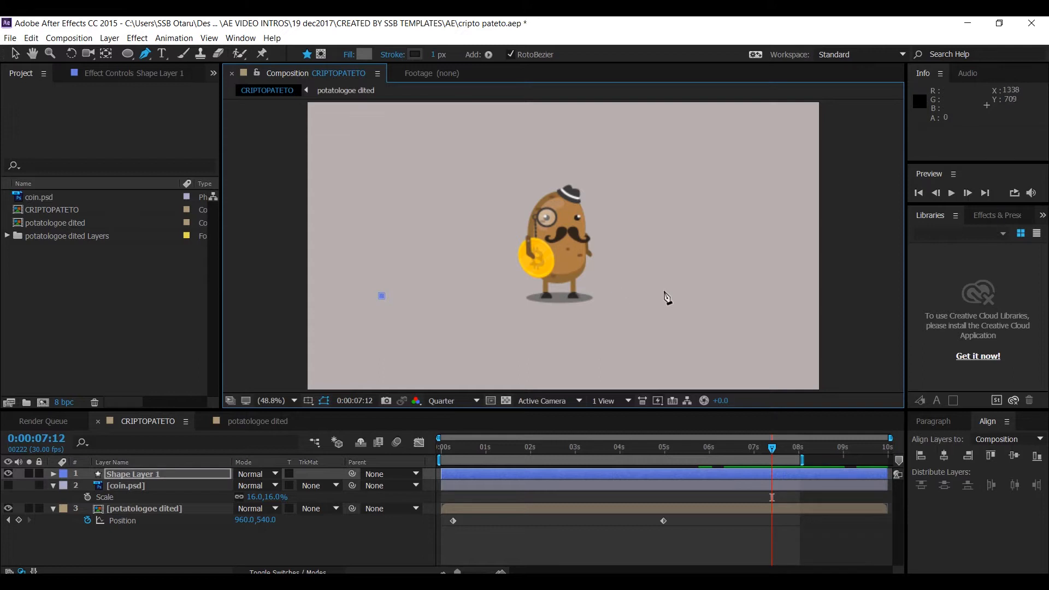
pyautogui.click(716, 300)
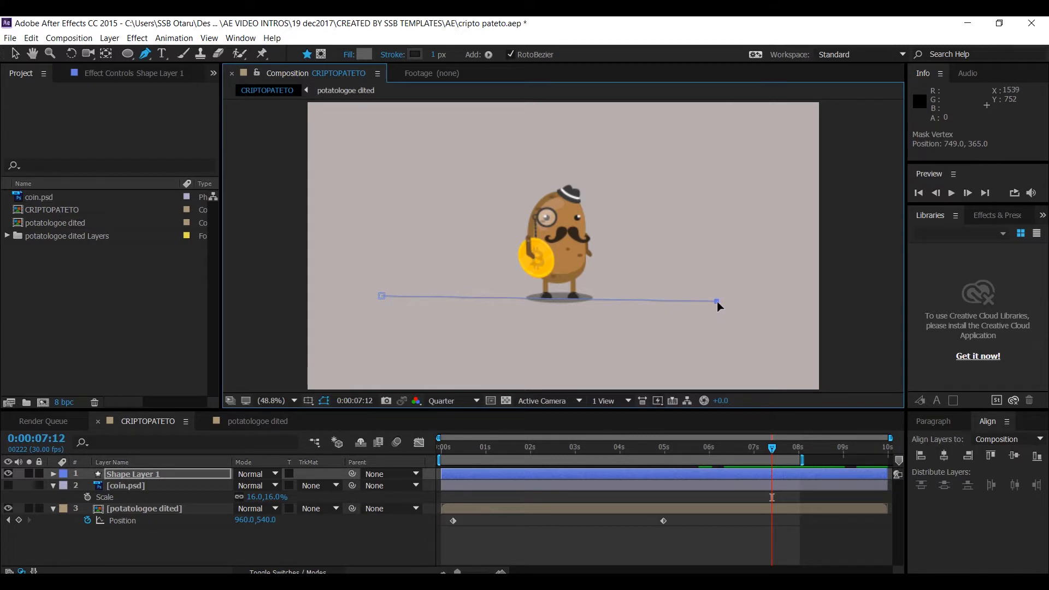
pyautogui.moveTo(717, 300); pyautogui.dragTo(729, 303)
pyautogui.click(438, 57)
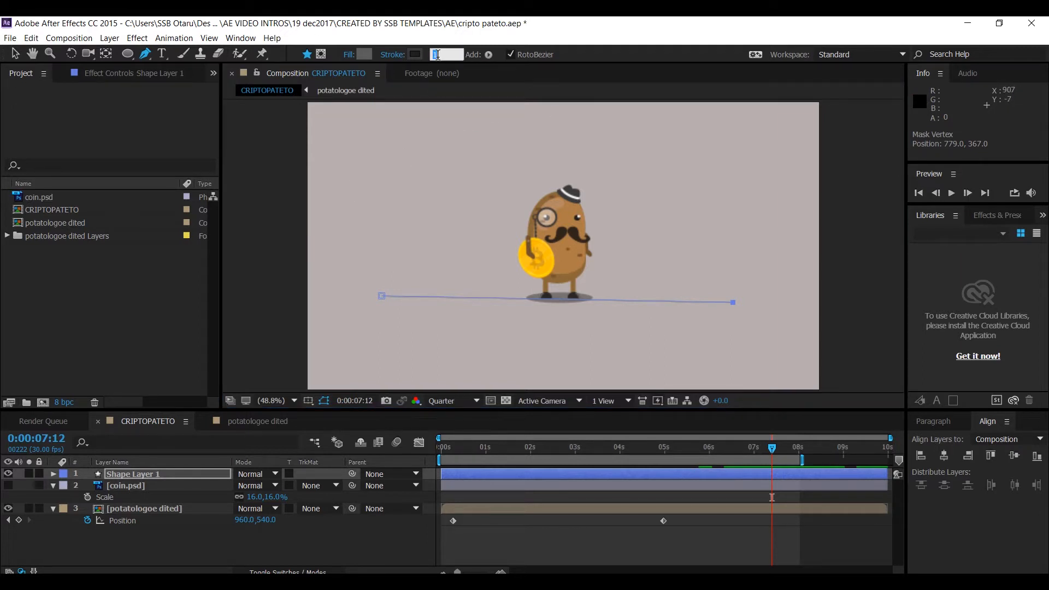
pyautogui.press('Return')
pyautogui.press('Return')
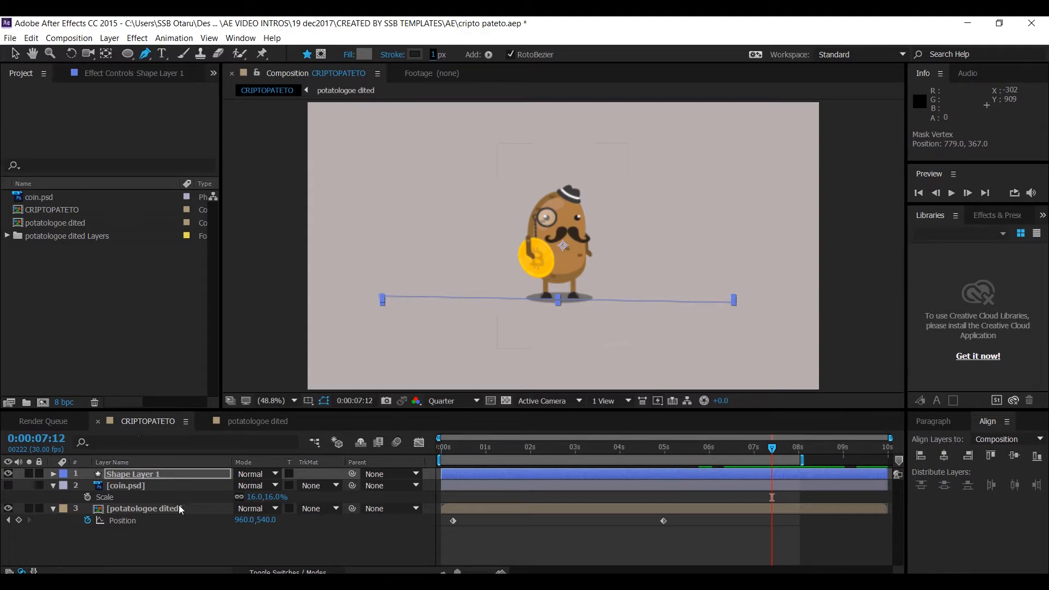
# - Add a Trim Paths operator to Shape Layer 1's contents
pyautogui.click(202, 539)
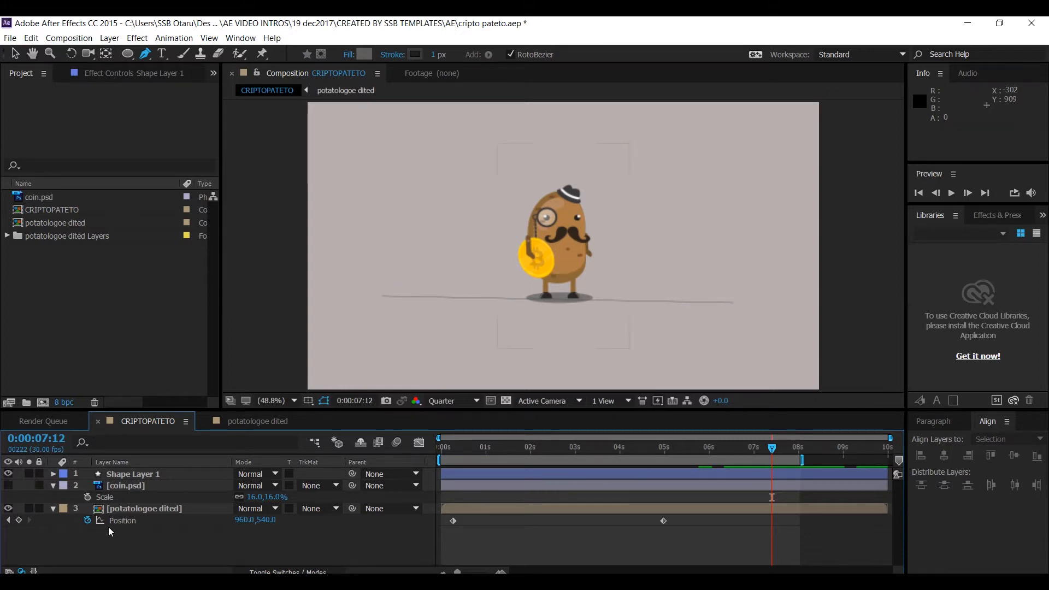
pyautogui.click(126, 475)
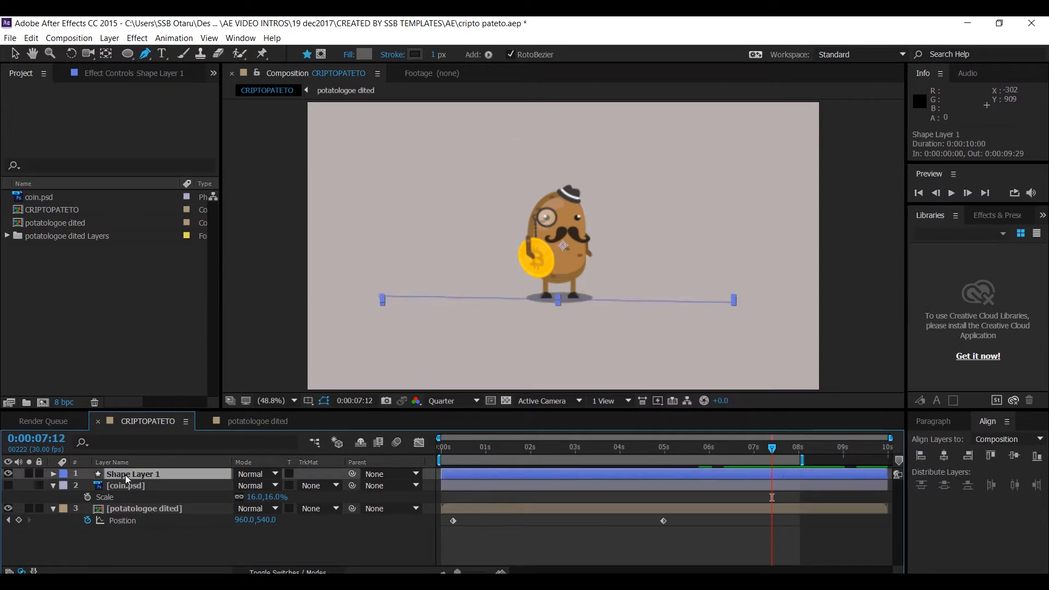
pyautogui.click(54, 474)
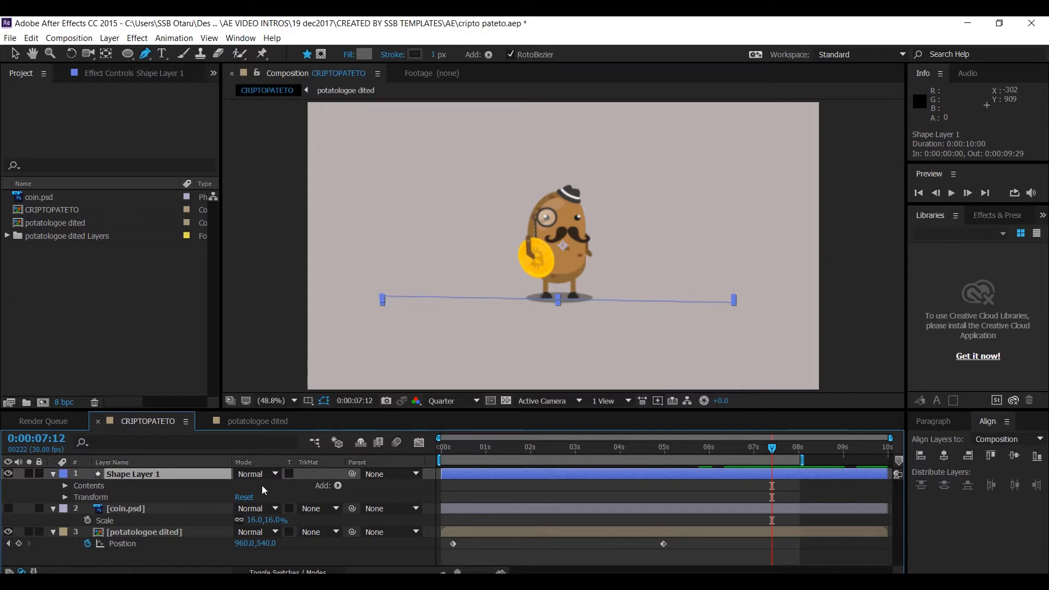
pyautogui.click(337, 485)
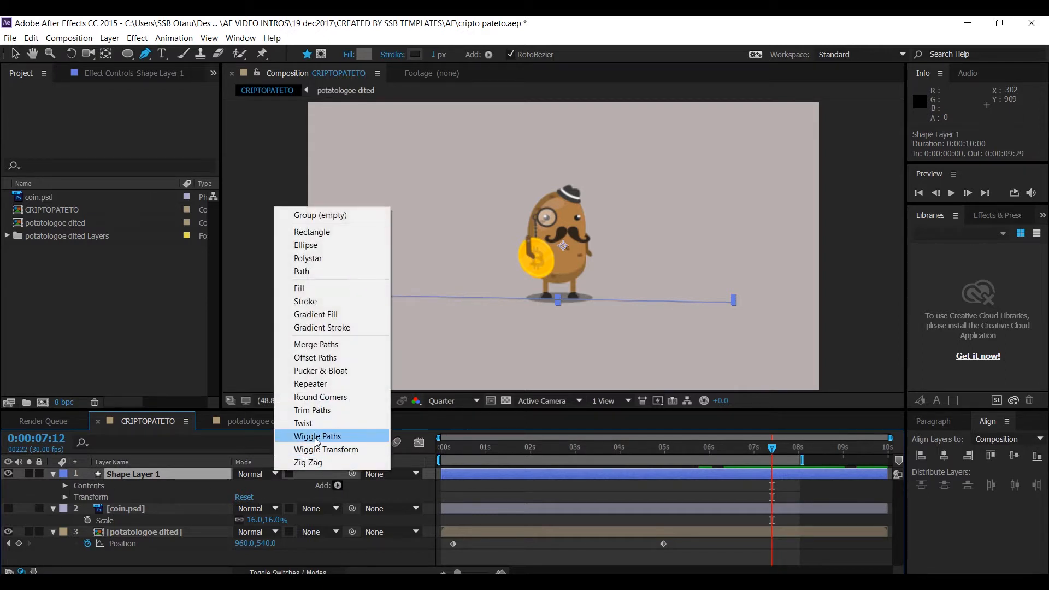
pyautogui.click(314, 411)
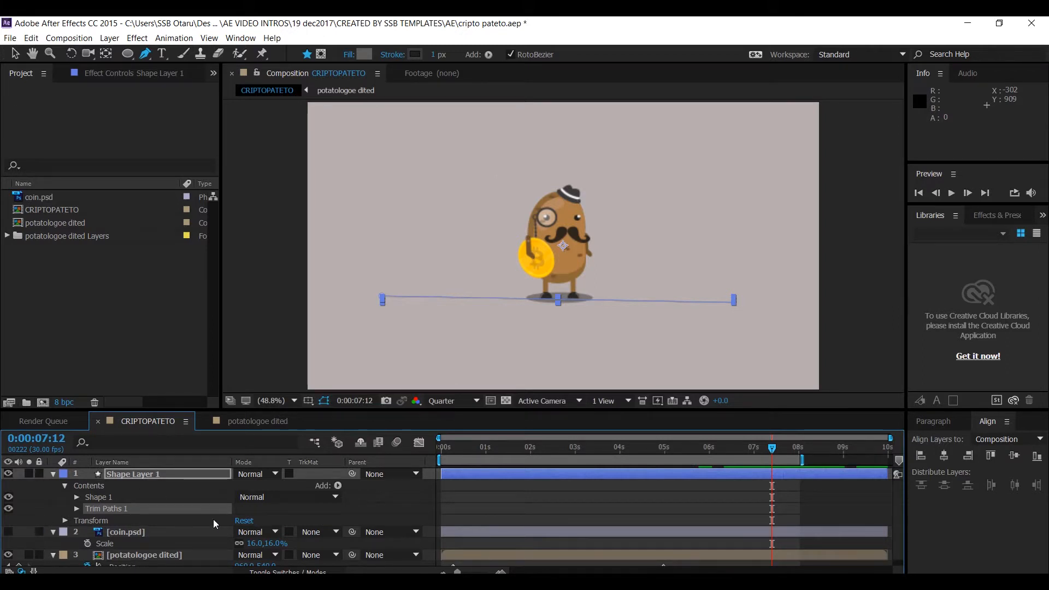
# - Open Trim Paths 1 and set a keyframe for End at 100% at 0:00:07:12
pyautogui.click(173, 473)
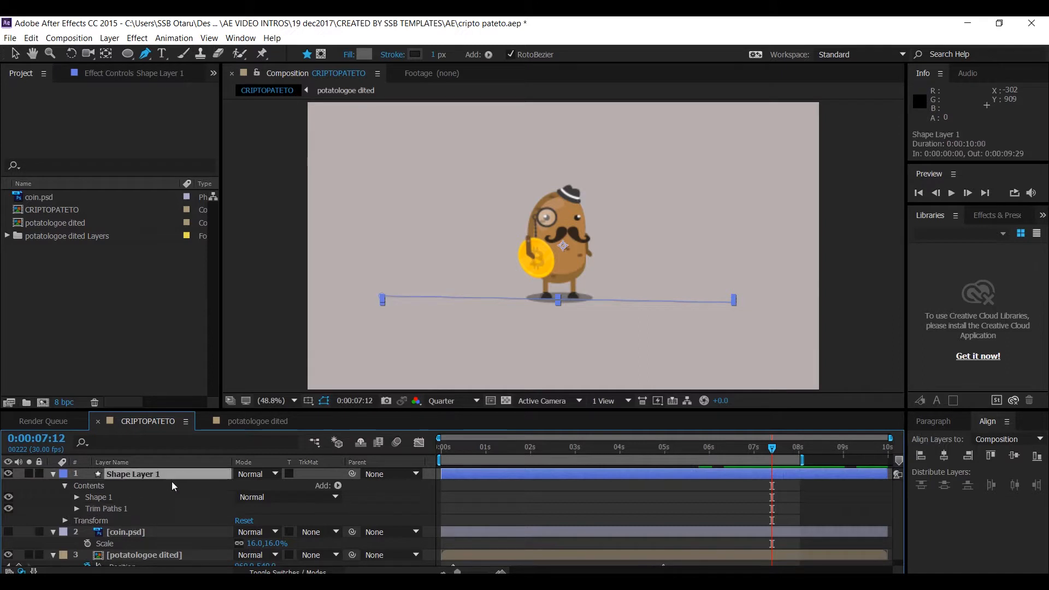
pyautogui.click(78, 509)
pyautogui.click(245, 532)
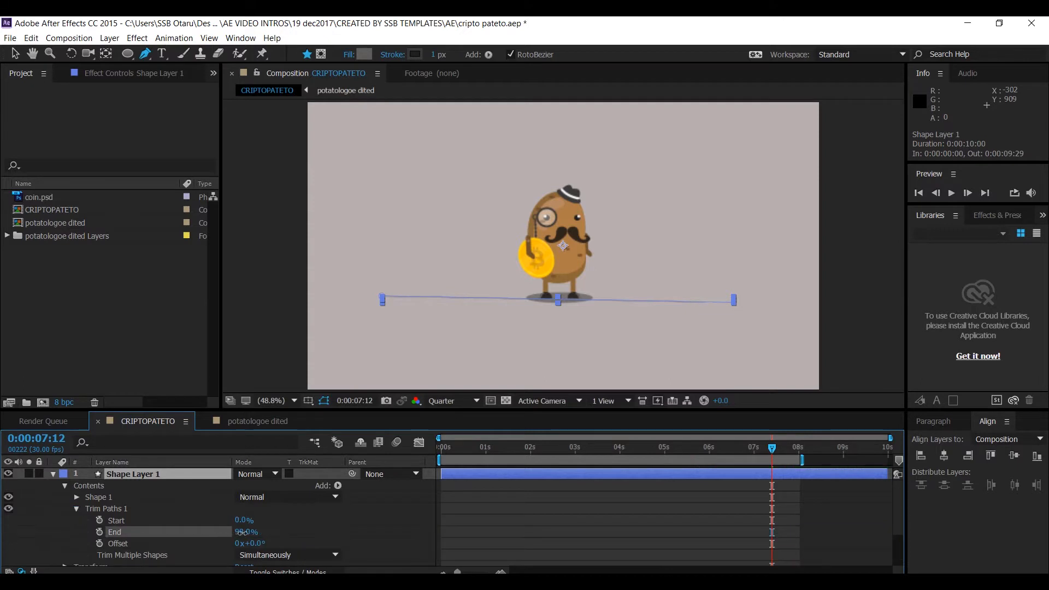
pyautogui.moveTo(250, 532); pyautogui.dragTo(253, 532)
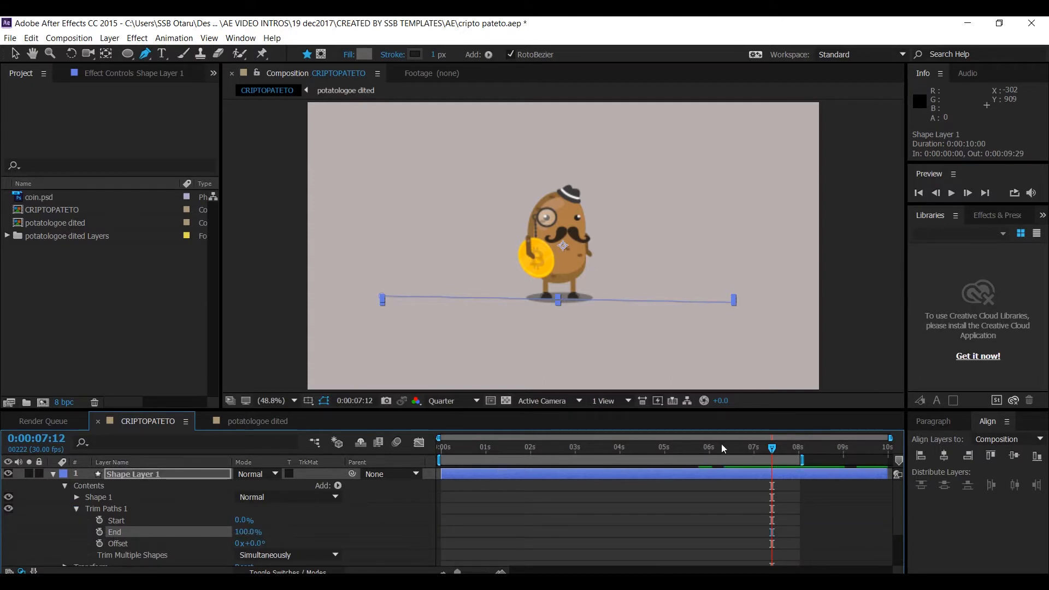
pyautogui.click(100, 532)
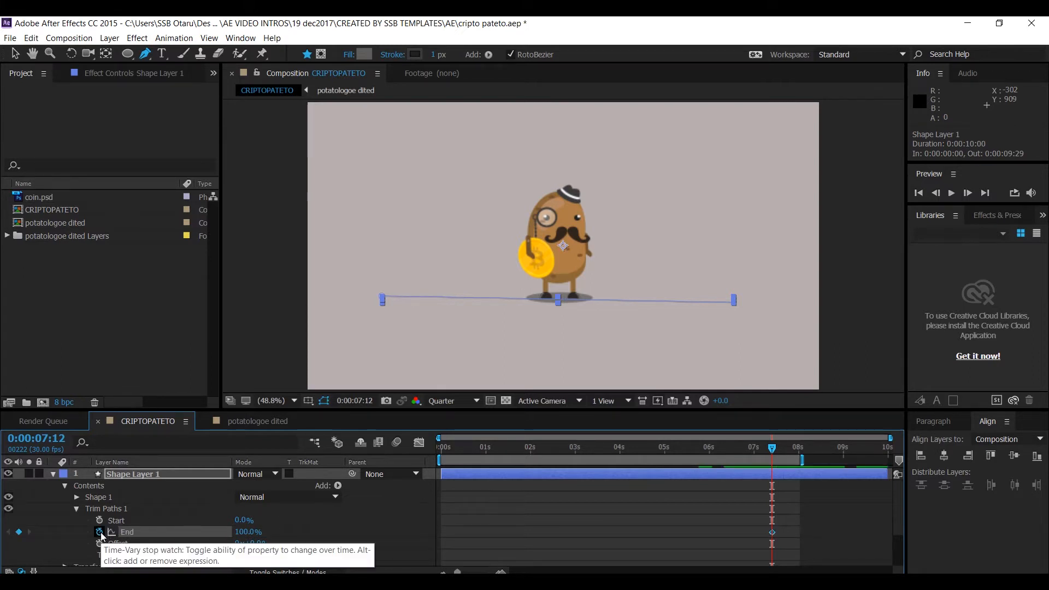
# - At 0:00:00:13, set the Trim Paths End value to 0%
pyautogui.moveTo(495, 447); pyautogui.dragTo(421, 459)
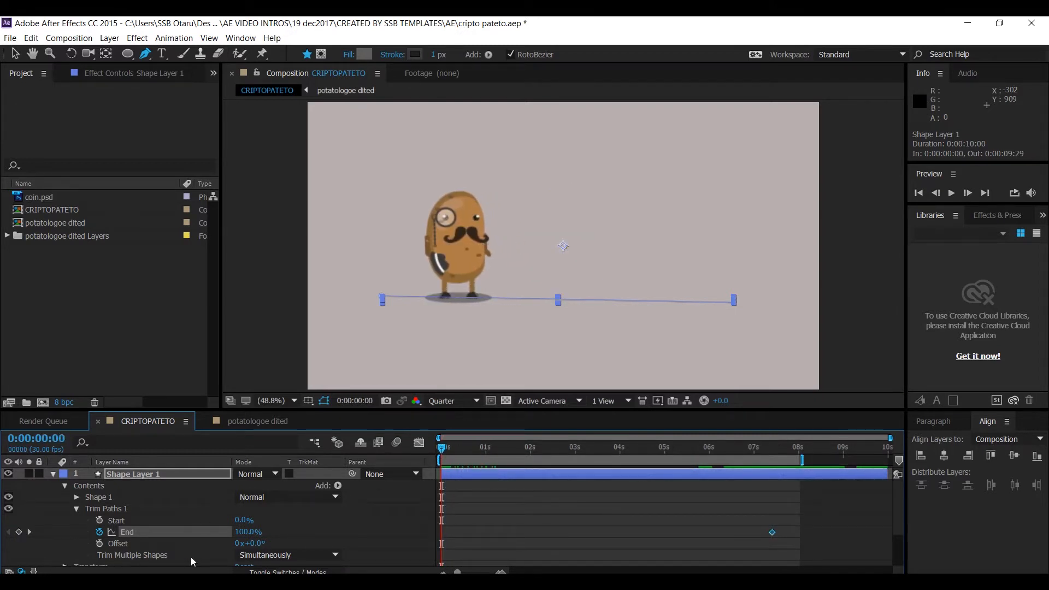
pyautogui.moveTo(452, 443)
pyautogui.mouseDown()
pyautogui.moveTo(470, 452)
pyautogui.moveTo(461, 455)
pyautogui.mouseUp()
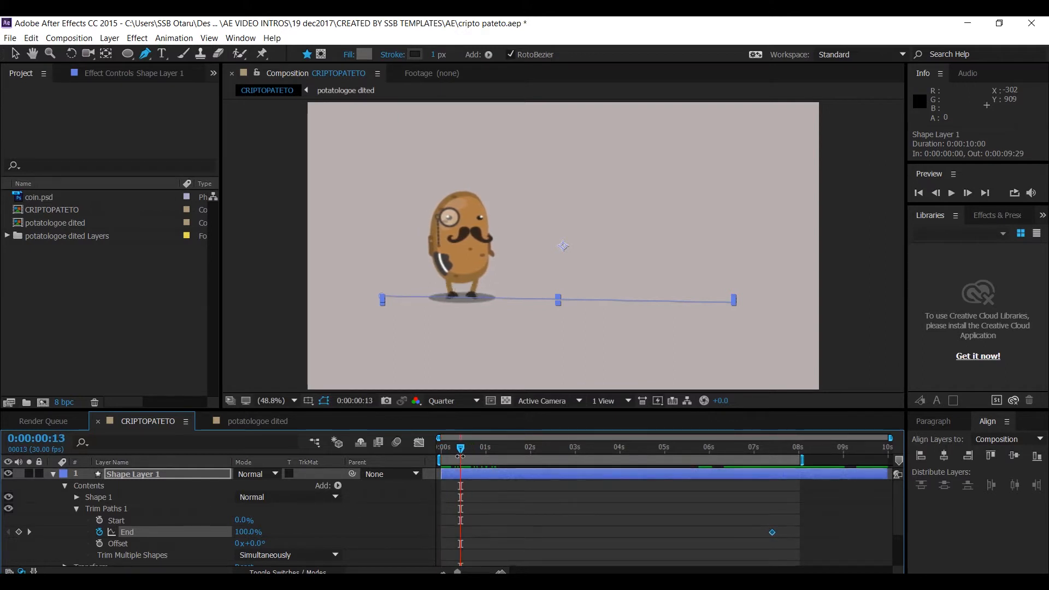
pyautogui.click(241, 532)
pyautogui.write('0')
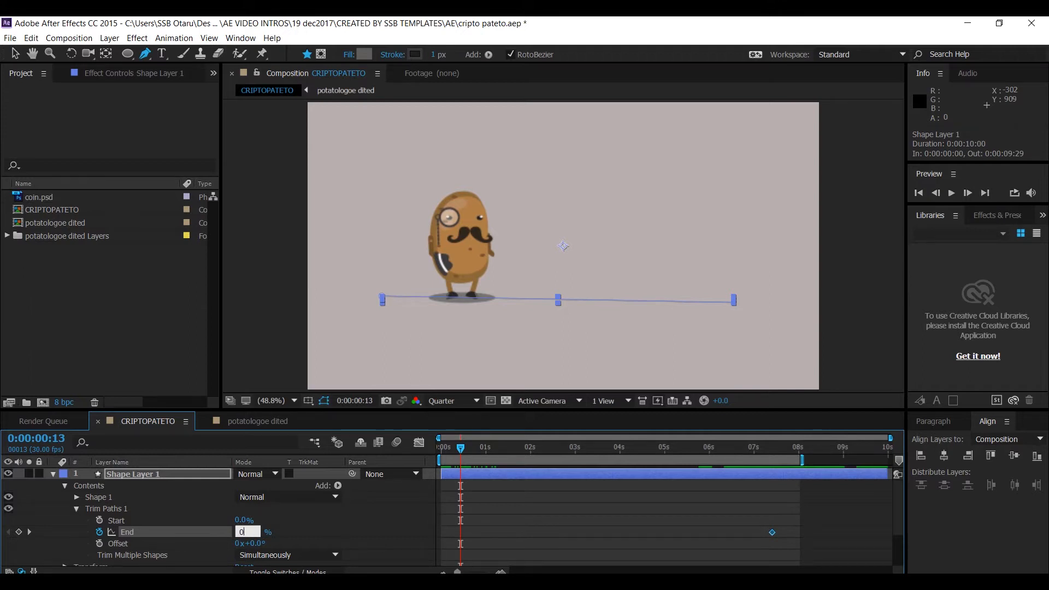
pyautogui.press('Return')
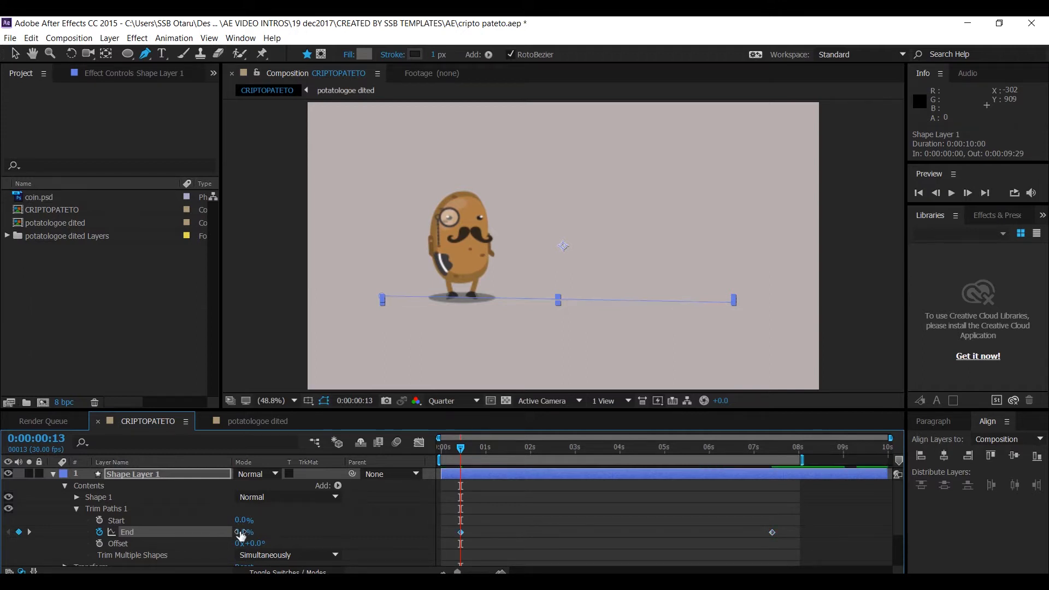
# - Play the preview of the line drawing on and collapse Shape Layer 1
pyautogui.press('space')
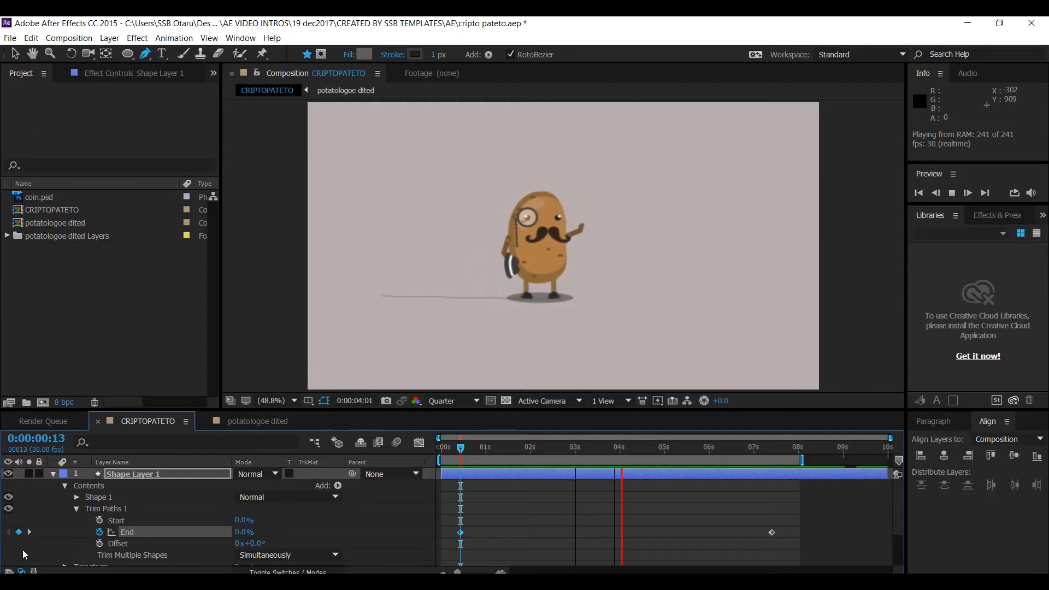
pyautogui.click(51, 474)
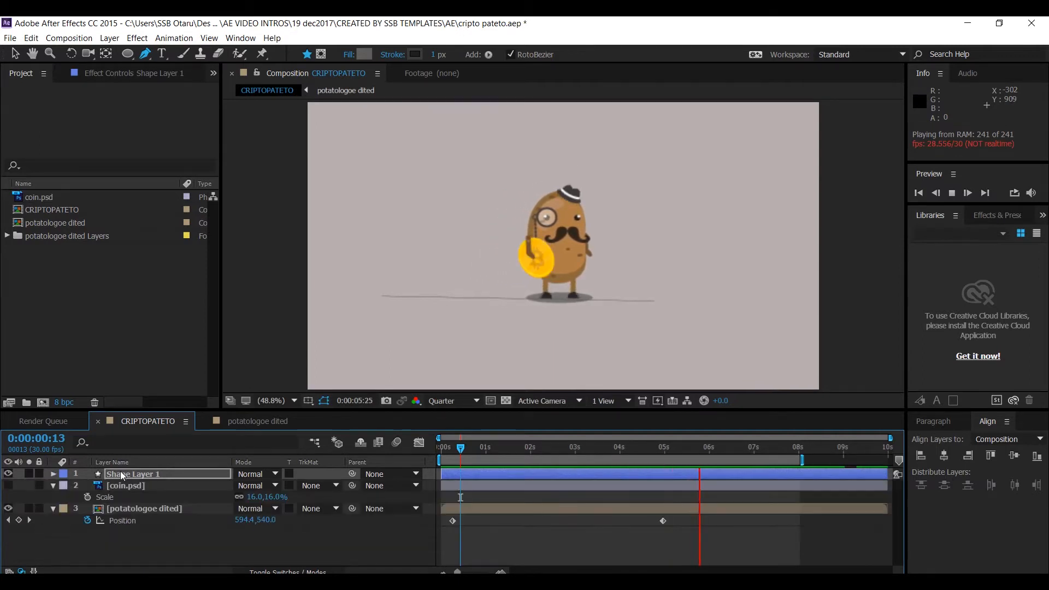
# - Try moving Shape Layer 1 below the character layer, undo the move, and stop playback
pyautogui.moveTo(143, 472); pyautogui.dragTo(109, 537)
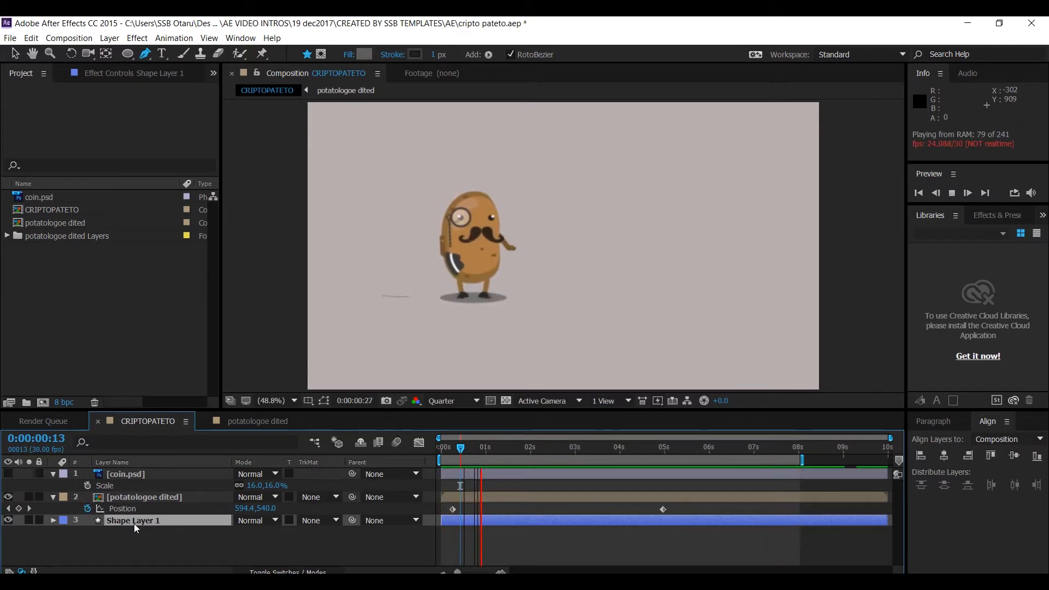
pyautogui.hotkey('ctrl', 'z')
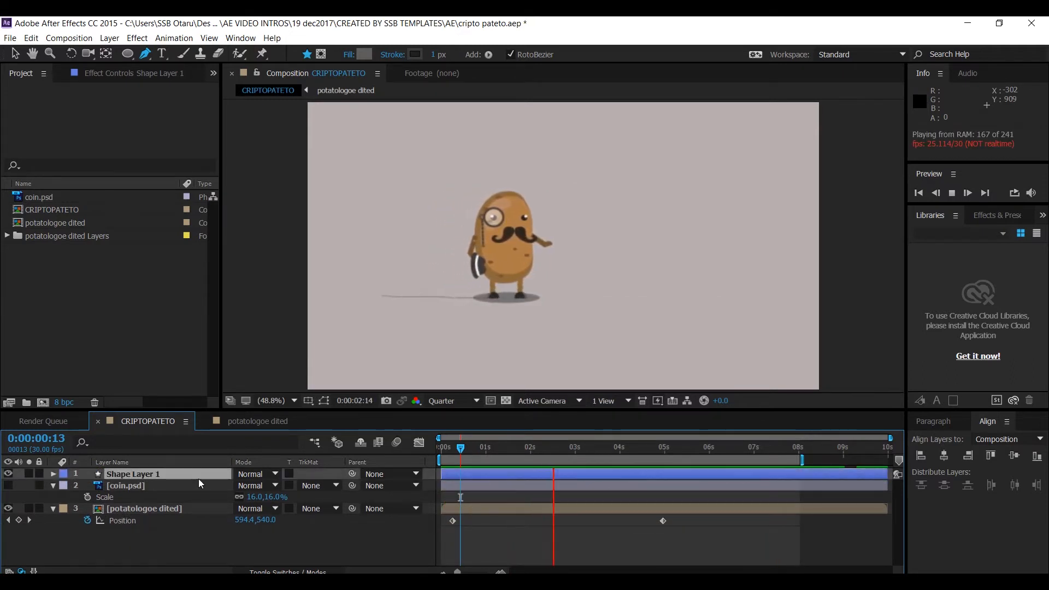
pyautogui.press('space')
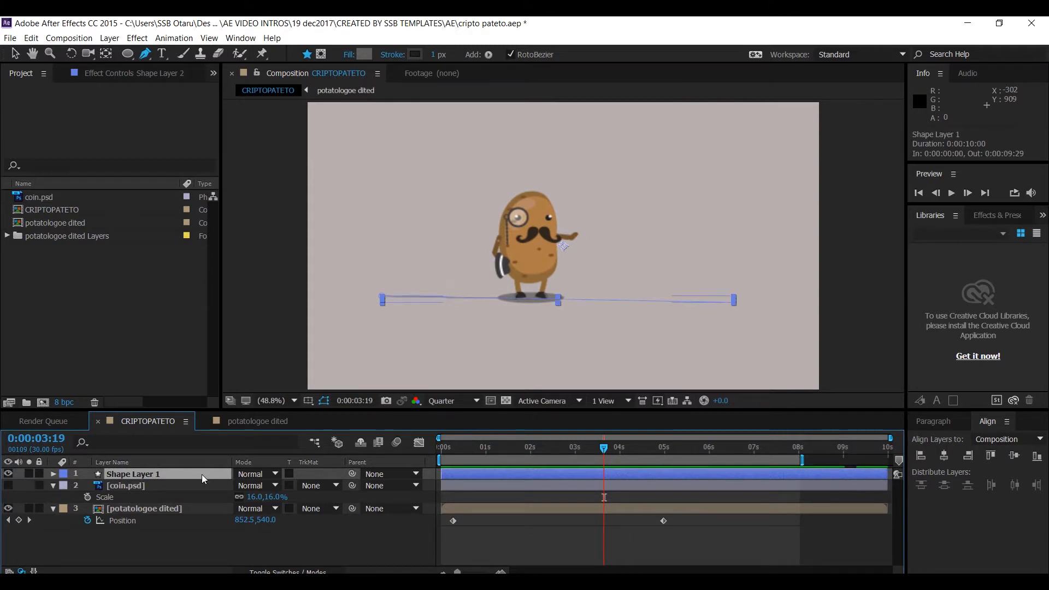
# - Duplicate Shape Layer 1 and move the copy's anchor point to the left end of the line
pyautogui.hotkey('ctrl', 'd')
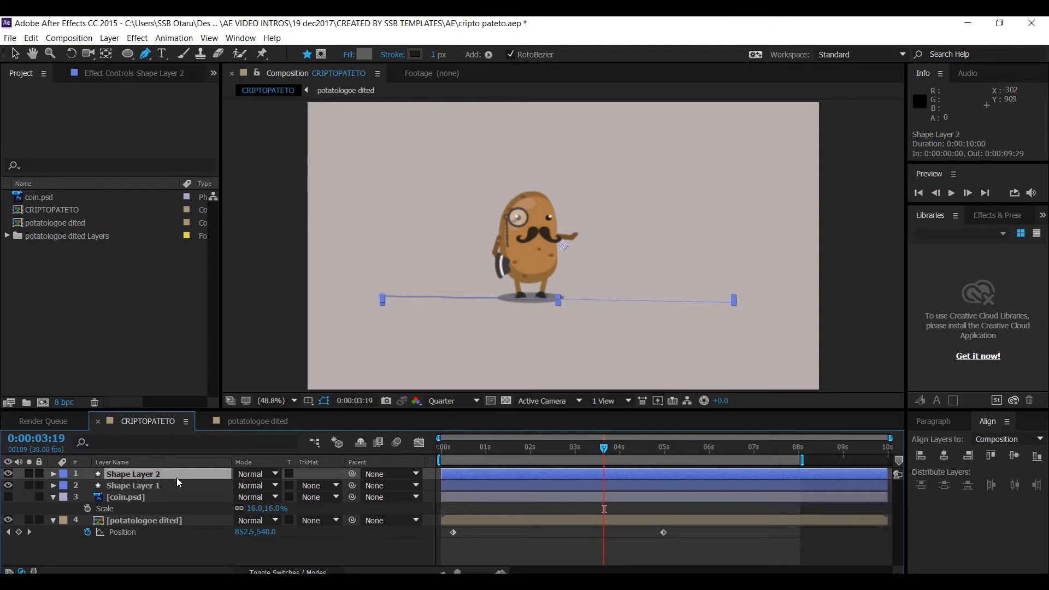
pyautogui.press('y')
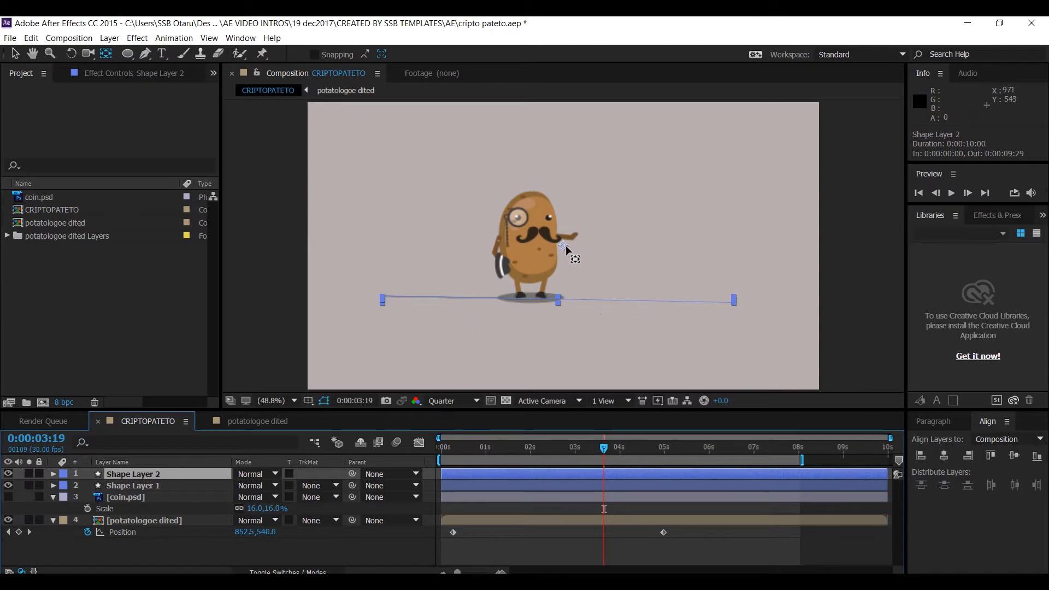
pyautogui.moveTo(565, 247); pyautogui.dragTo(383, 294)
pyautogui.scroll(3, 385, 294)
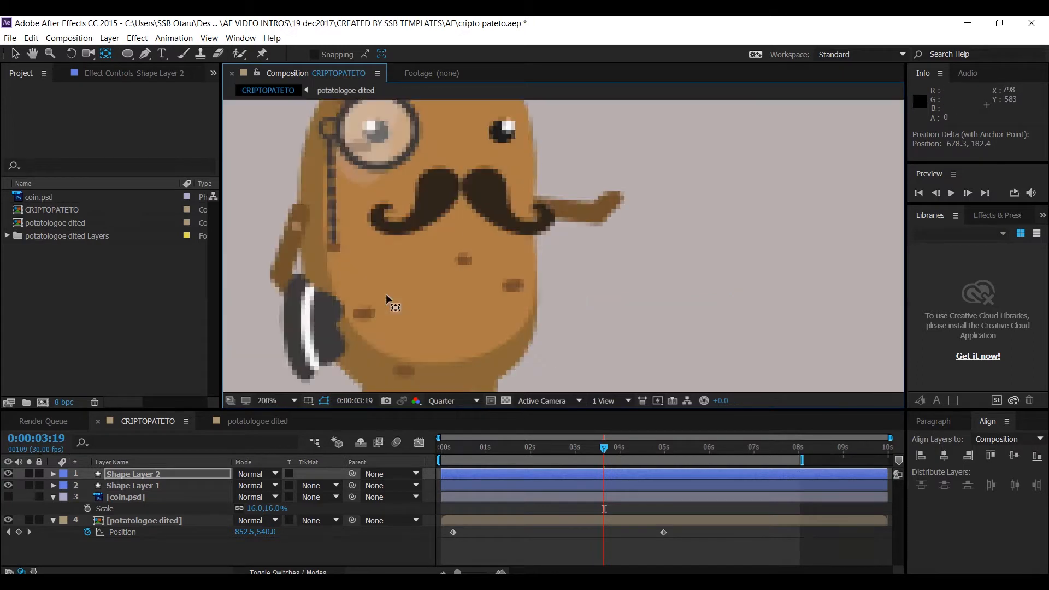
pyautogui.scroll(-3, 373, 307)
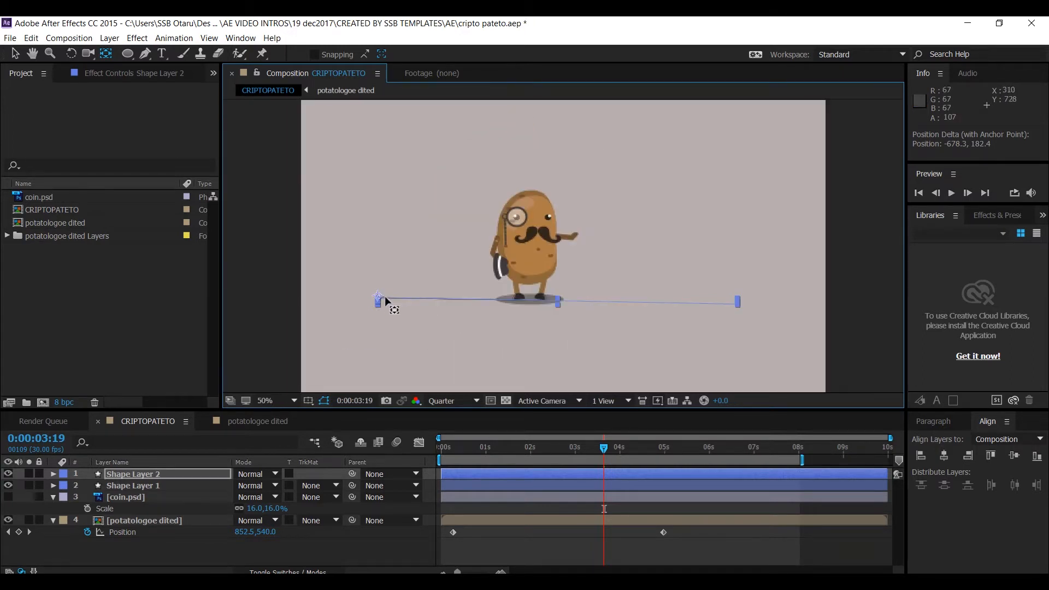
pyautogui.scroll(1, 375, 302)
pyautogui.press('space')
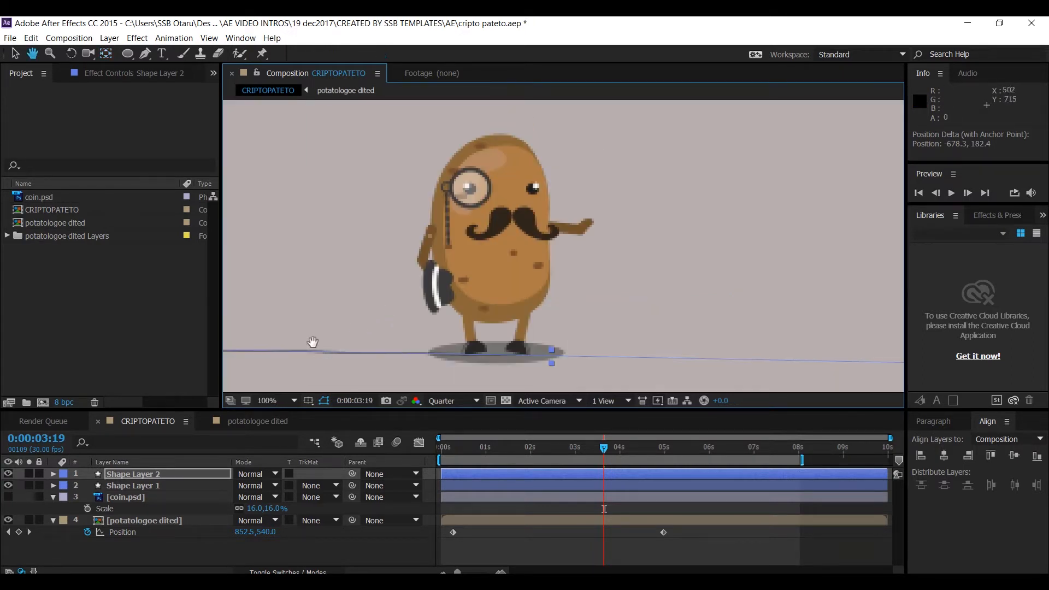
pyautogui.moveTo(313, 342); pyautogui.dragTo(570, 301)
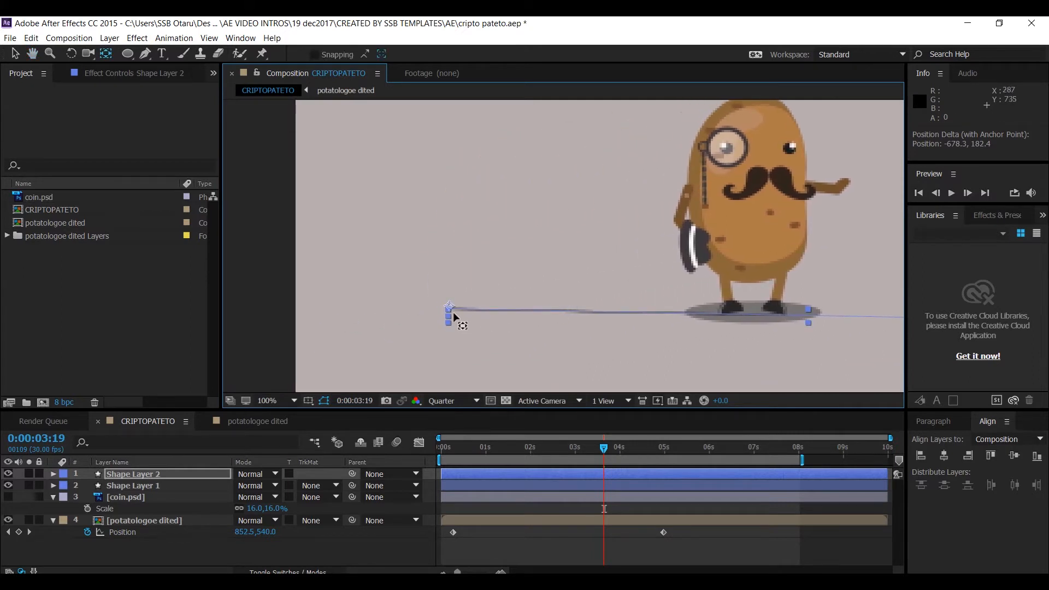
pyautogui.moveTo(450, 308); pyautogui.dragTo(449, 309)
pyautogui.press(',')
pyautogui.press(',')
pyautogui.press(',')
pyautogui.press(',')
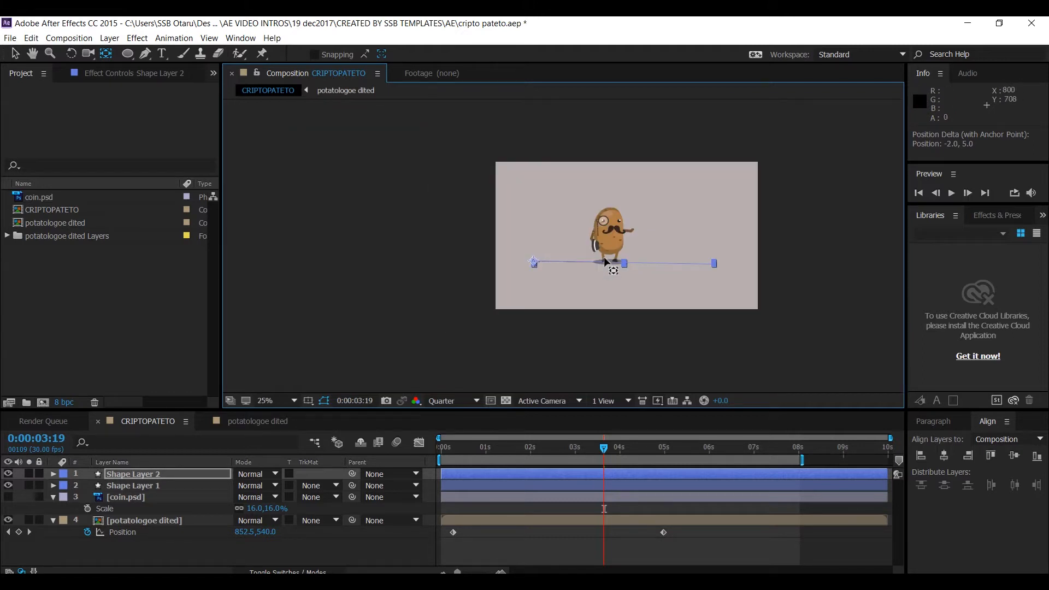
pyautogui.click(266, 403)
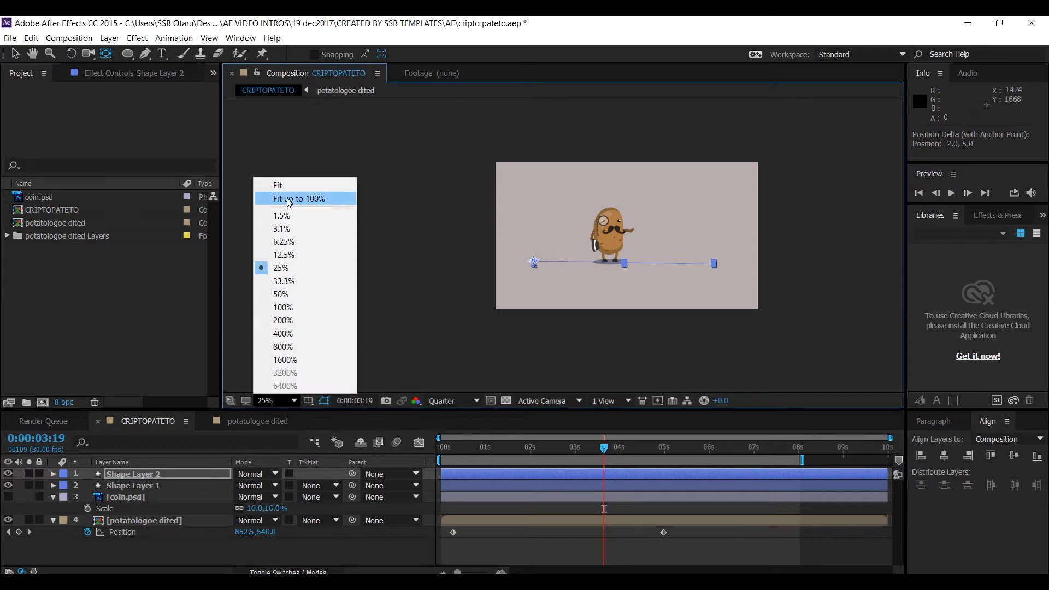
pyautogui.click(277, 186)
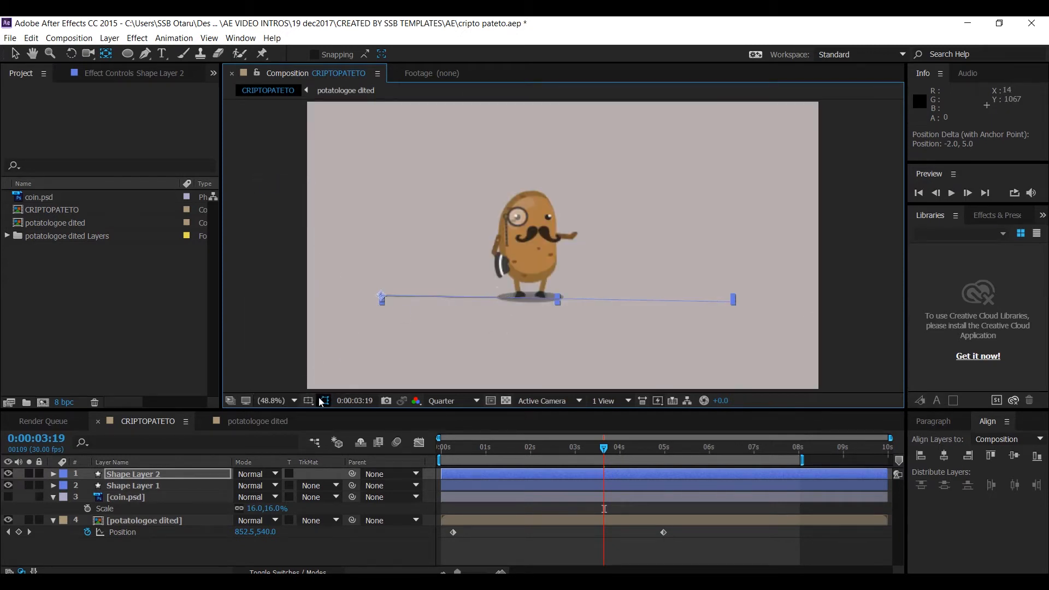
# - Set Shape Layer 2's rotation to -90°
pyautogui.click(139, 473)
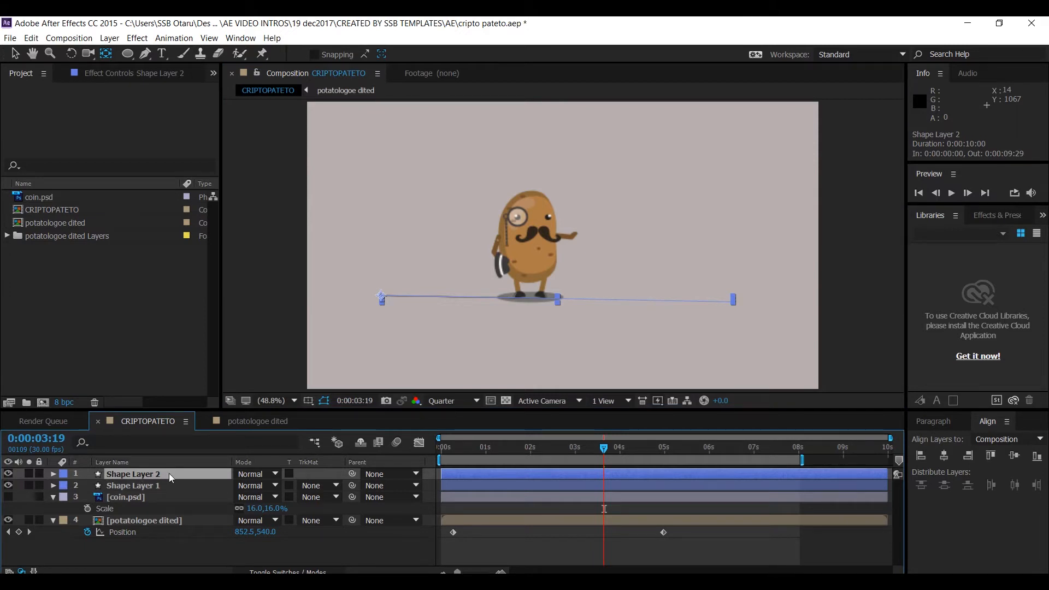
pyautogui.press('r')
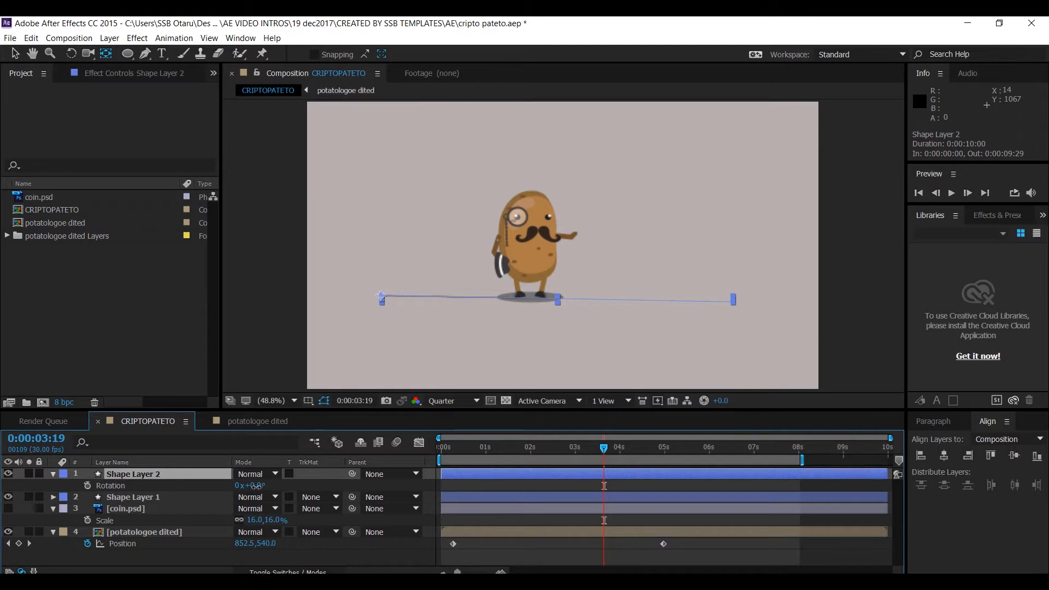
pyautogui.moveTo(254, 485); pyautogui.dragTo(216, 492)
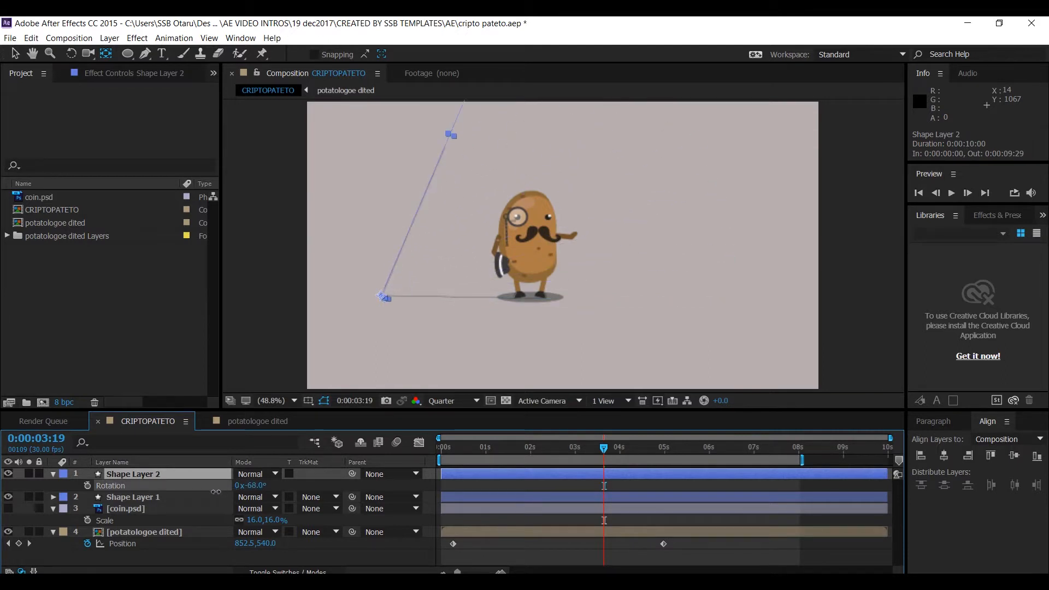
pyautogui.click(255, 486)
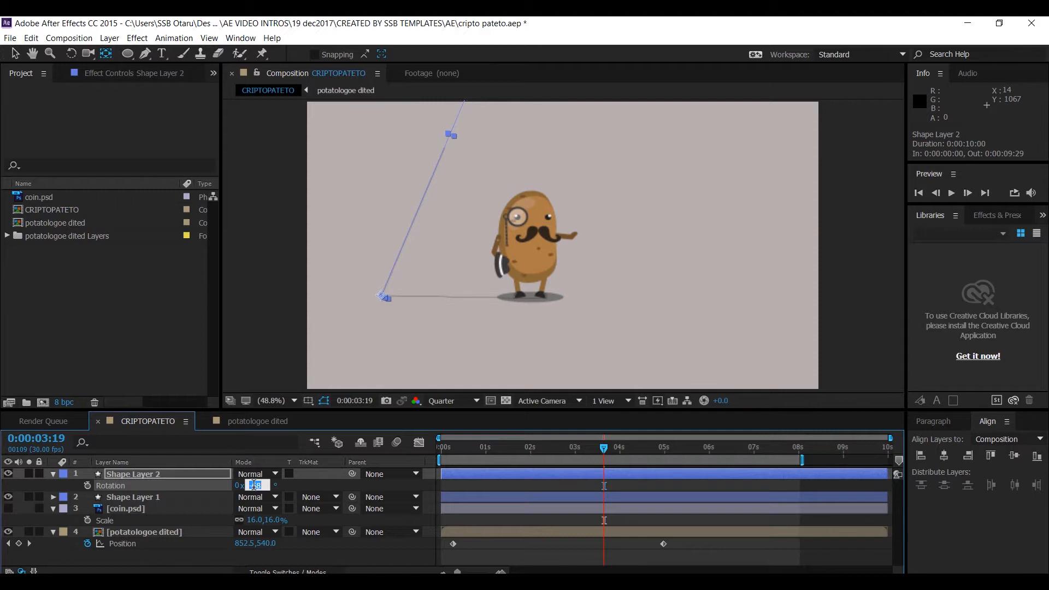
pyautogui.write('-90')
pyautogui.press('Return')
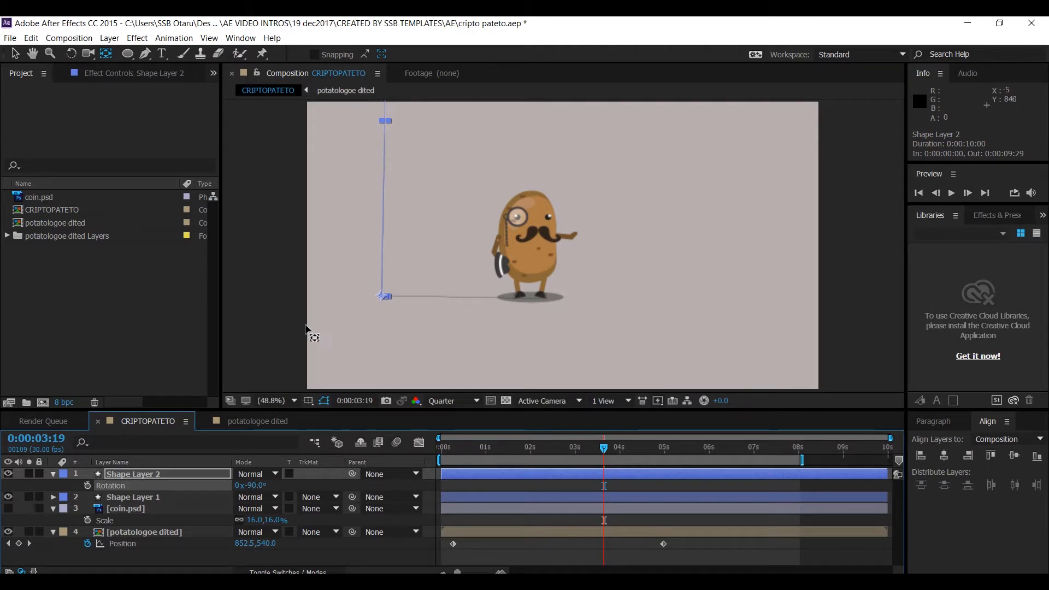
# - Reposition the rotated line's top vertex so the vertical line reaches the composition's top edge
pyautogui.press(',')
pyautogui.press(',')
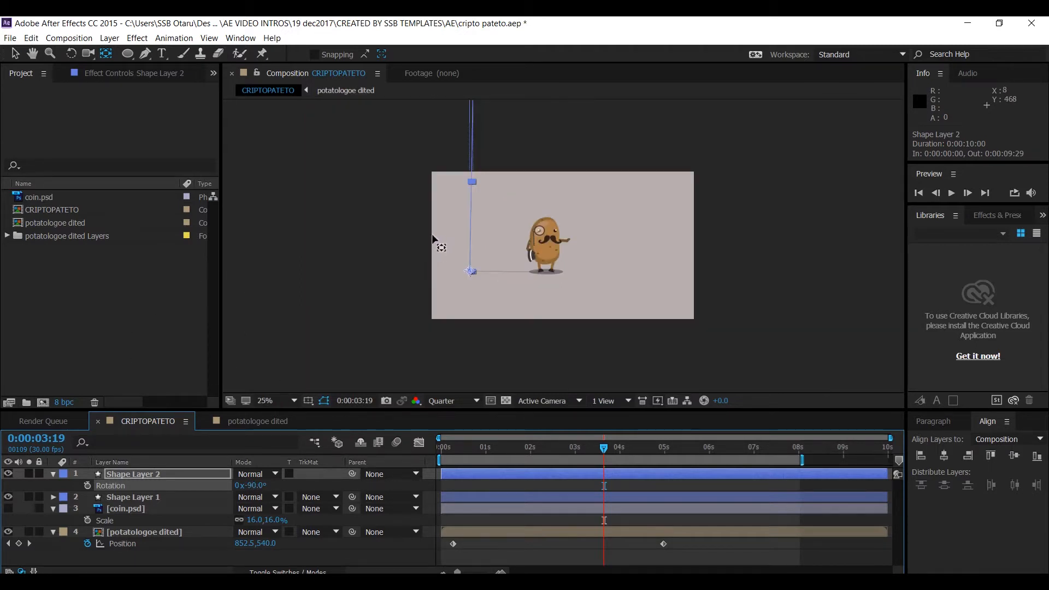
pyautogui.press(',')
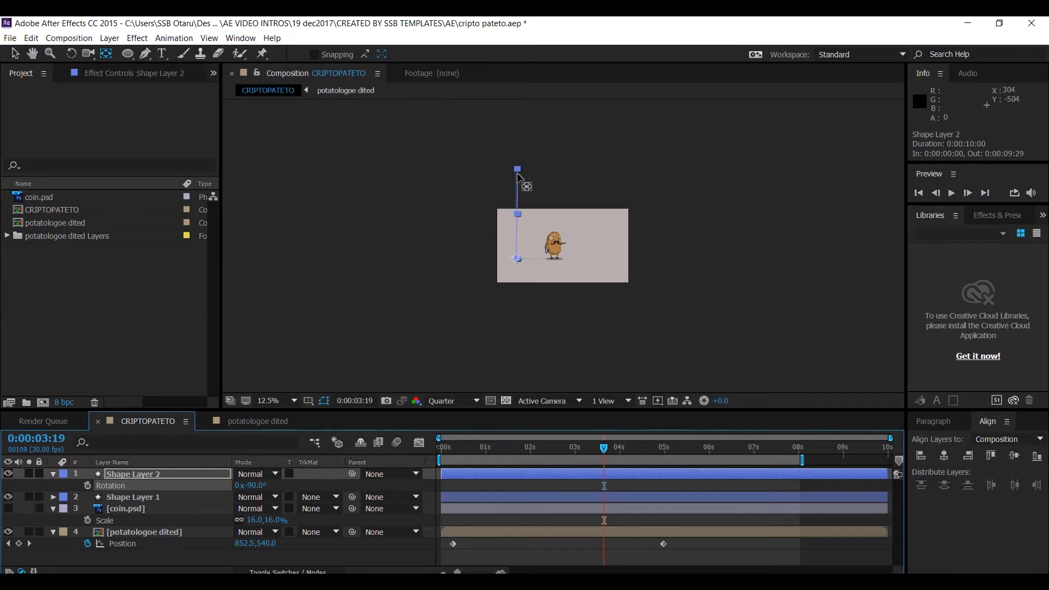
pyautogui.press('.')
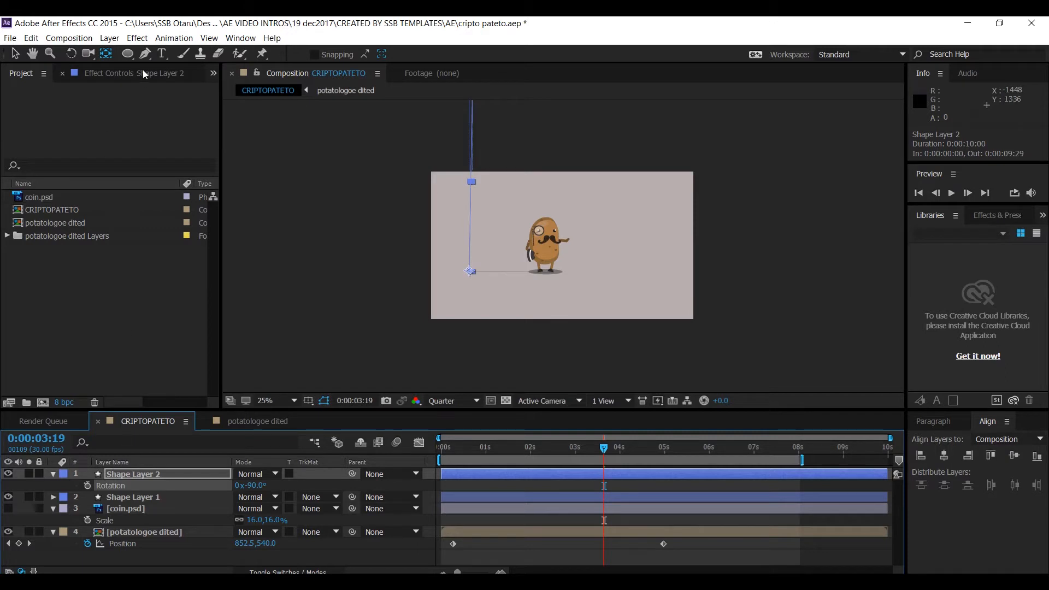
pyautogui.click(146, 53)
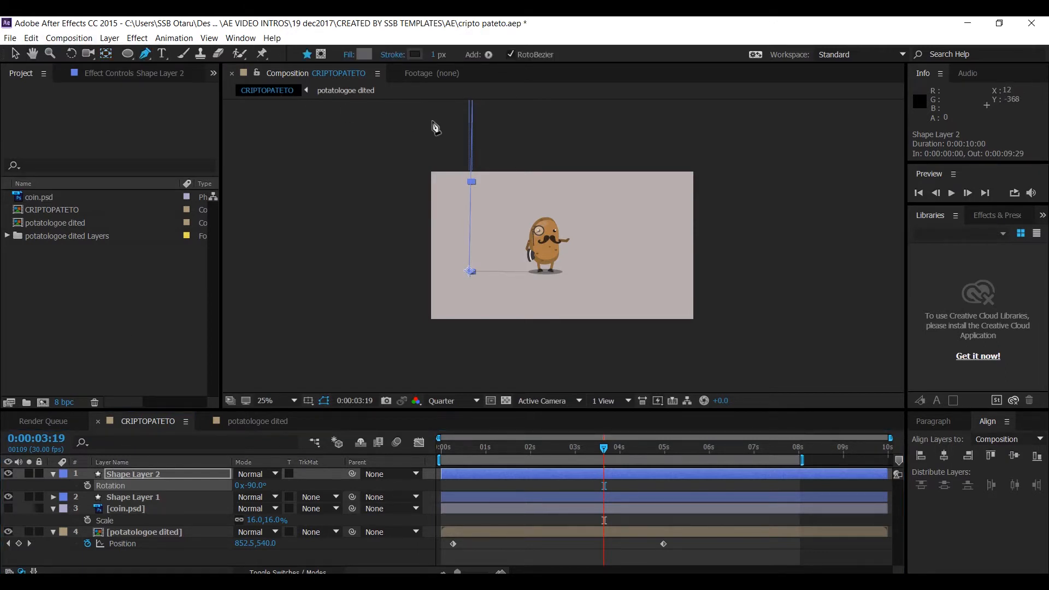
pyautogui.press('.')
pyautogui.press(',')
pyautogui.press(',')
pyautogui.press(',')
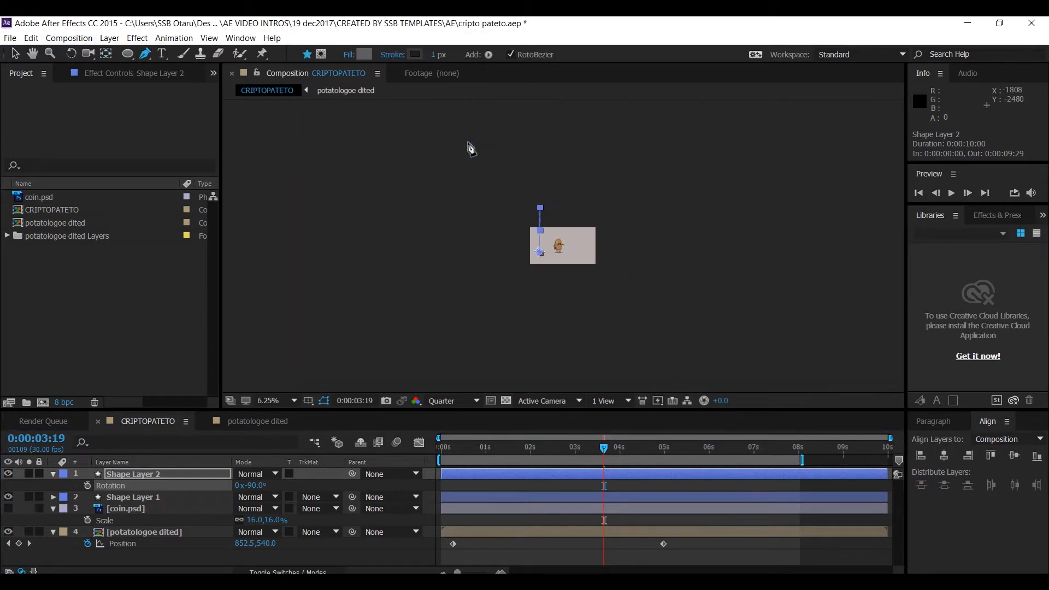
pyautogui.press('.')
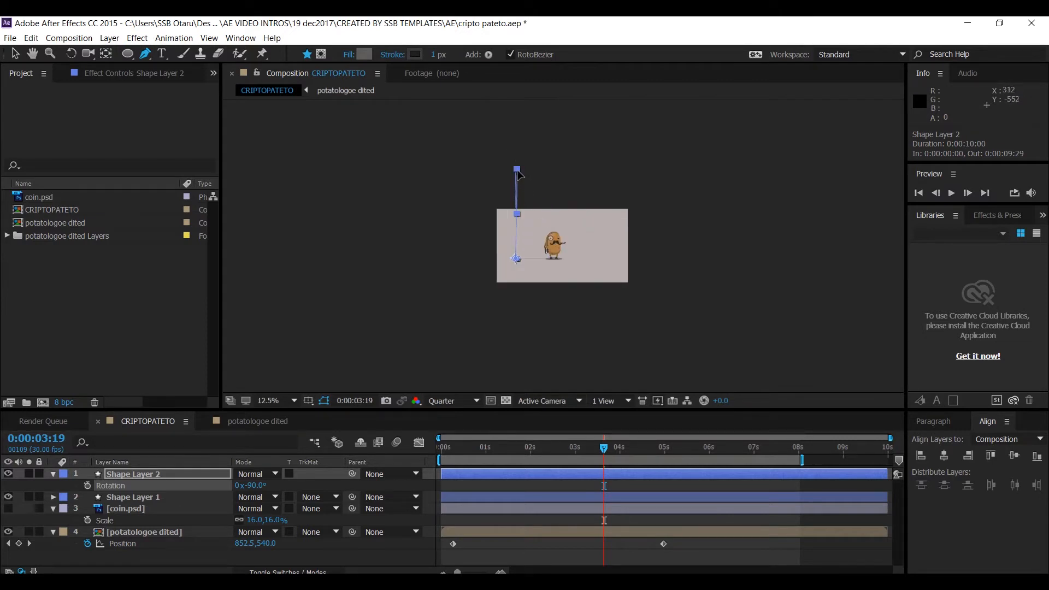
pyautogui.moveTo(519, 174); pyautogui.dragTo(520, 216)
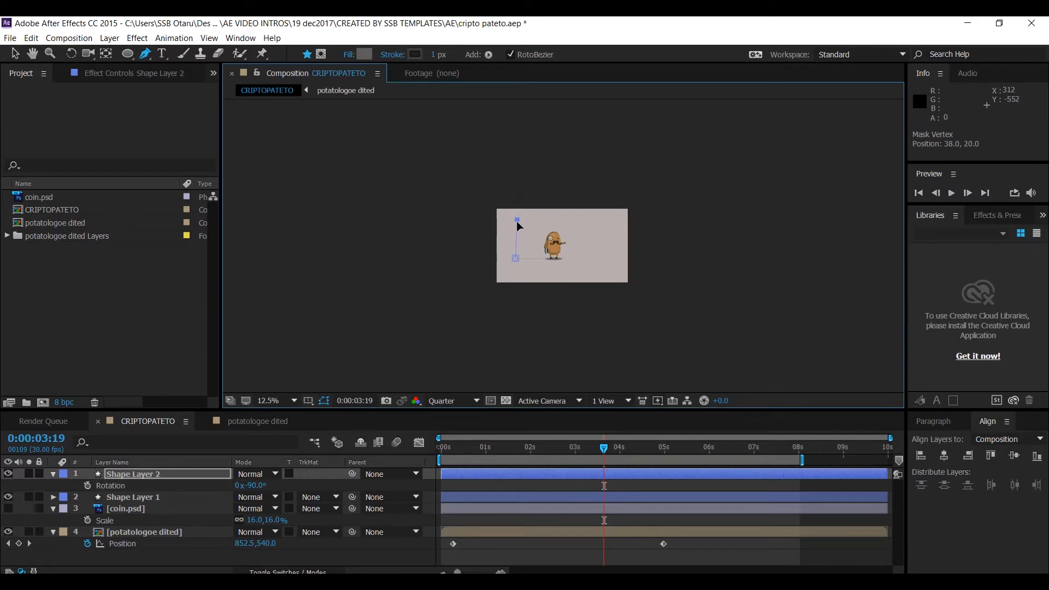
pyautogui.moveTo(510, 224); pyautogui.dragTo(516, 225)
pyautogui.scroll(1, 533, 226)
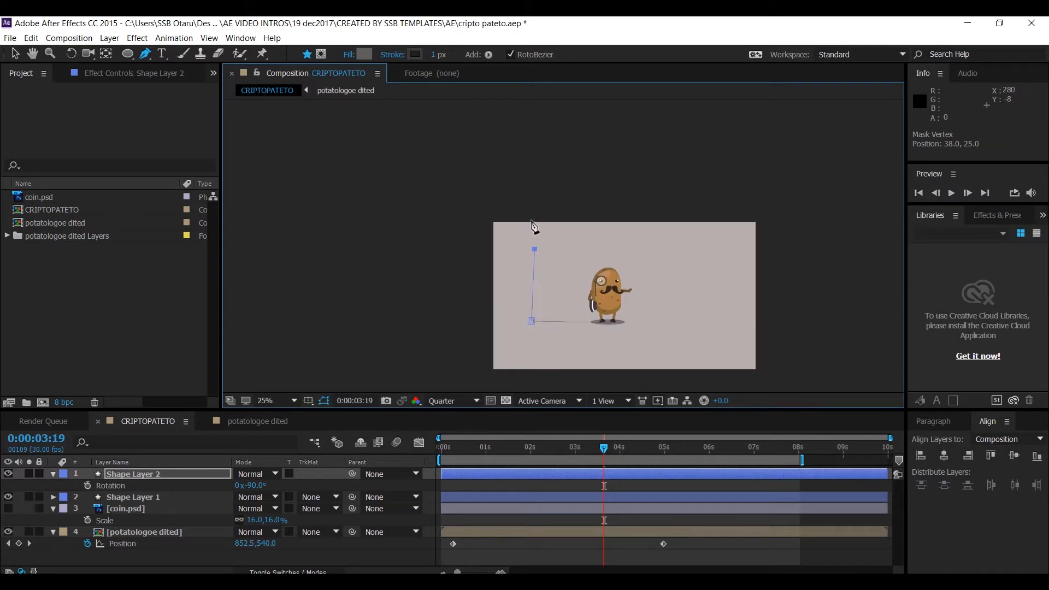
pyautogui.click(273, 402)
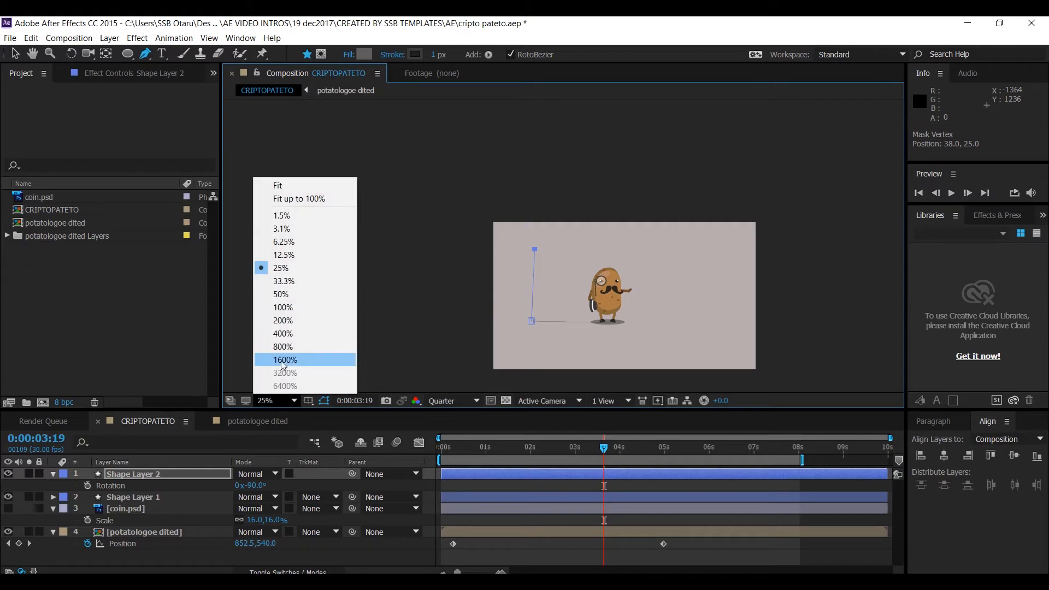
pyautogui.click(277, 186)
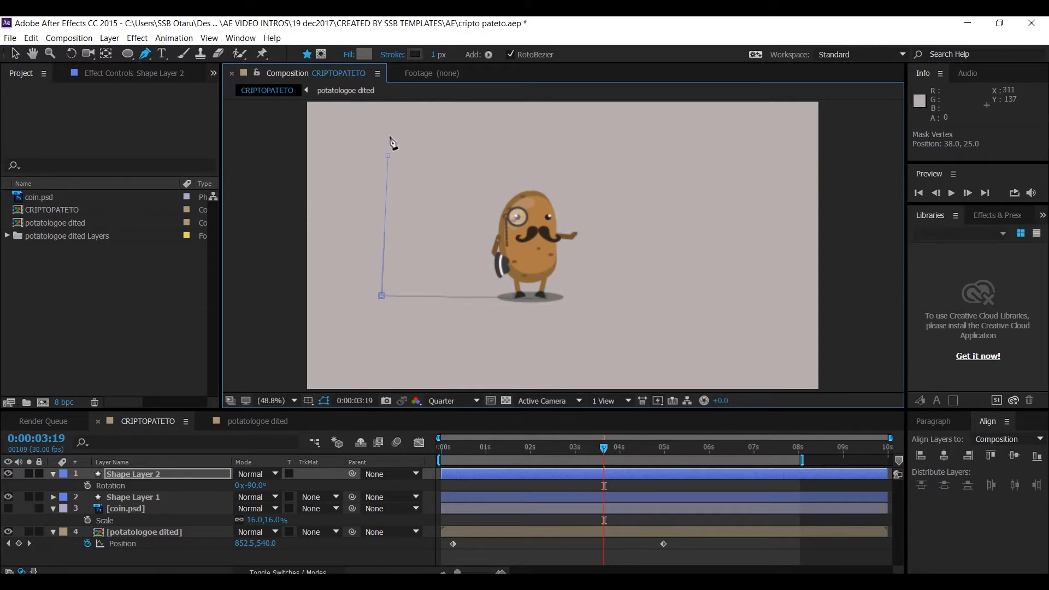
pyautogui.moveTo(389, 156); pyautogui.dragTo(394, 104)
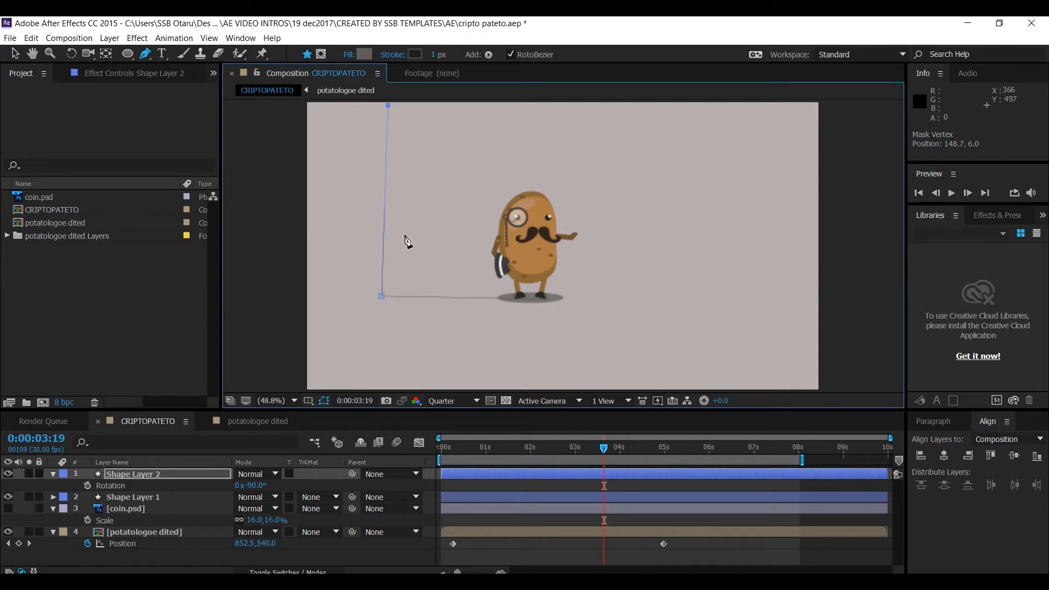
pyautogui.click(17, 54)
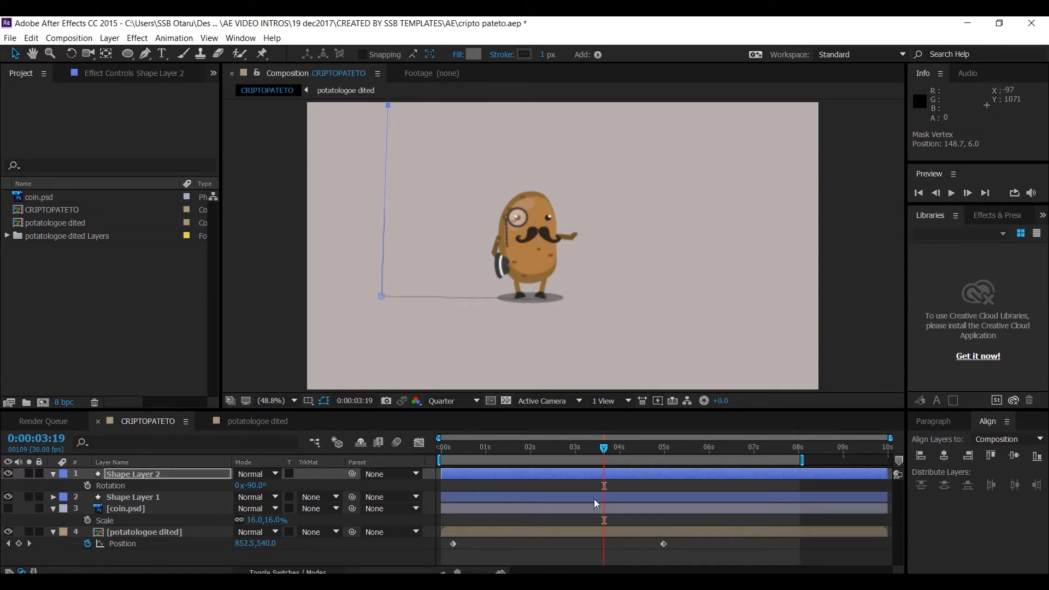
# - Play the preview from the start and save the project
pyautogui.click(447, 446)
pyautogui.press('space')
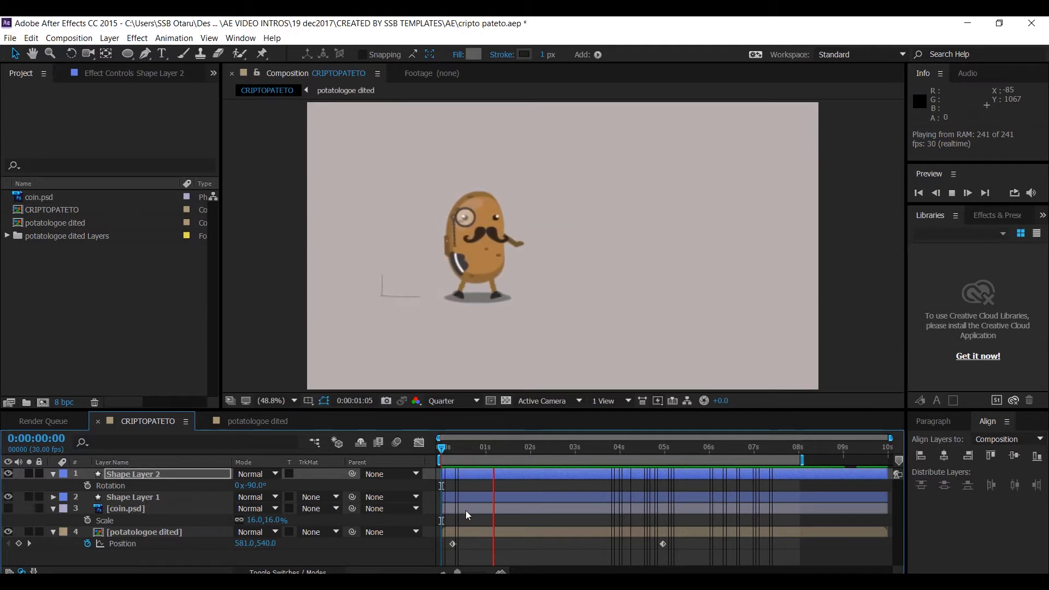
pyautogui.hotkey('ctrl', 's')
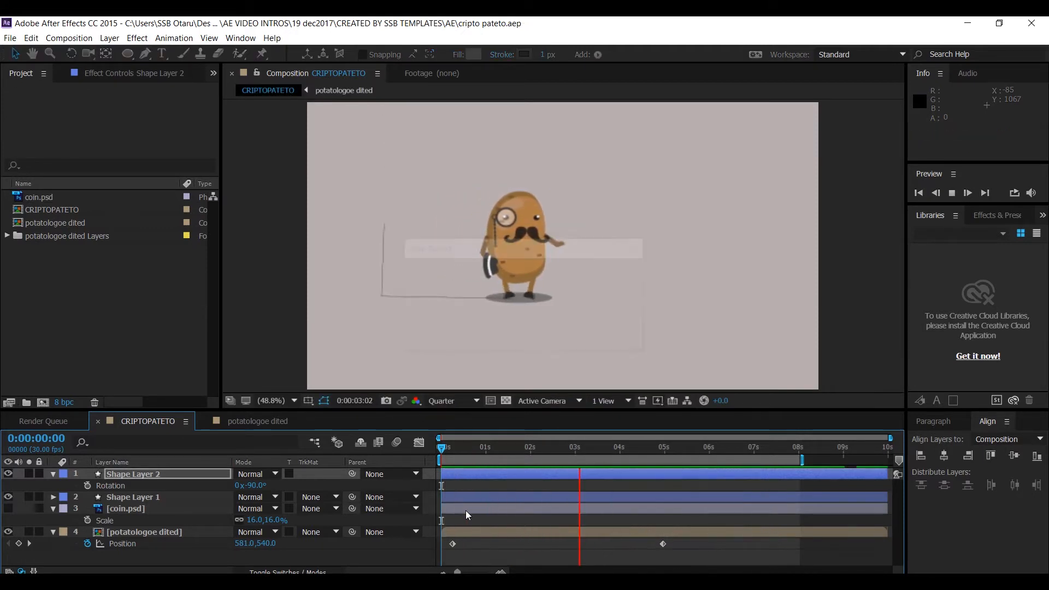
pyautogui.press('space')
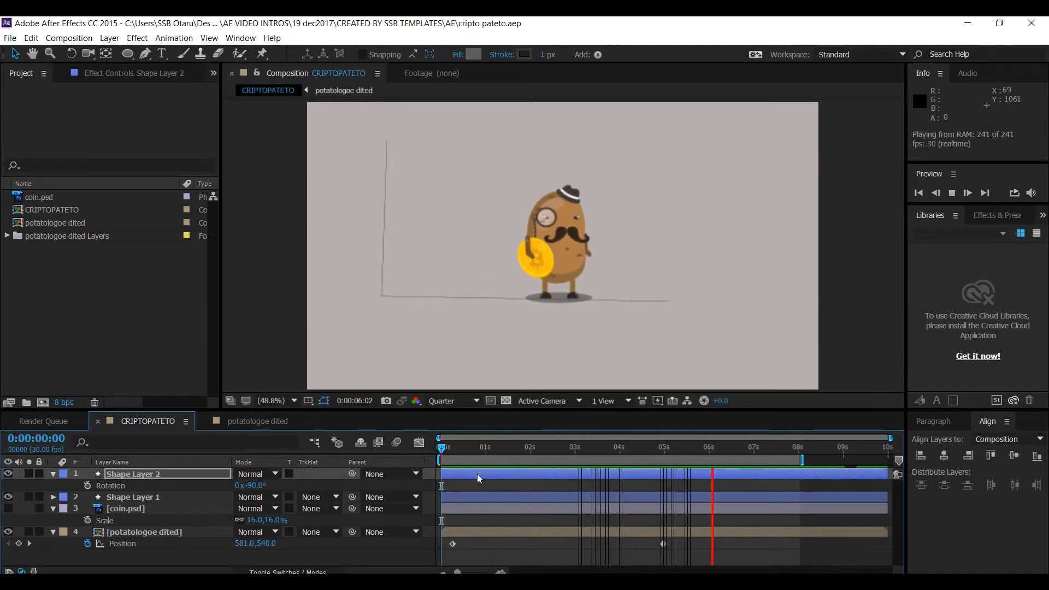
pyautogui.press('space')
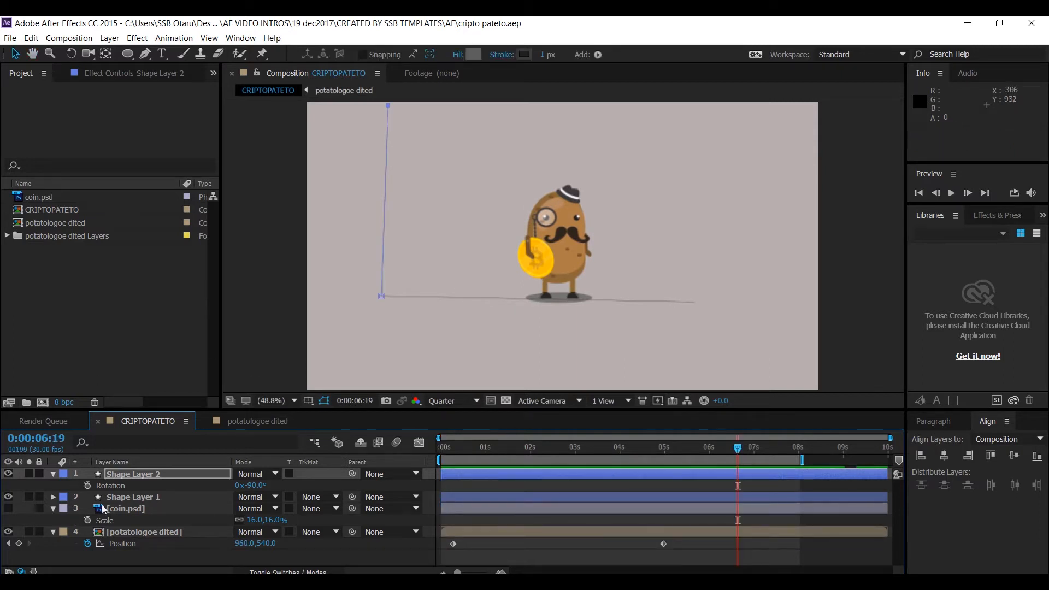
# - Pick the Rectangle tool and set its fill colour by sampling the potato's dark grey hat with the eyedropper
pyautogui.click(134, 478)
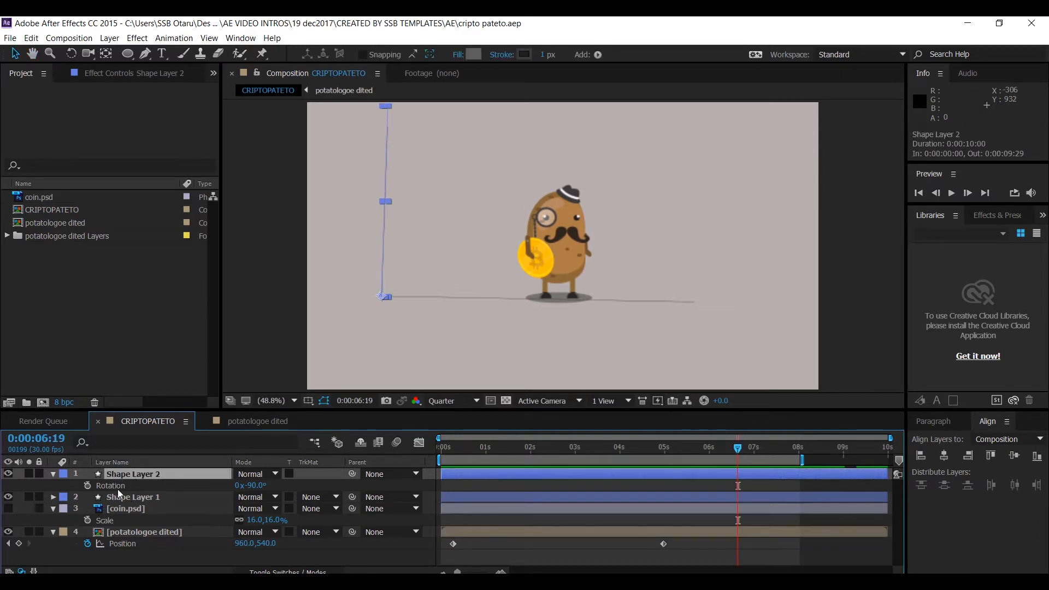
pyautogui.click(25, 518)
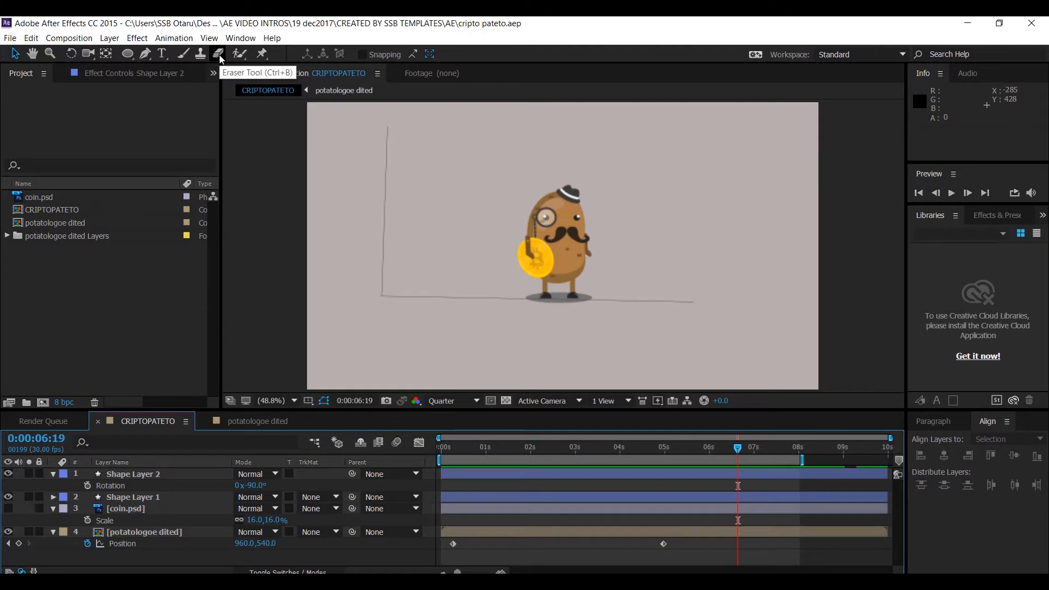
pyautogui.click(130, 58)
pyautogui.click(188, 55)
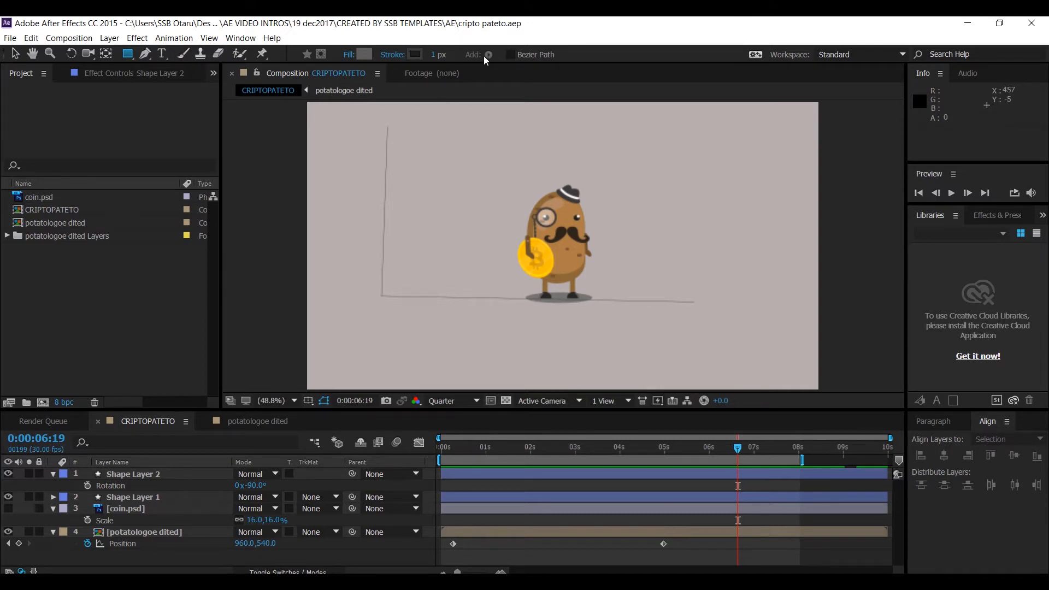
pyautogui.click(365, 55)
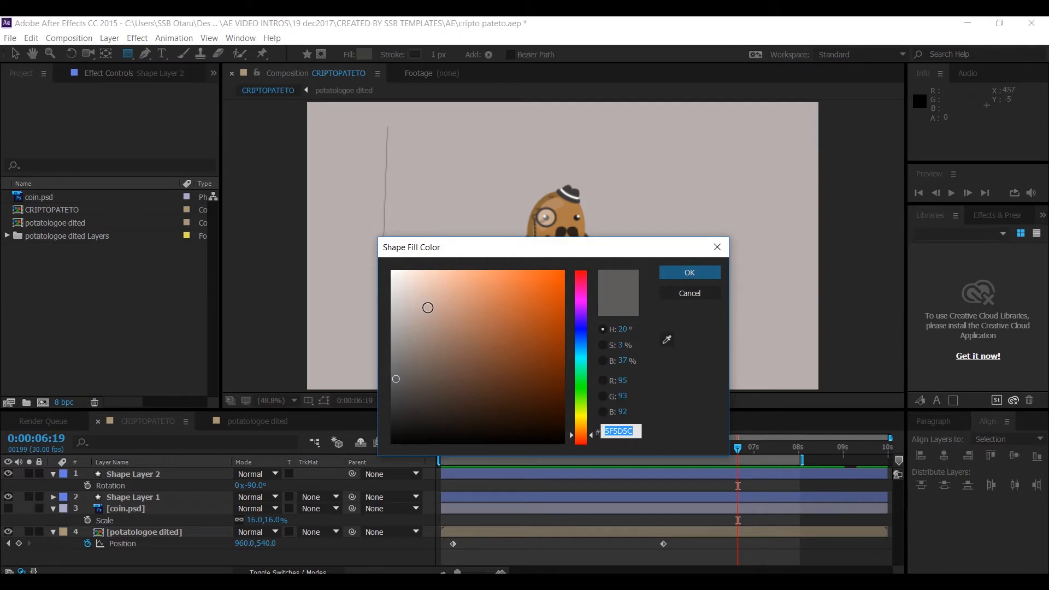
pyautogui.moveTo(426, 304)
pyautogui.mouseDown()
pyautogui.moveTo(395, 278)
pyautogui.moveTo(454, 303)
pyautogui.mouseUp()
pyautogui.click(679, 294)
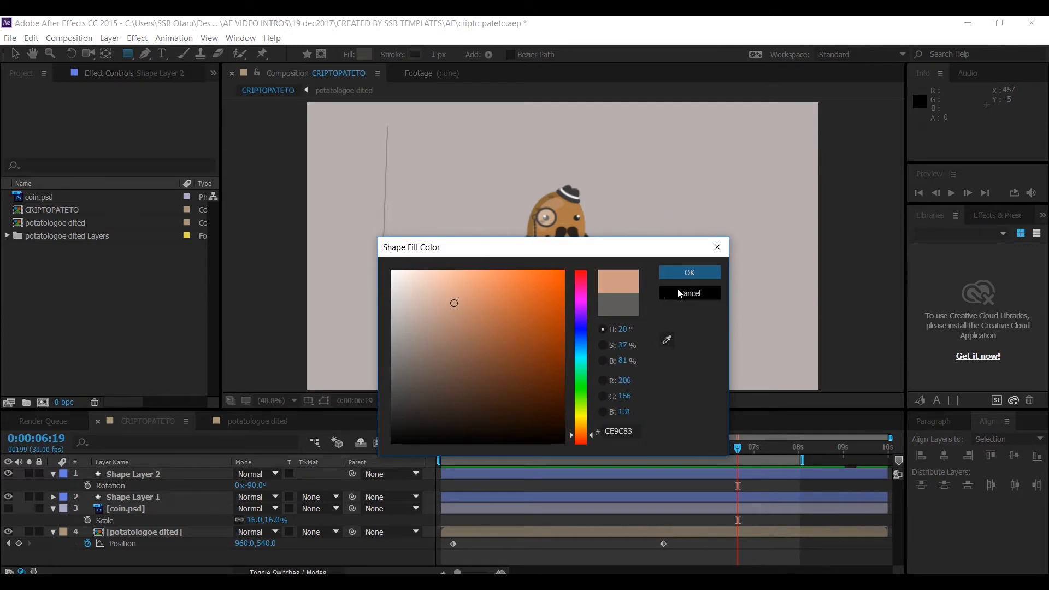
pyautogui.click(666, 339)
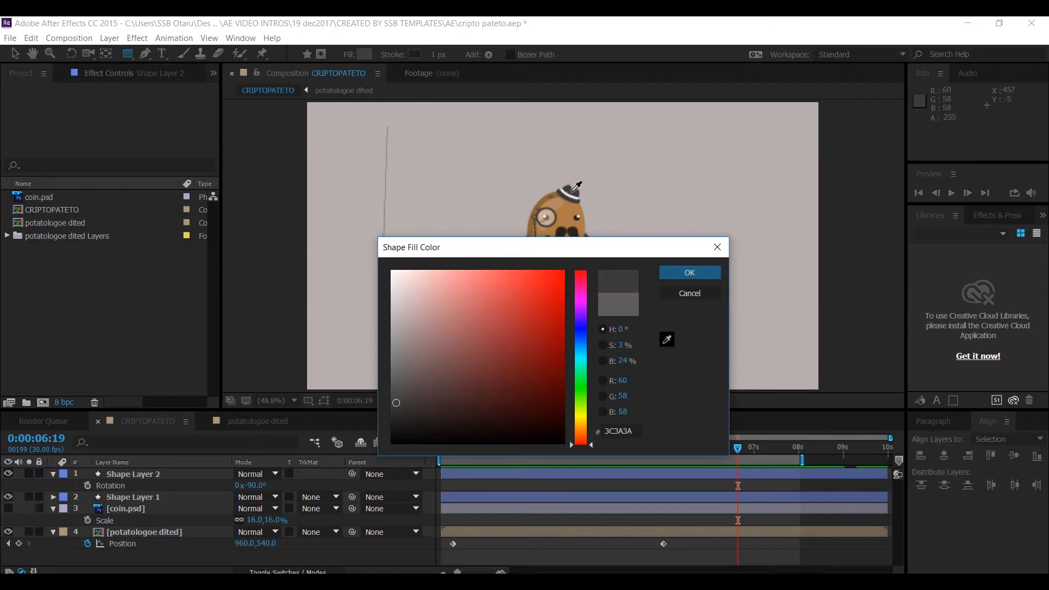
pyautogui.click(573, 191)
pyautogui.click(690, 272)
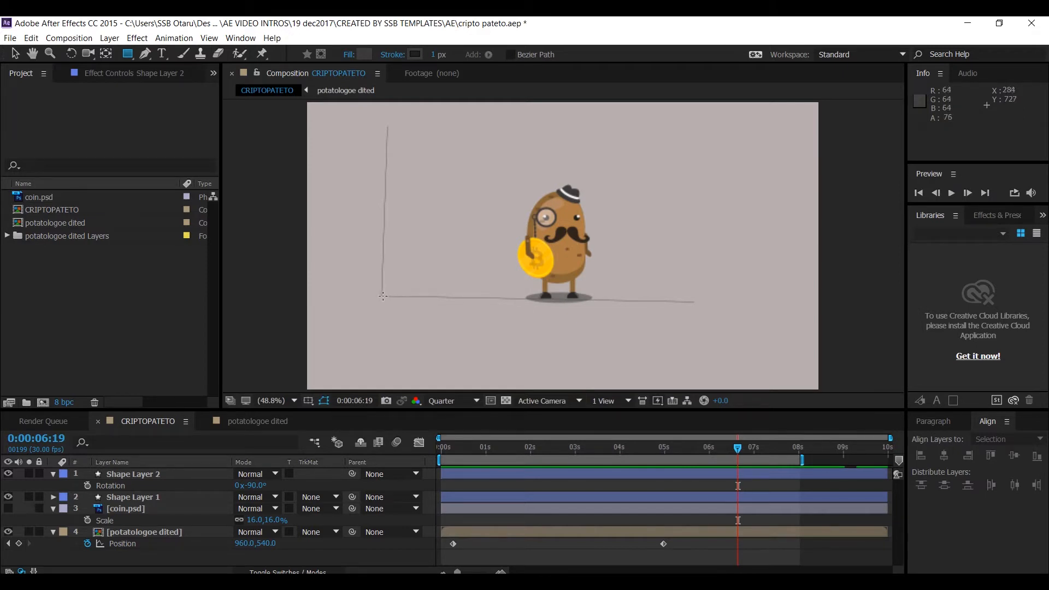
# - Draw a dark grey rectangle about 230 by 280 px left of the potato, resting on the horizontal line
pyautogui.moveTo(382, 296); pyautogui.dragTo(417, 223)
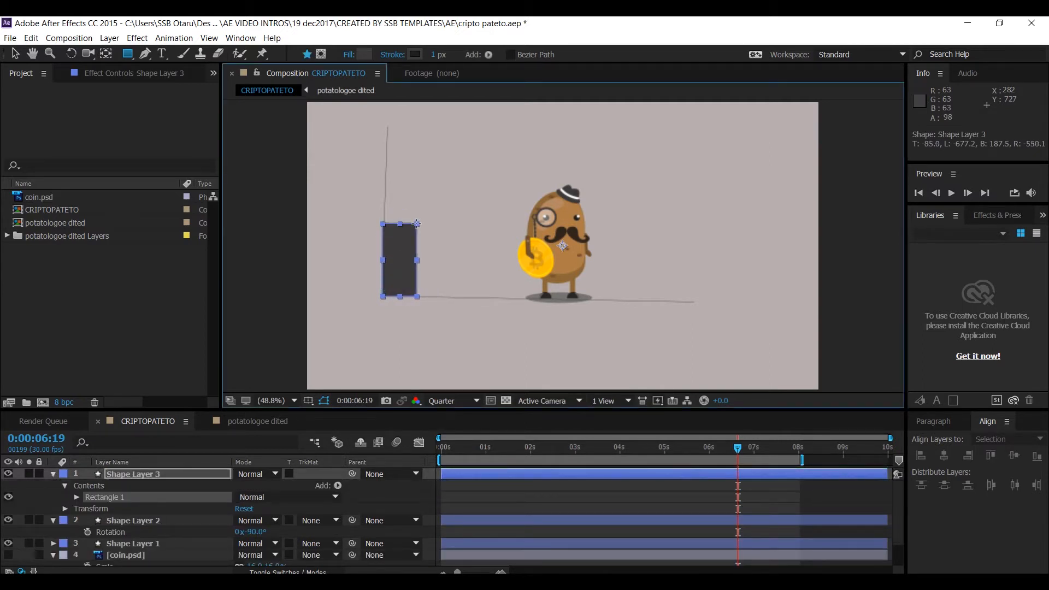
pyautogui.moveTo(417, 223); pyautogui.dragTo(444, 222)
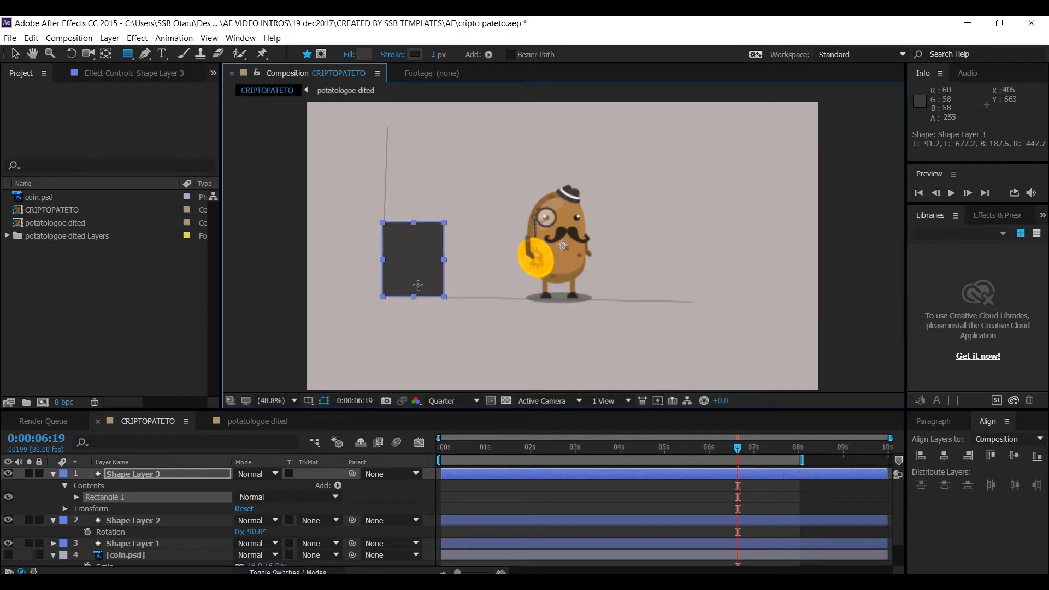
pyautogui.click(15, 53)
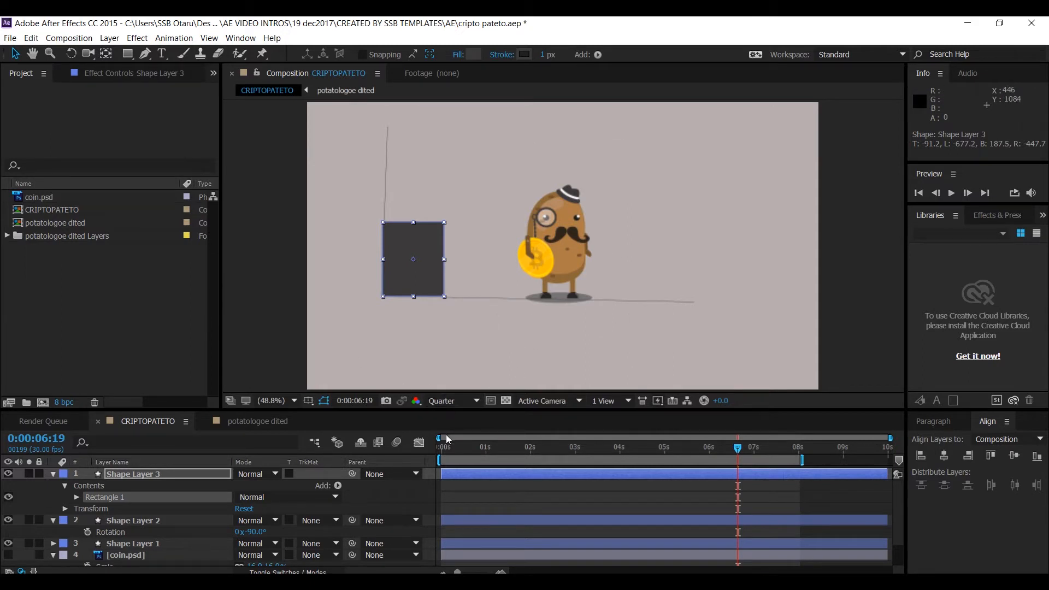
# - Try to squash the rectangle down from its top edge near the start of the timeline
pyautogui.moveTo(447, 439); pyautogui.dragTo(468, 468)
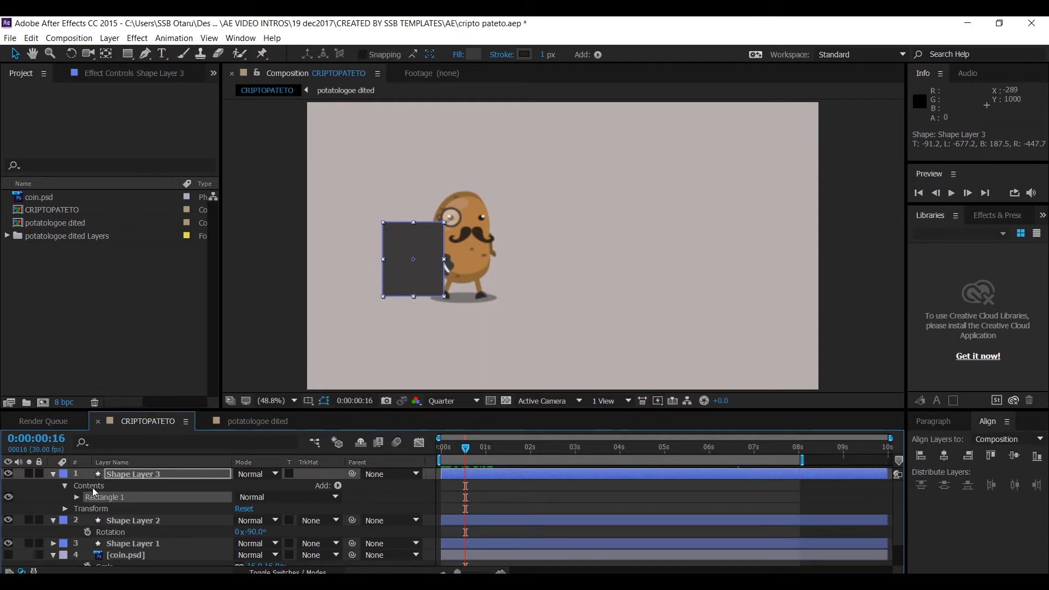
pyautogui.click(142, 475)
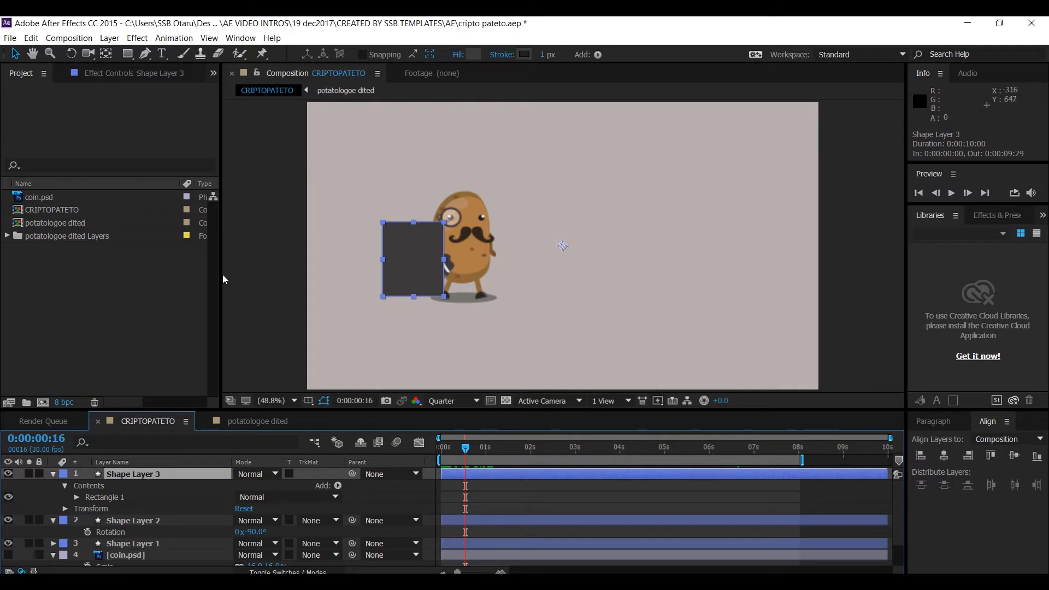
pyautogui.moveTo(415, 225); pyautogui.dragTo(421, 243)
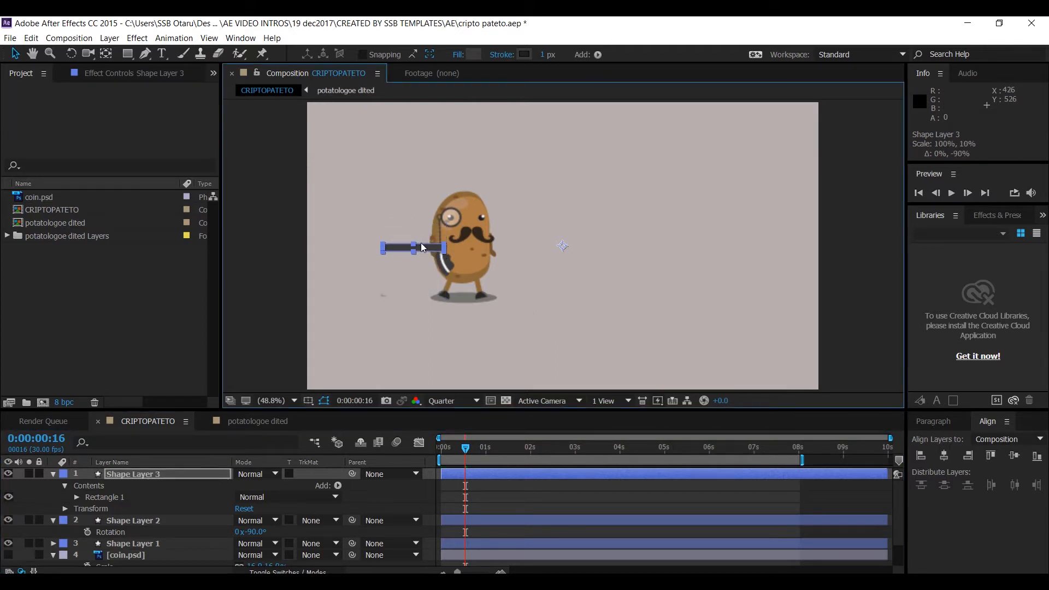
pyautogui.hotkey('ctrl', 'z')
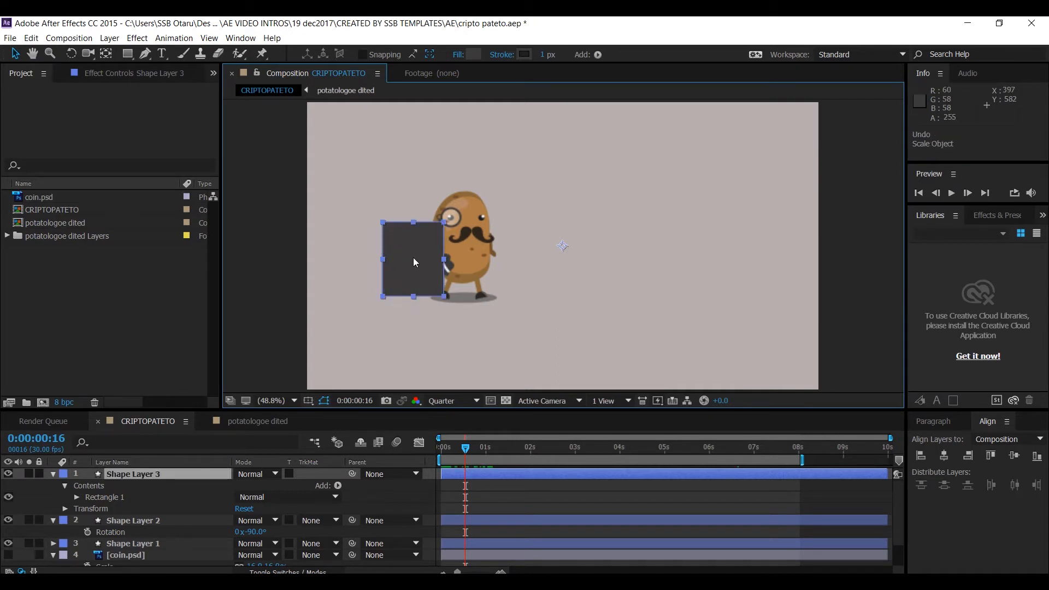
# - Move Shape Layer 3's anchor point to the middle of the rectangle's bottom edge
pyautogui.press('y')
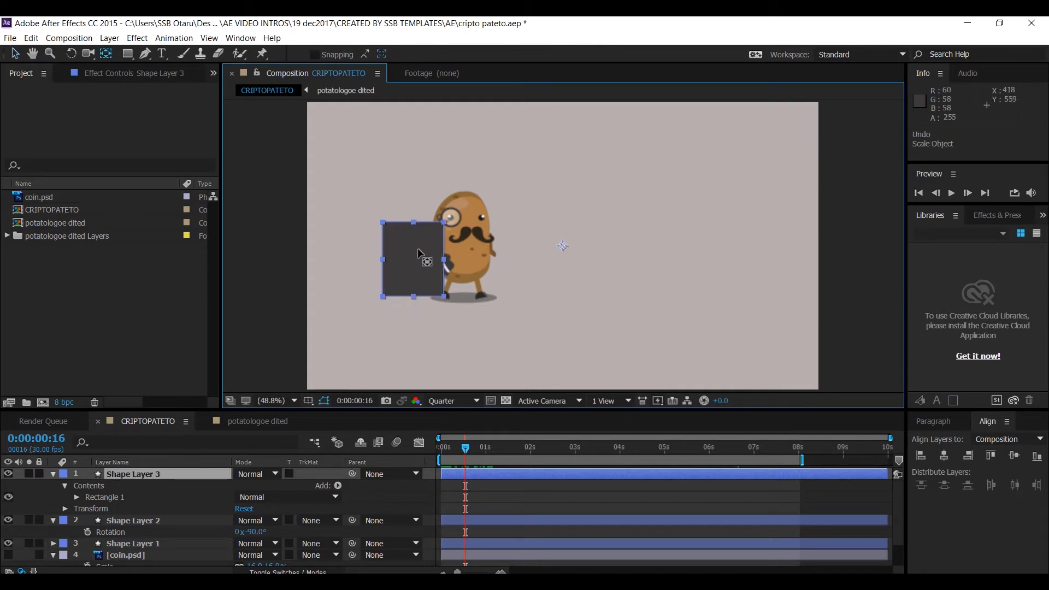
pyautogui.click(158, 474)
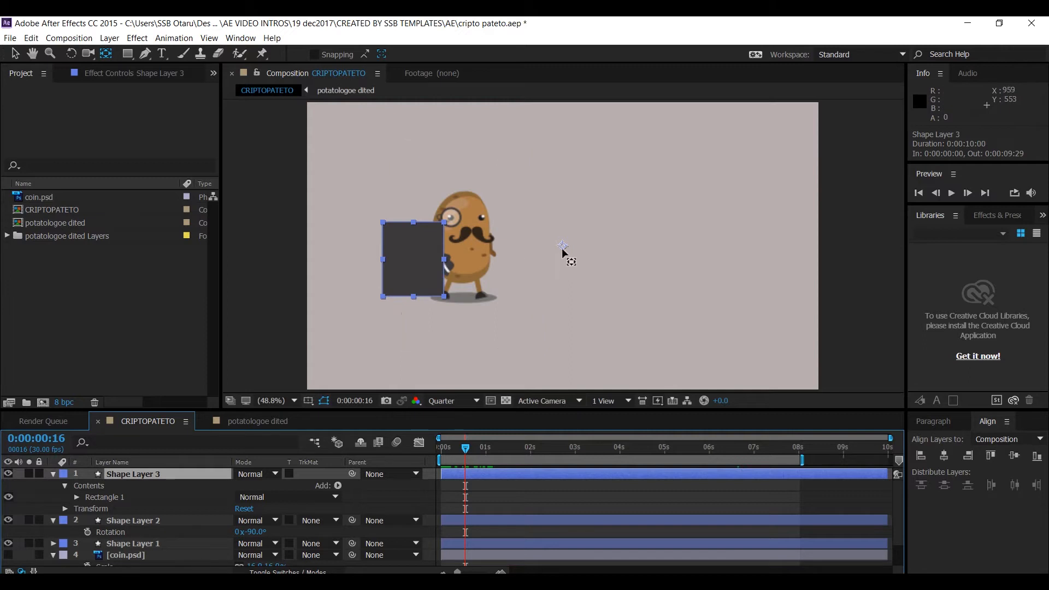
pyautogui.moveTo(566, 250); pyautogui.dragTo(415, 299)
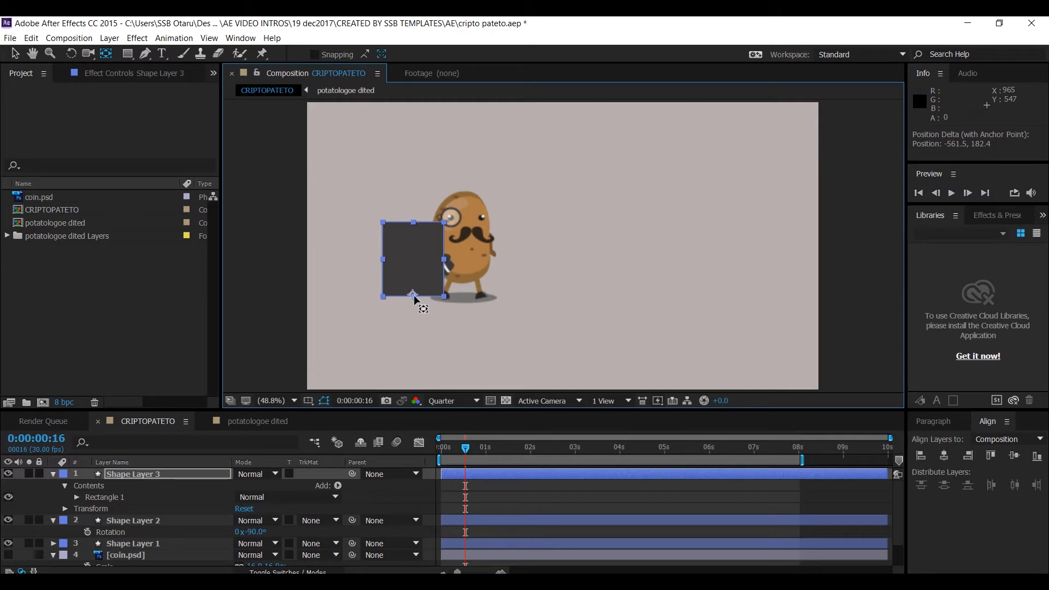
pyautogui.moveTo(415, 299); pyautogui.dragTo(415, 300)
pyautogui.press('v')
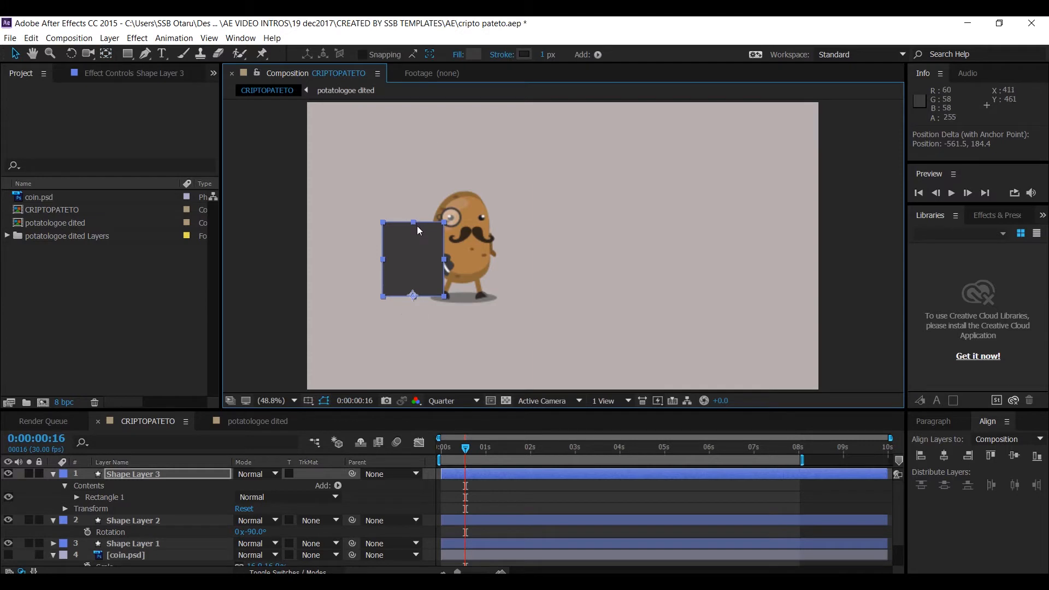
# - Scale the rectangle vertically to about 81% and set a Scale keyframe at 0:00:00:02
pyautogui.moveTo(415, 224); pyautogui.dragTo(415, 248)
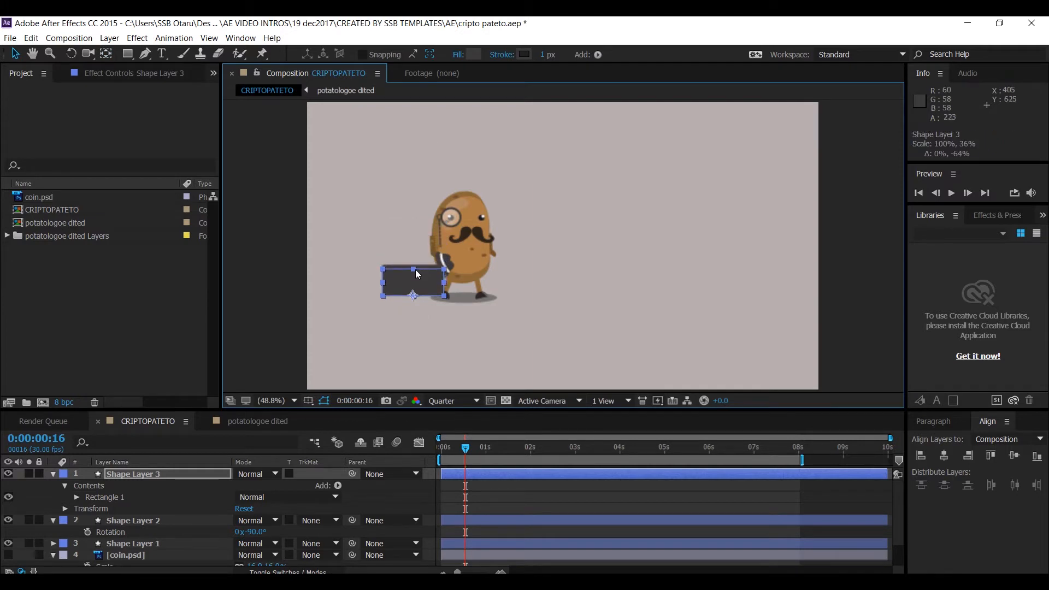
pyautogui.moveTo(415, 290); pyautogui.dragTo(422, 240)
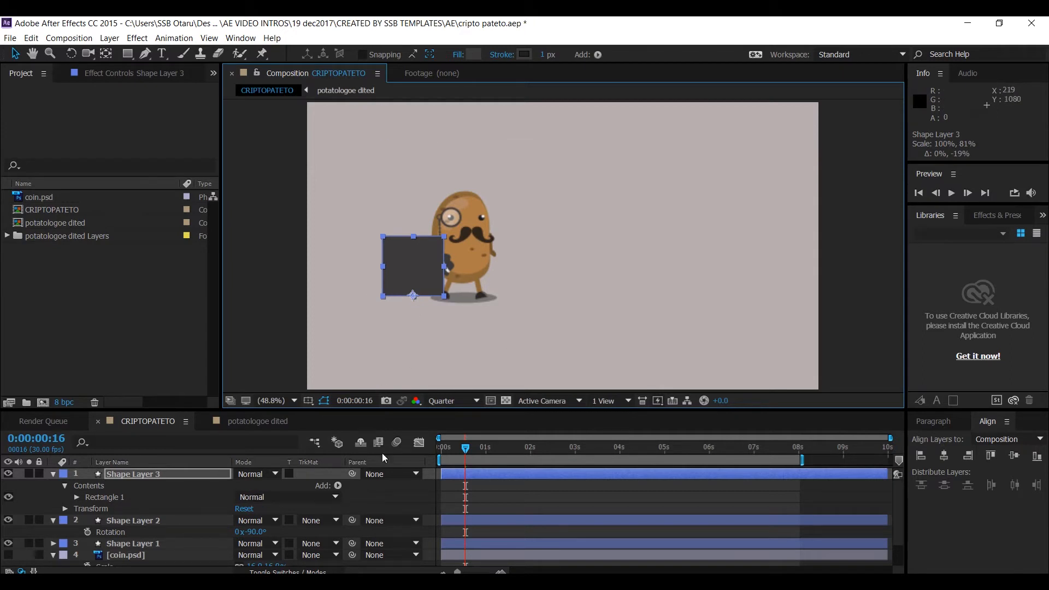
pyautogui.moveTo(446, 458)
pyautogui.mouseDown()
pyautogui.moveTo(441, 449)
pyautogui.moveTo(500, 448)
pyautogui.moveTo(444, 463)
pyautogui.mouseUp()
pyautogui.click(134, 475)
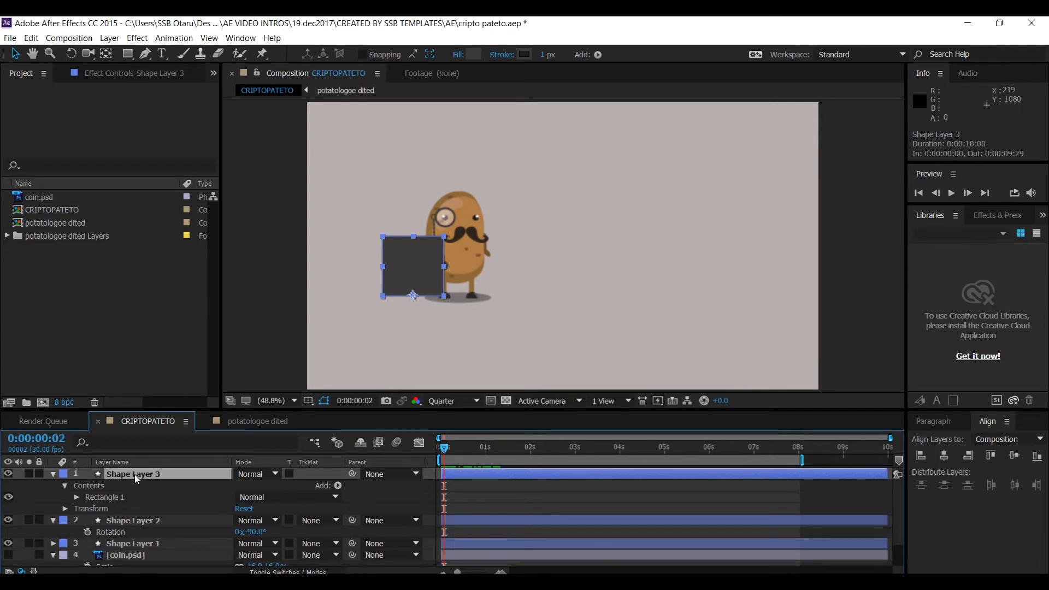
pyautogui.press('u')
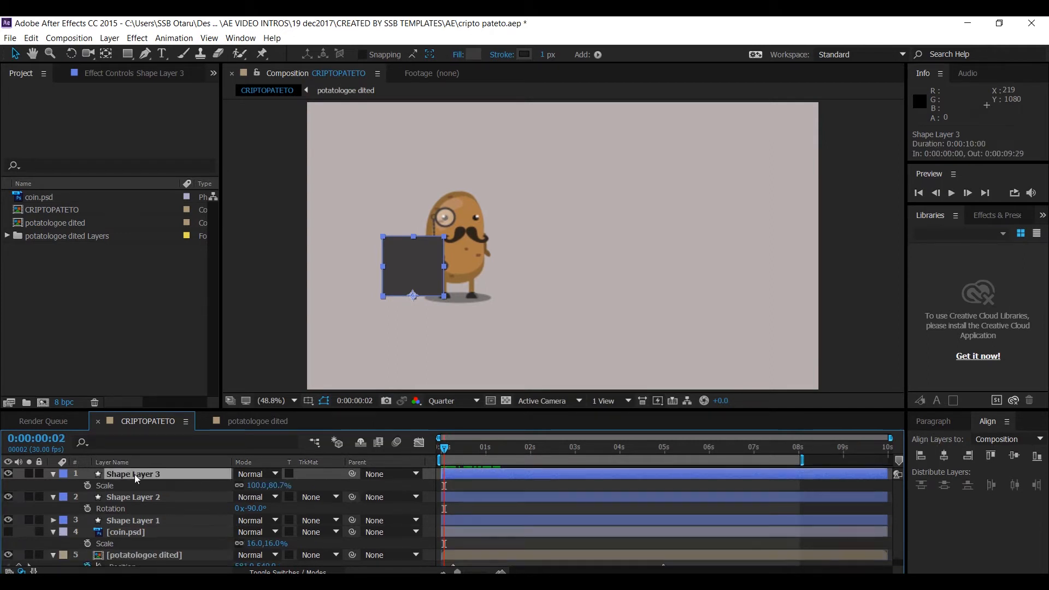
pyautogui.click(88, 485)
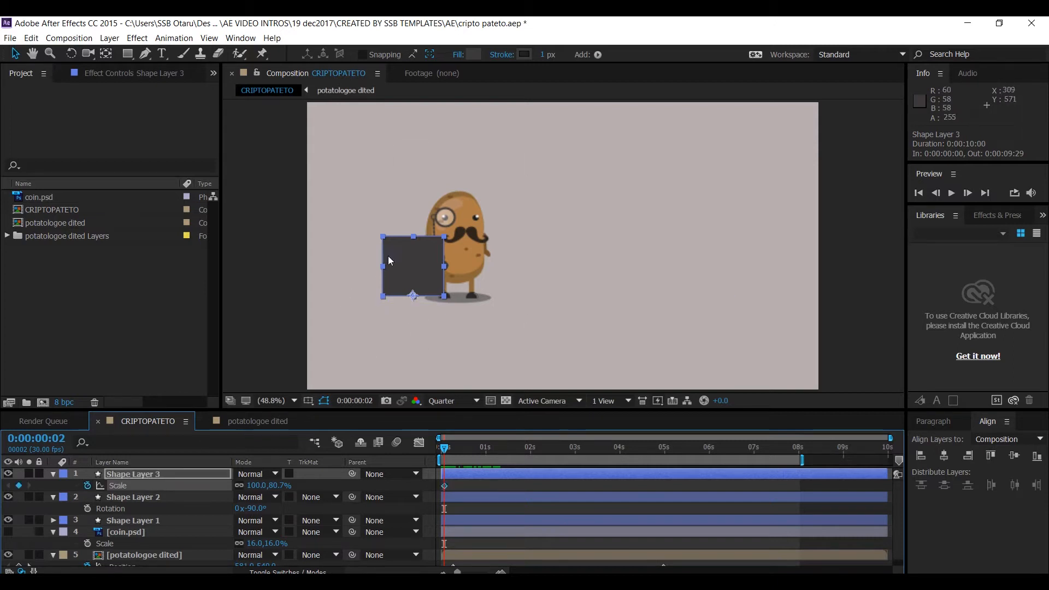
# - Try to flatten the rectangle to about 1% height and shift it at the 1-second mark
pyautogui.moveTo(414, 236); pyautogui.dragTo(416, 296)
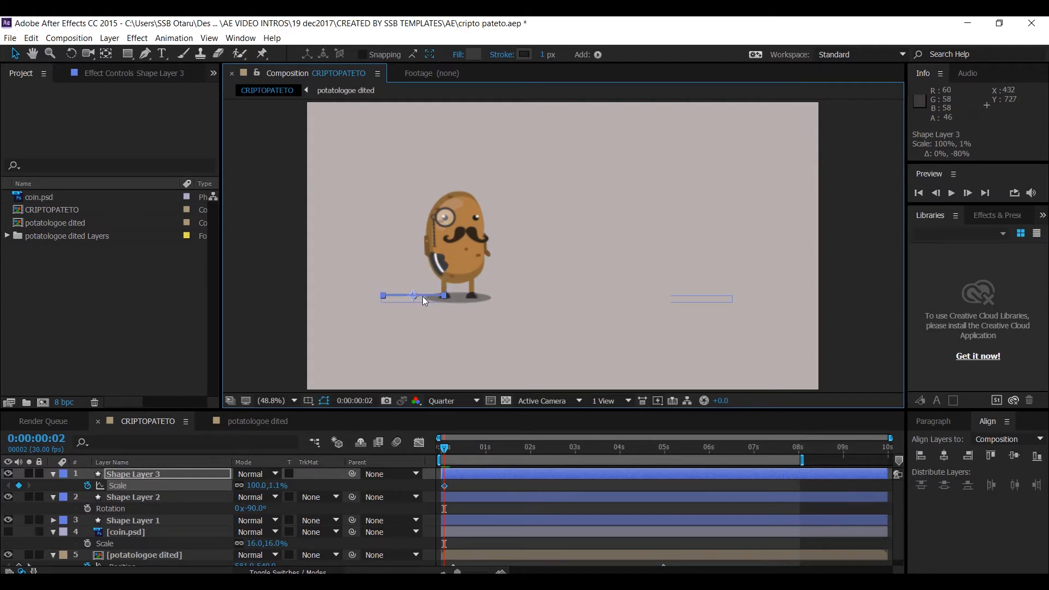
pyautogui.click(487, 454)
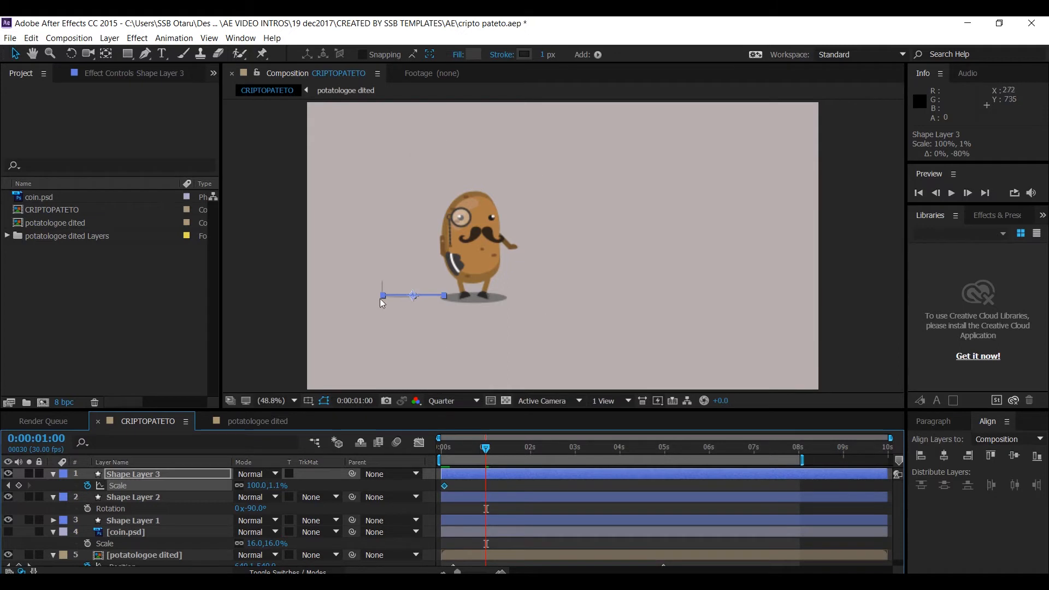
pyautogui.moveTo(417, 297); pyautogui.dragTo(416, 268)
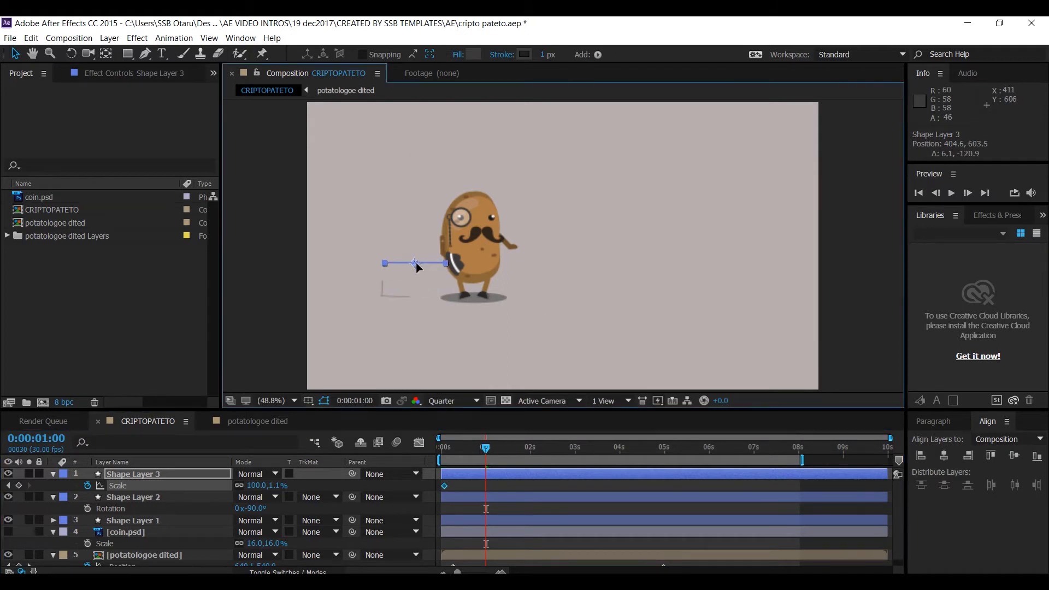
pyautogui.hotkey('ctrl', 'z')
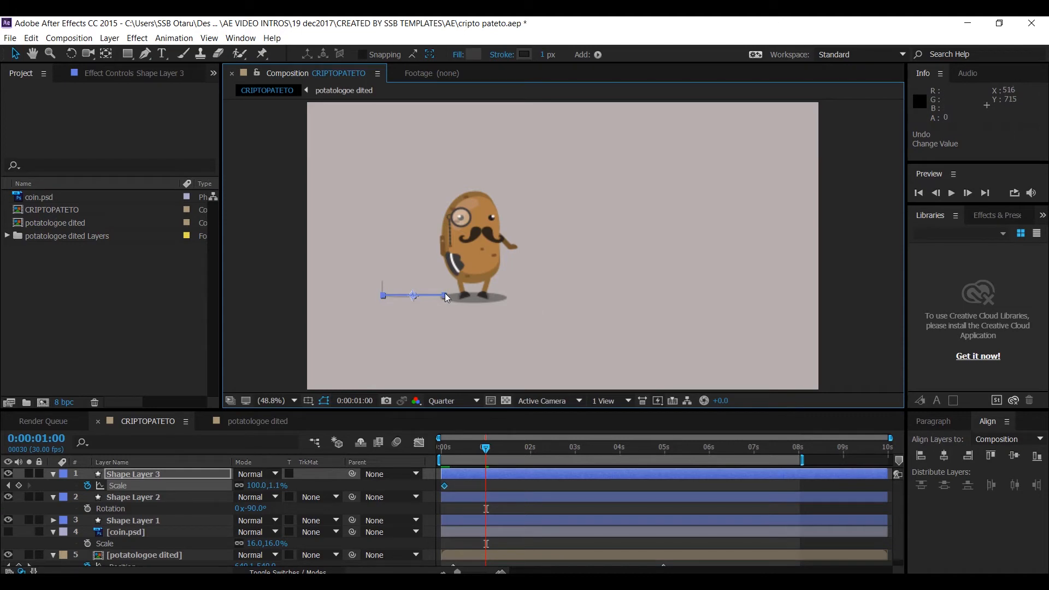
pyautogui.moveTo(414, 295)
pyautogui.mouseDown()
pyautogui.moveTo(418, 287)
pyautogui.moveTo(422, 296)
pyautogui.mouseUp()
pyautogui.hotkey('ctrl', 'z')
# - Zoom the composition view to 100% and undo the rectangle's flattened scale
pyautogui.scroll(3, 411, 297)
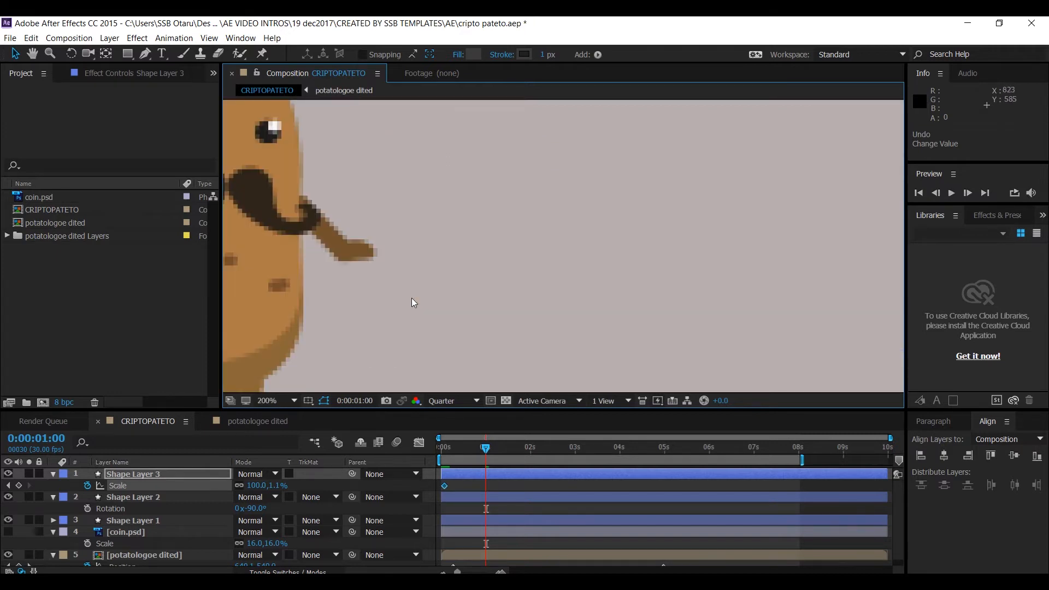
pyautogui.scroll(-3, 412, 297)
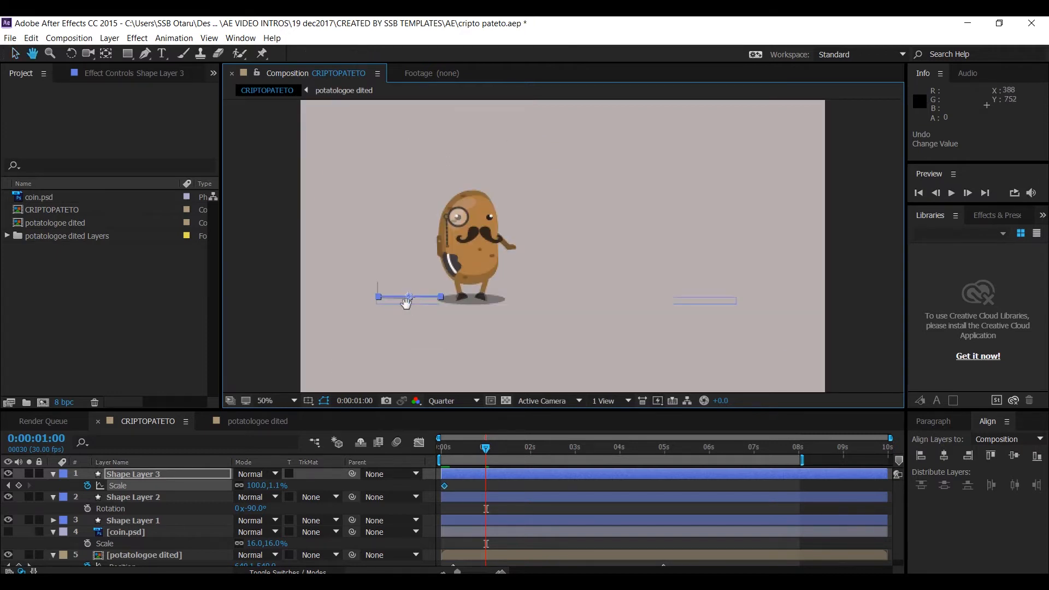
pyautogui.scroll(1, 447, 317)
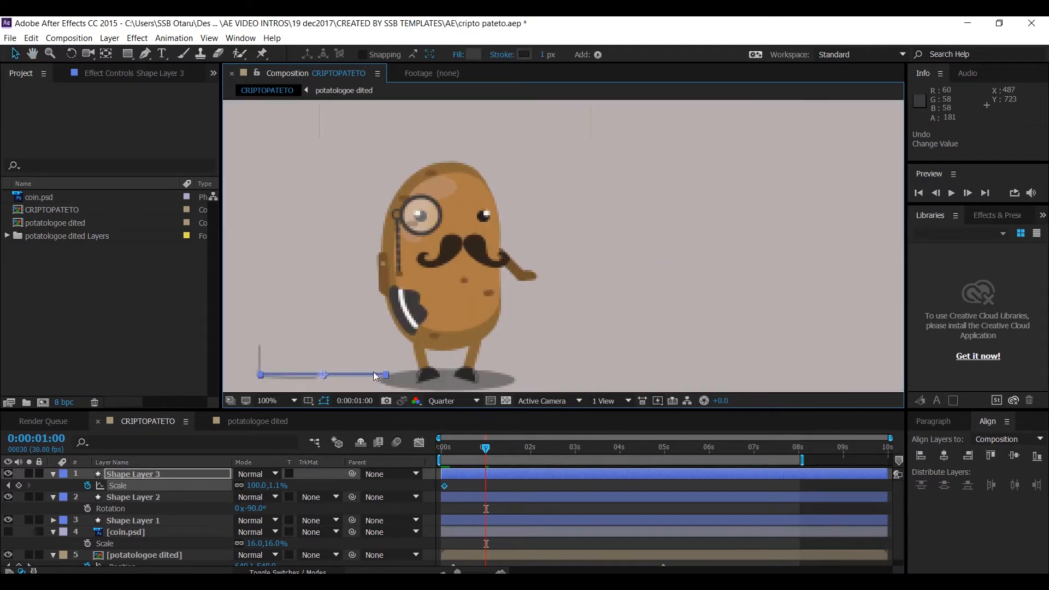
pyautogui.click(324, 403)
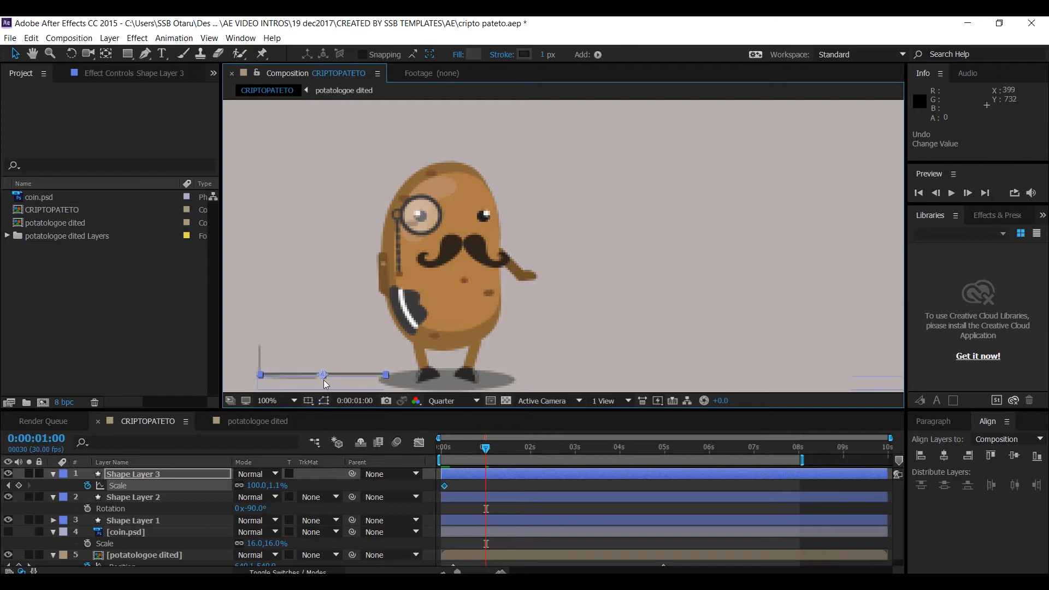
pyautogui.moveTo(326, 376); pyautogui.dragTo(329, 369)
pyautogui.hotkey('ctrl', 'z')
pyautogui.click(443, 448)
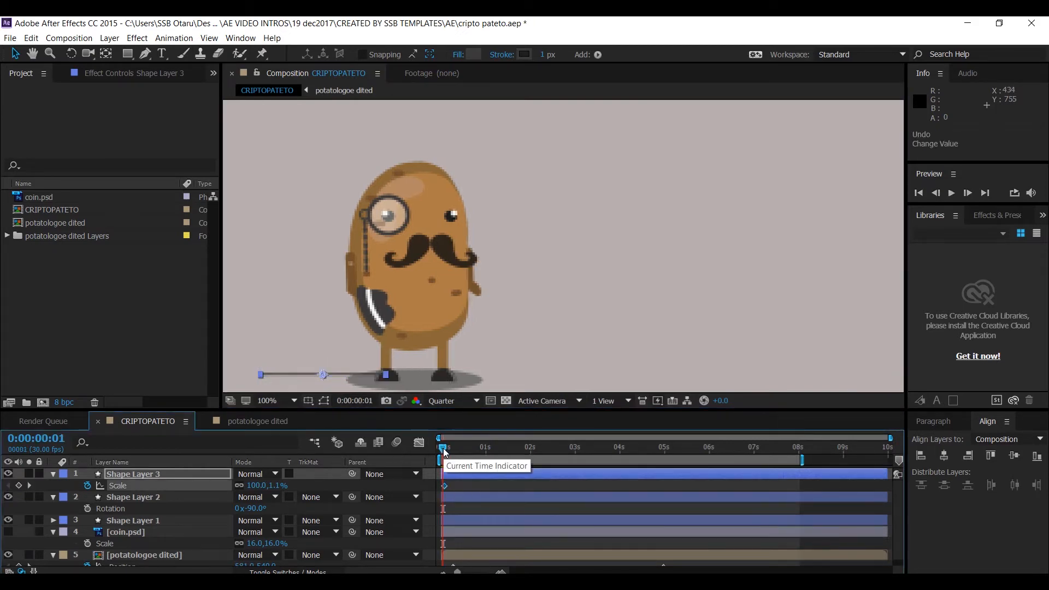
pyautogui.hotkey('ctrl', 'z')
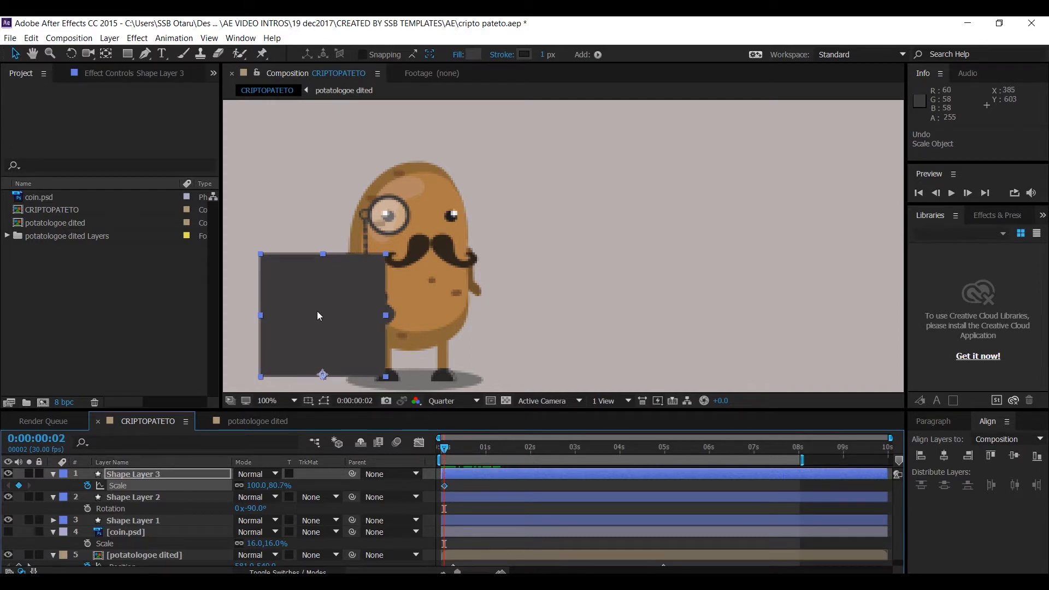
# - Add a Scale keyframe for the rectangle at 1 second and return to 0:00:00:02
pyautogui.click(488, 447)
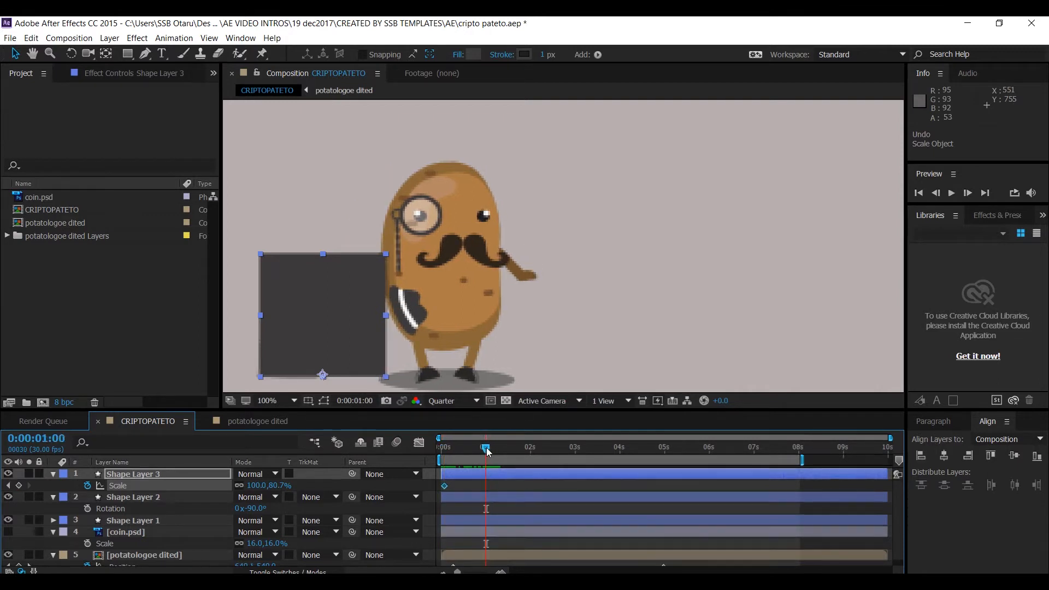
pyautogui.click(18, 485)
pyautogui.click(443, 448)
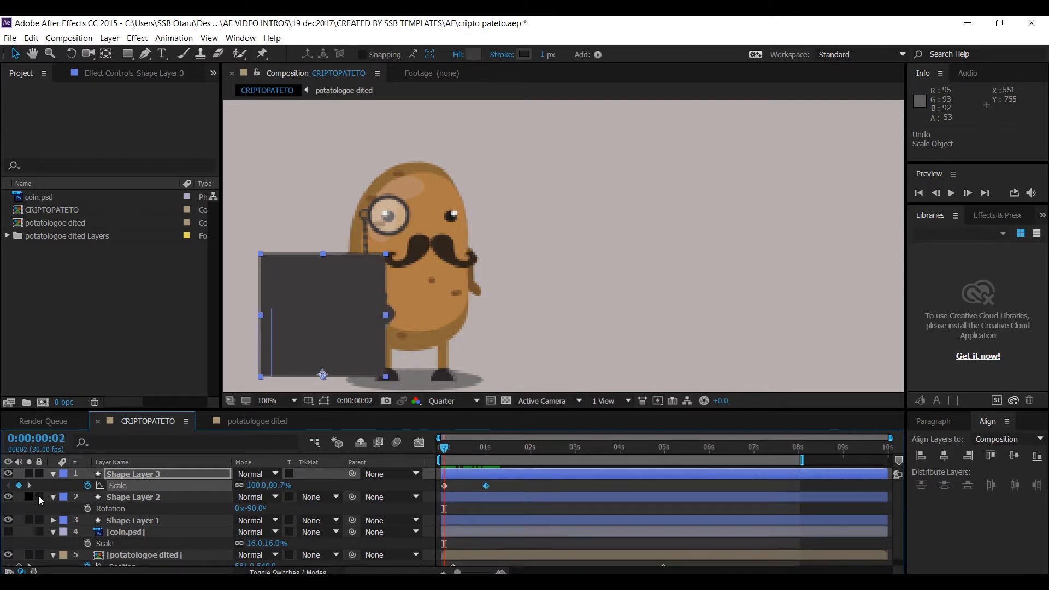
# - Flatten the rectangle to about 0.5% height at its first Scale keyframe, 0:00:00:02
pyautogui.click(29, 485)
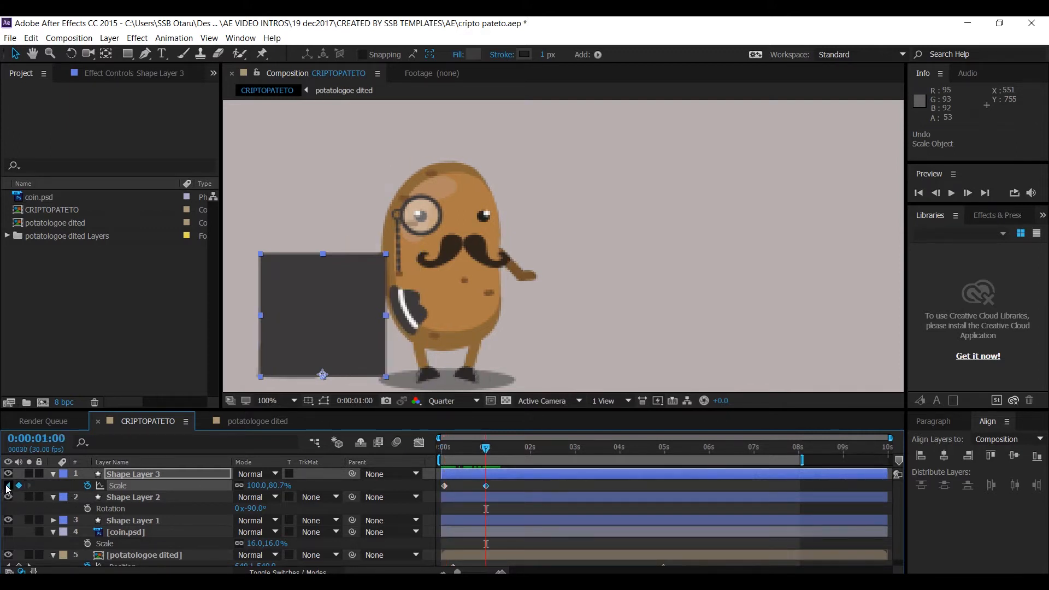
pyautogui.click(7, 486)
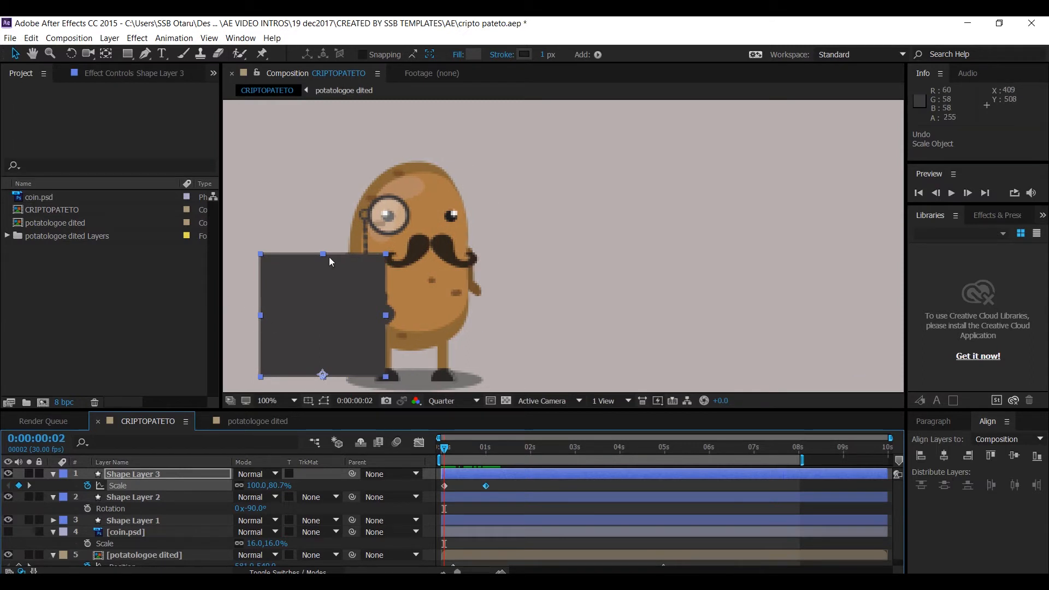
pyautogui.moveTo(324, 254); pyautogui.dragTo(336, 375)
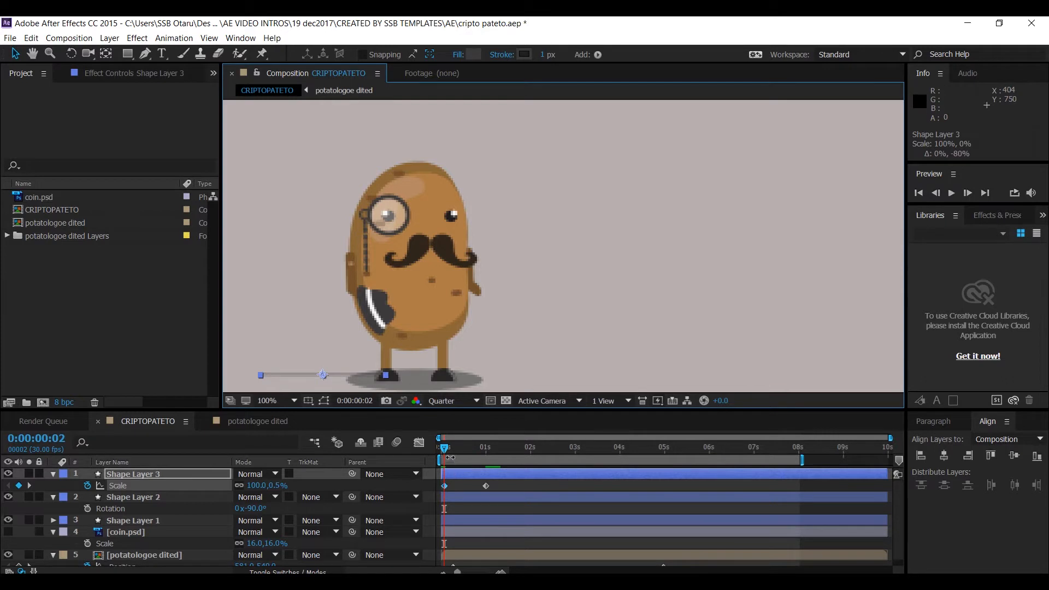
# - Apply Easy Ease to the rectangle's Scale keyframes
pyautogui.moveTo(446, 453); pyautogui.dragTo(435, 493)
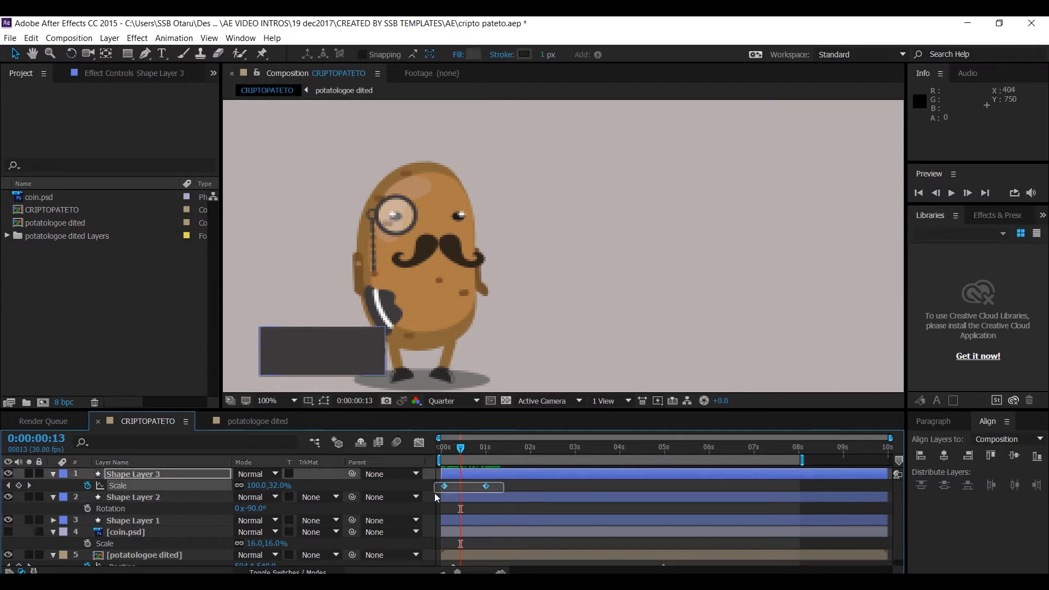
pyautogui.rightClick(485, 484)
pyautogui.moveTo(508, 479)
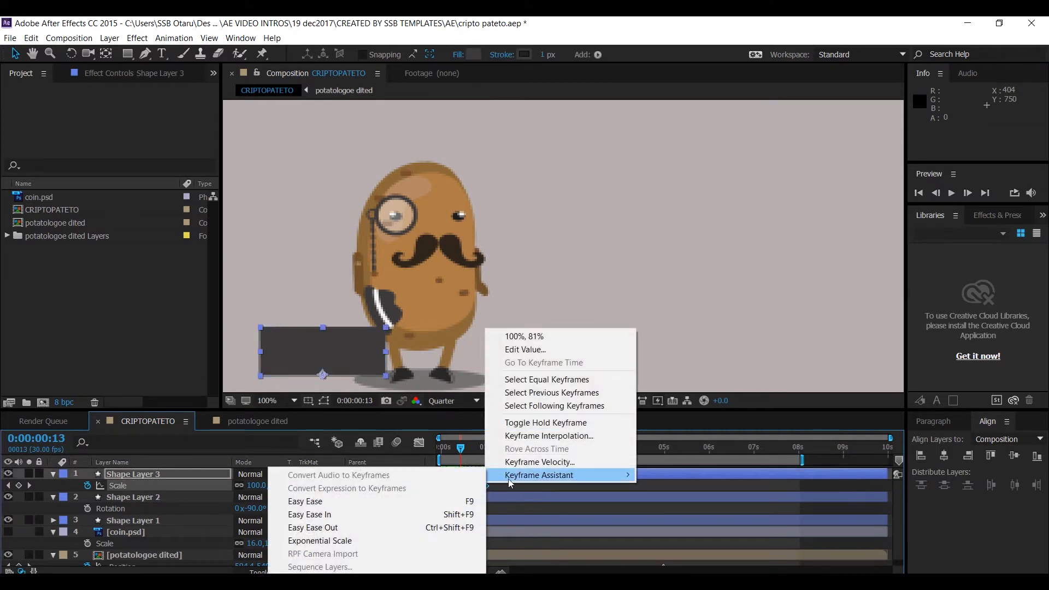
pyautogui.click(293, 501)
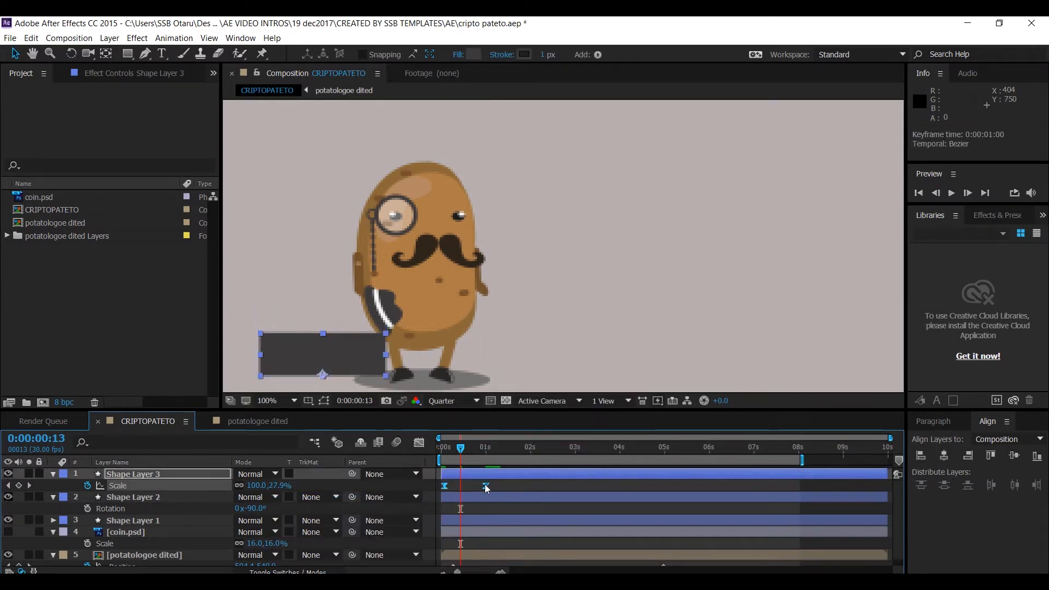
# - Move the rectangle's second Scale keyframe to 0:00:01:06
pyautogui.moveTo(486, 486)
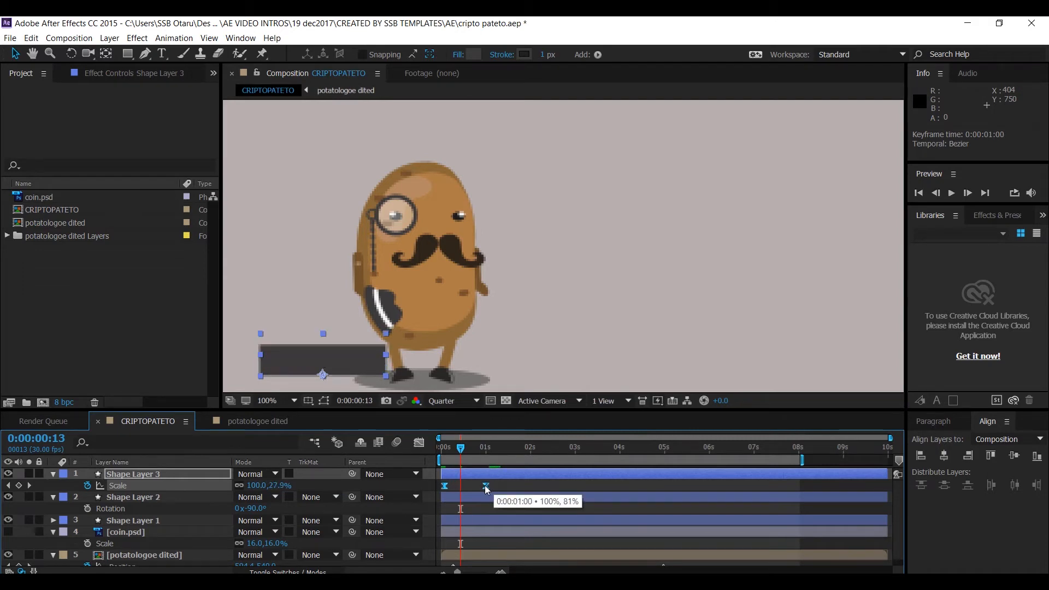
pyautogui.click(492, 488)
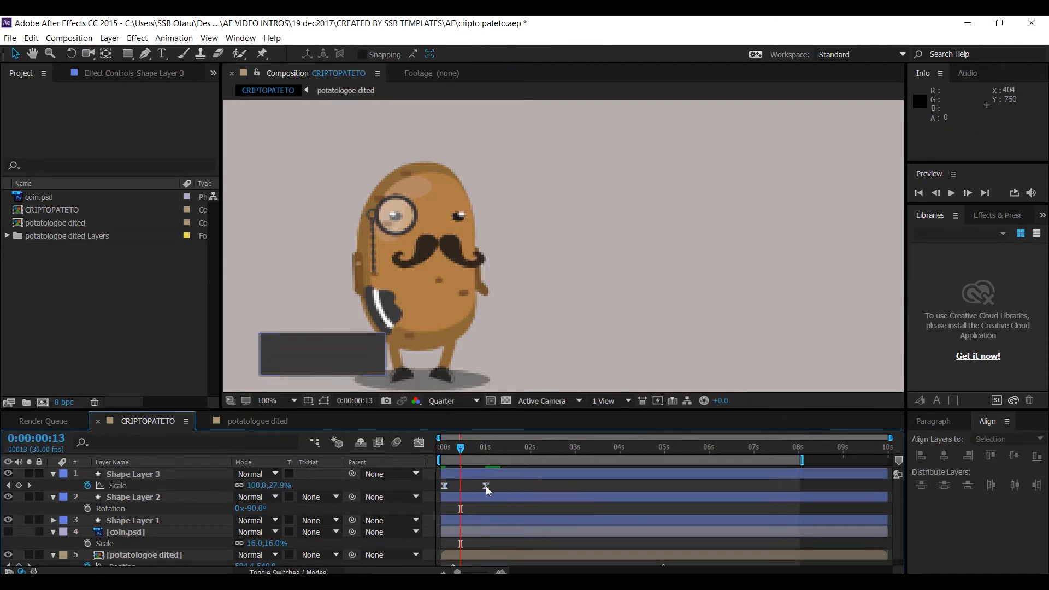
pyautogui.moveTo(486, 486); pyautogui.dragTo(496, 486)
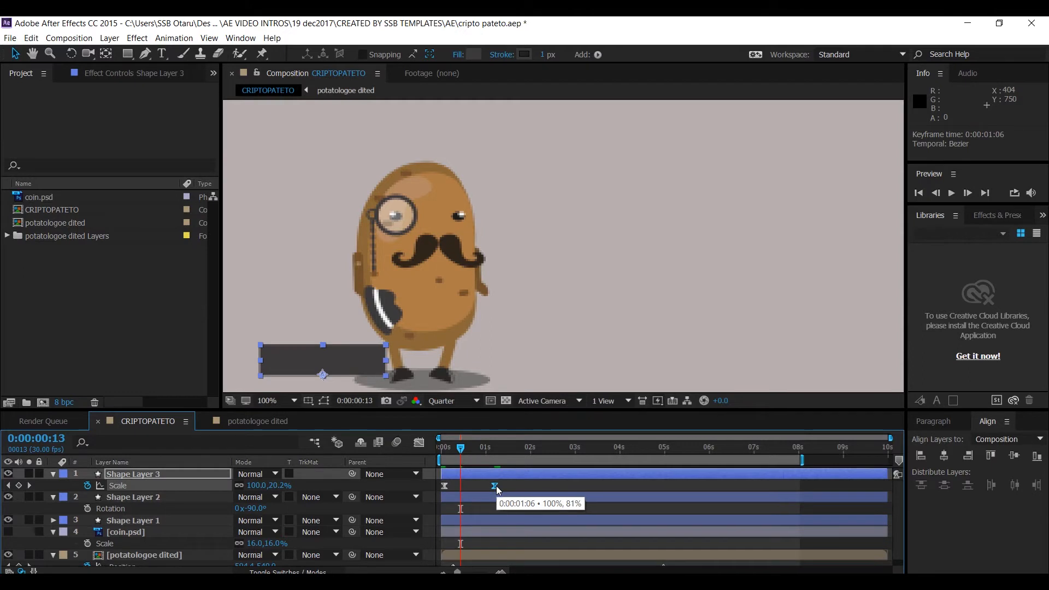
# - Reshape the Scale speed curve in the Graph Editor by pulling its ease handle
pyautogui.click(419, 443)
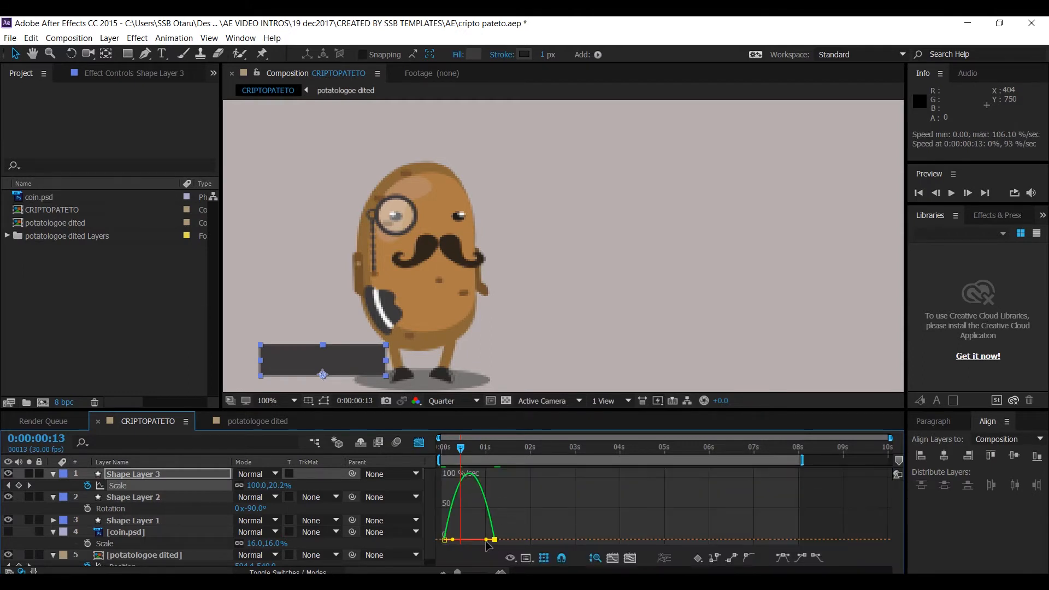
pyautogui.moveTo(487, 541); pyautogui.dragTo(468, 513)
pyautogui.click(419, 442)
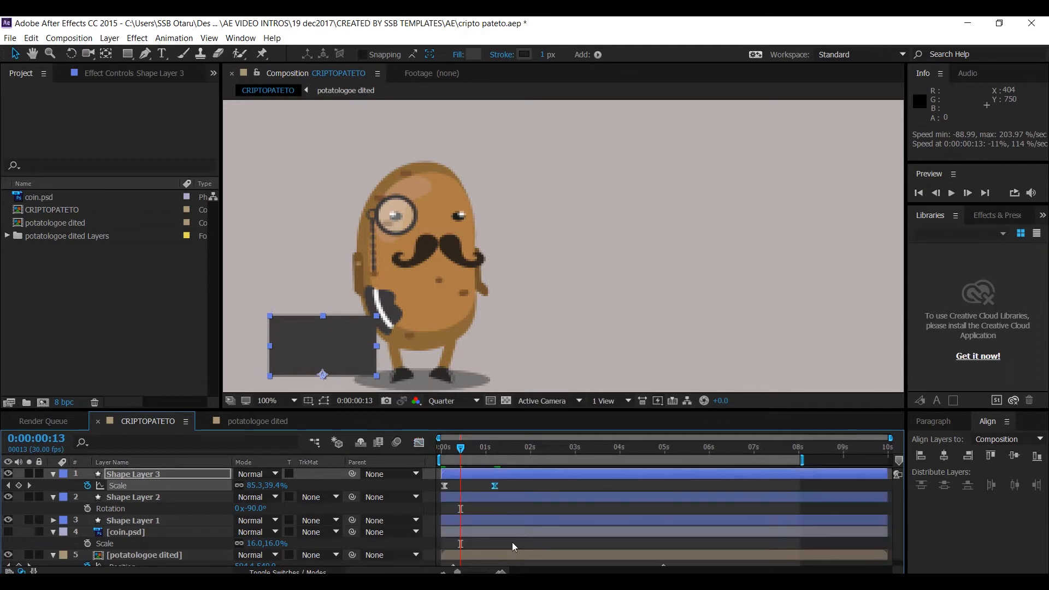
# - Zoom the composition view out to 50% and preview the rectangle animation from the start
pyautogui.click(443, 448)
pyautogui.press(',')
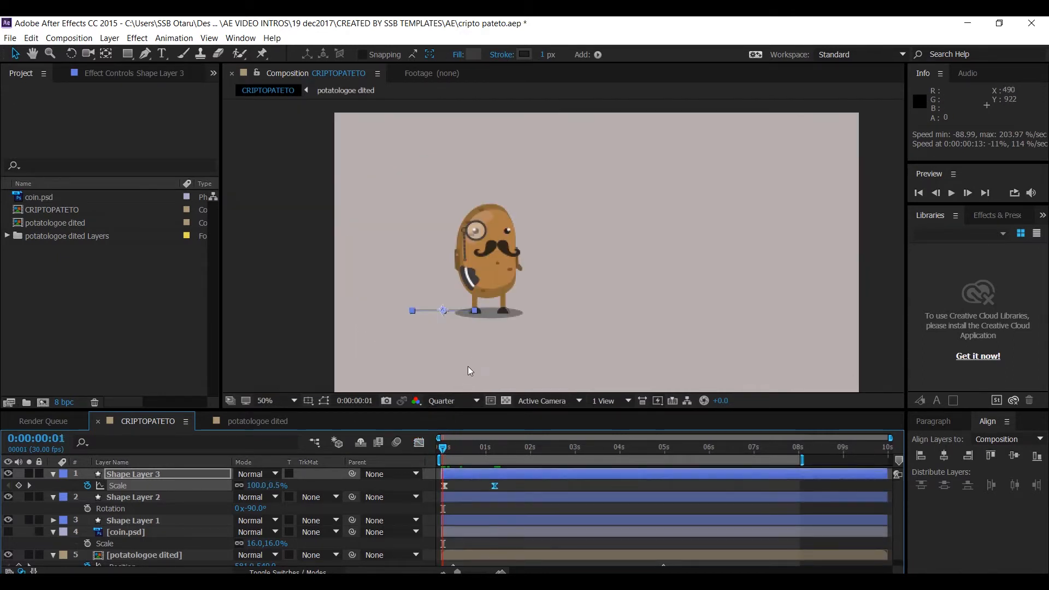
pyautogui.press('space')
pyautogui.moveTo(454, 583)
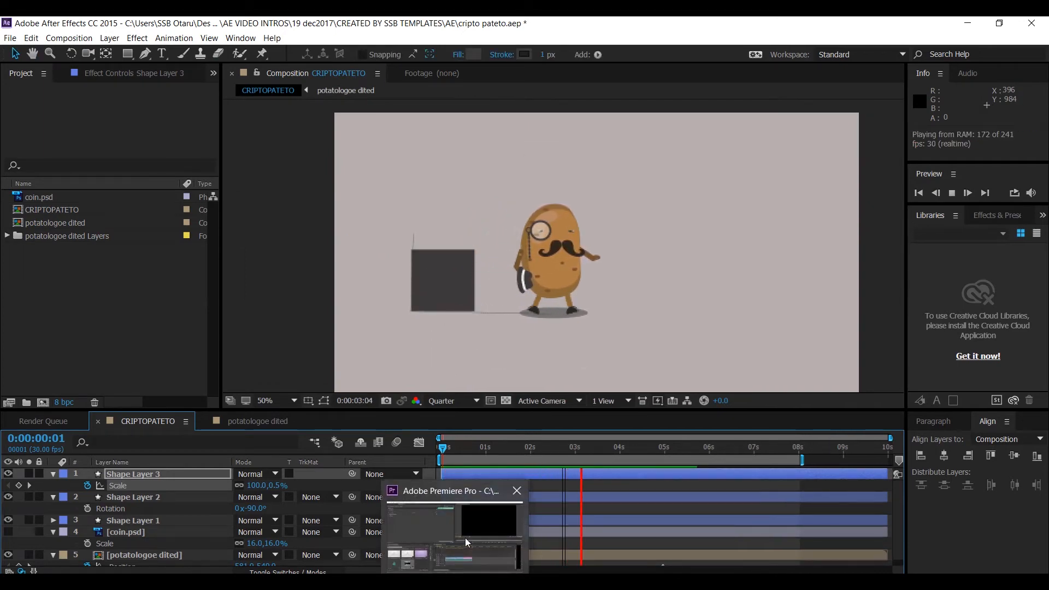
pyautogui.moveTo(442, 451)
pyautogui.mouseDown()
pyautogui.moveTo(499, 454)
pyautogui.moveTo(455, 455)
pyautogui.mouseUp()
pyautogui.click(458, 473)
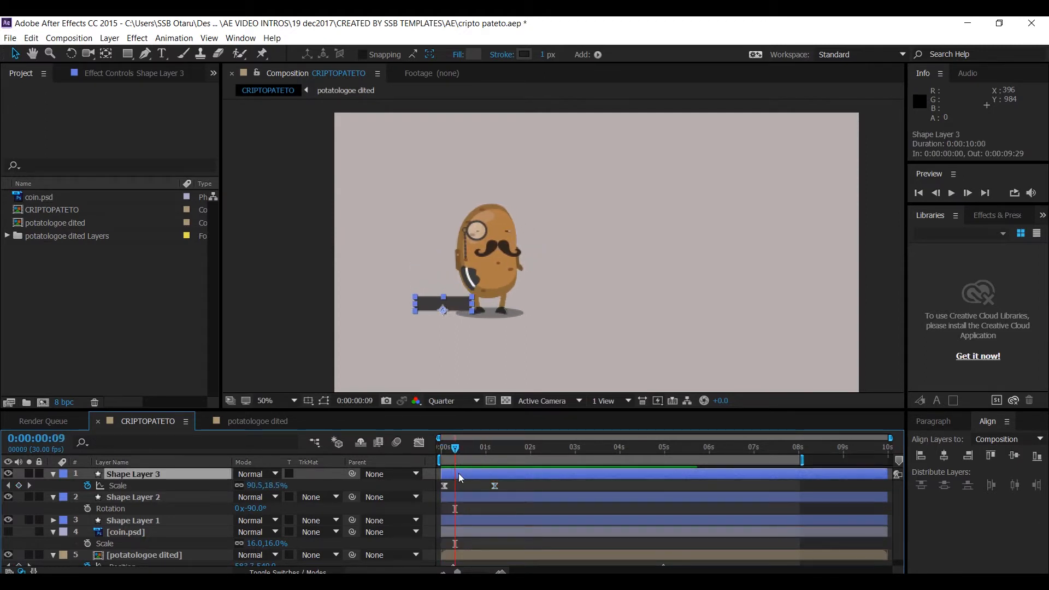
# - Fade the rectangle in with Opacity keyframes: 0% at the start and 100% at 0:00:00:07
pyautogui.press('t')
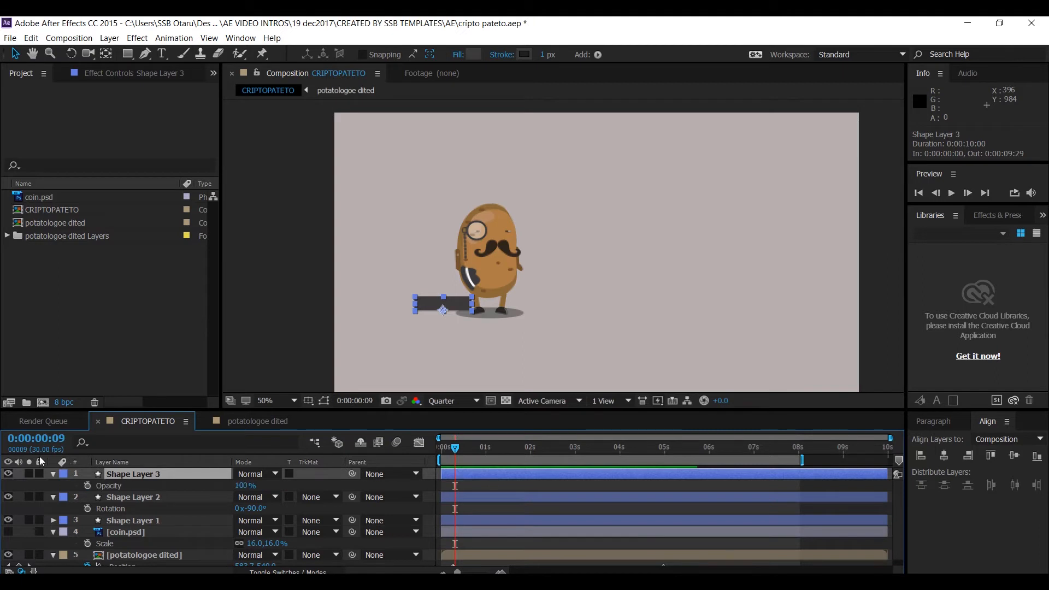
pyautogui.click(87, 486)
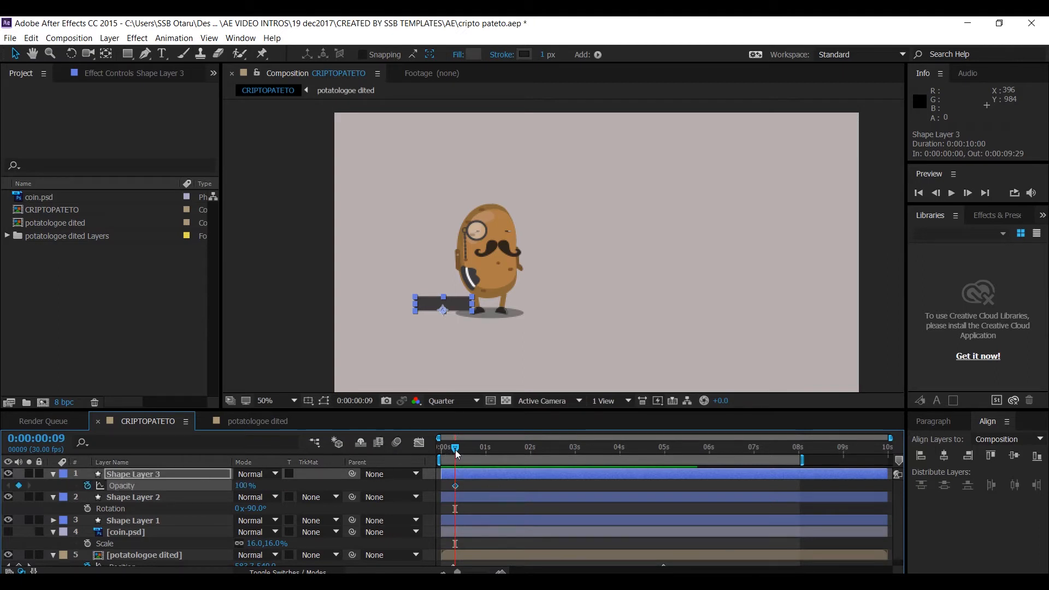
pyautogui.moveTo(457, 454); pyautogui.dragTo(441, 450)
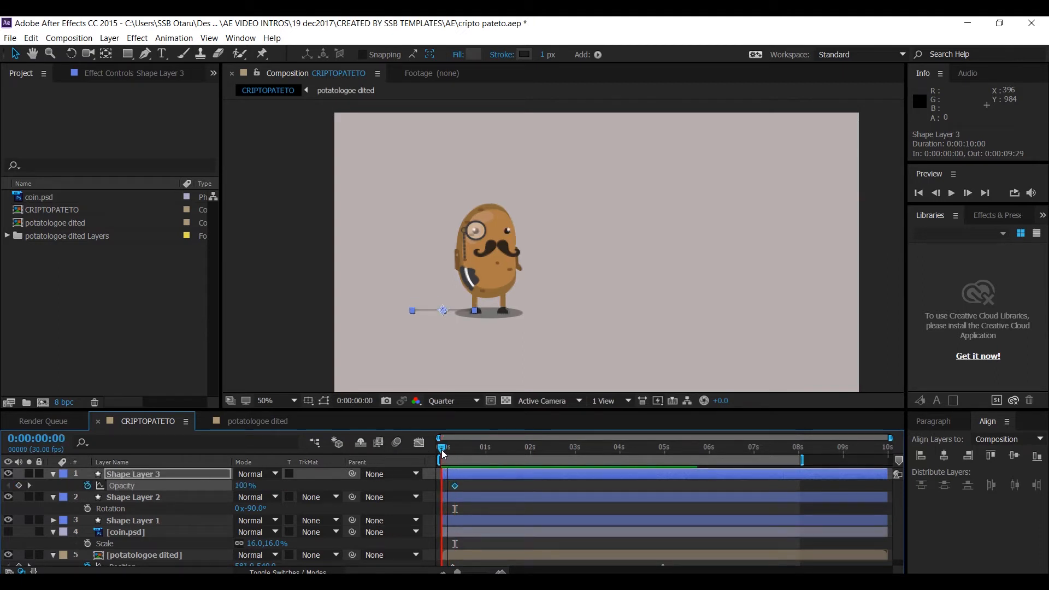
pyautogui.click(241, 485)
pyautogui.write('0')
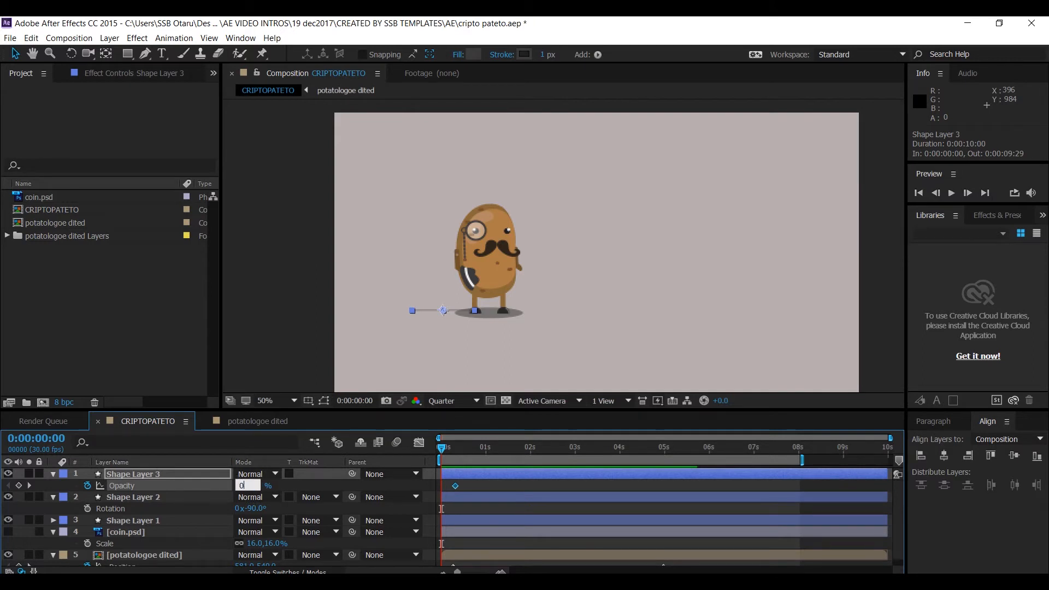
pyautogui.press('Return')
pyautogui.moveTo(457, 488); pyautogui.dragTo(453, 488)
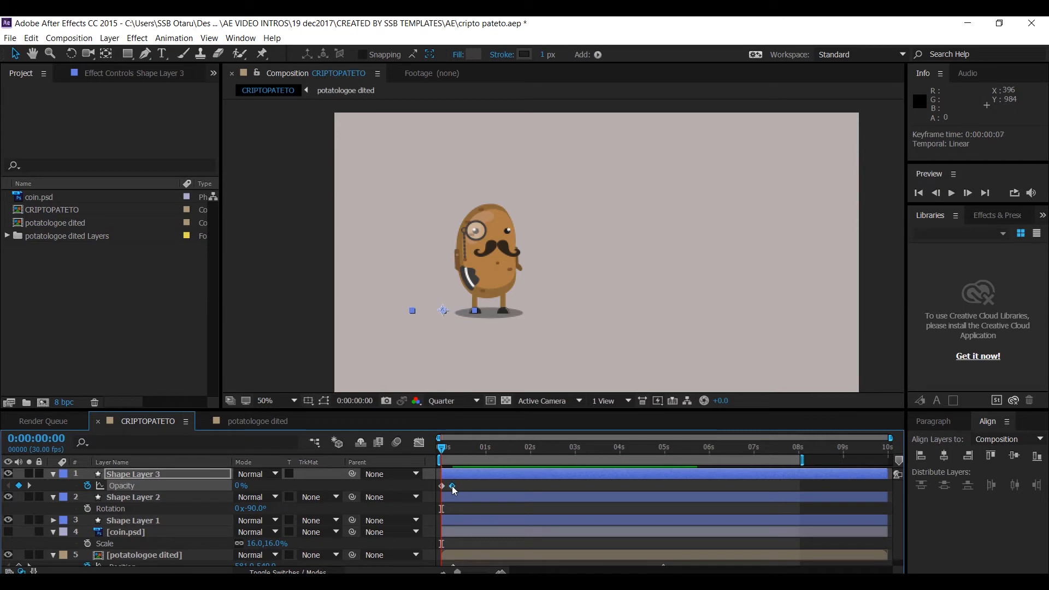
# - Preview the rectangle's scale and fade animation, then return to the start
pyautogui.click(454, 448)
pyautogui.moveTo(454, 447)
pyautogui.mouseDown()
pyautogui.moveTo(437, 451)
pyautogui.moveTo(487, 445)
pyautogui.mouseUp()
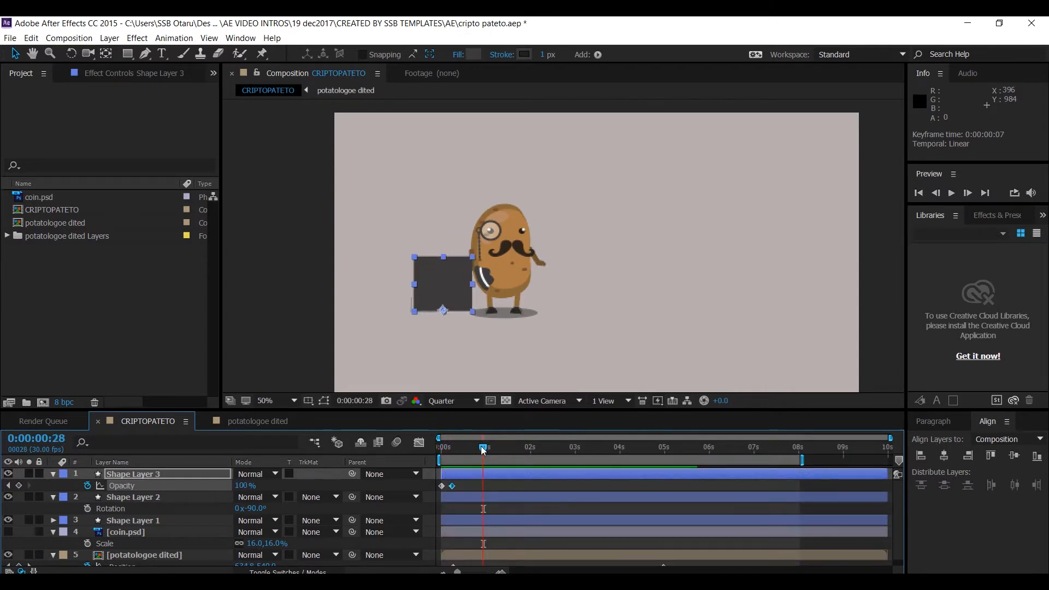
pyautogui.press('space')
pyautogui.press('space')
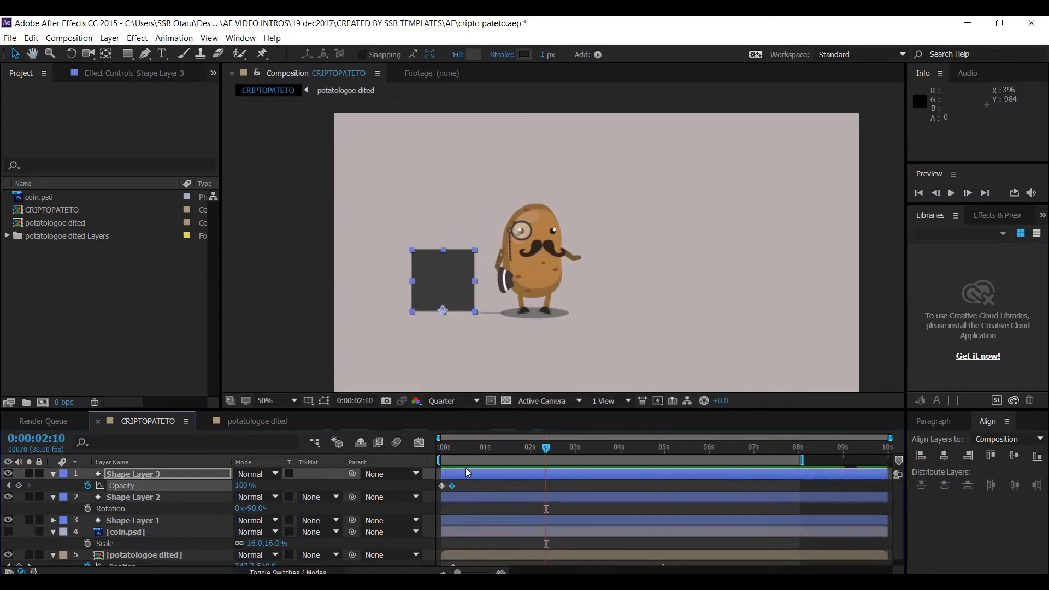
pyautogui.moveTo(450, 447)
pyautogui.mouseDown()
pyautogui.moveTo(433, 451)
pyautogui.moveTo(518, 428)
pyautogui.moveTo(443, 445)
pyautogui.moveTo(497, 448)
pyautogui.moveTo(444, 450)
pyautogui.moveTo(485, 447)
pyautogui.moveTo(441, 464)
pyautogui.mouseUp()
pyautogui.press('space')
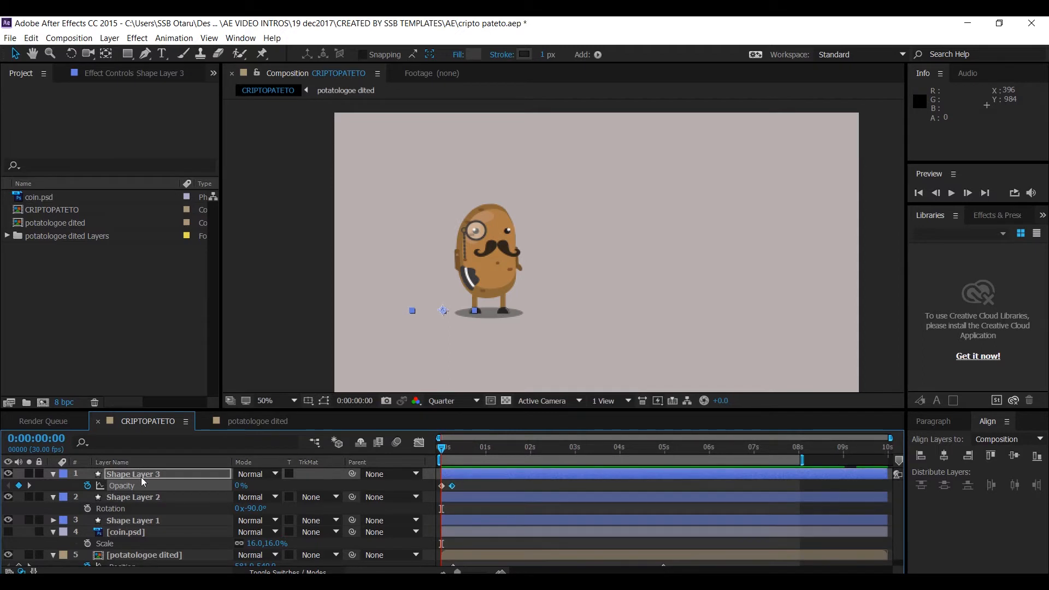
# - Duplicate the rectangle layer and slide the copy to start at 0:00:00:28
pyautogui.click(141, 477)
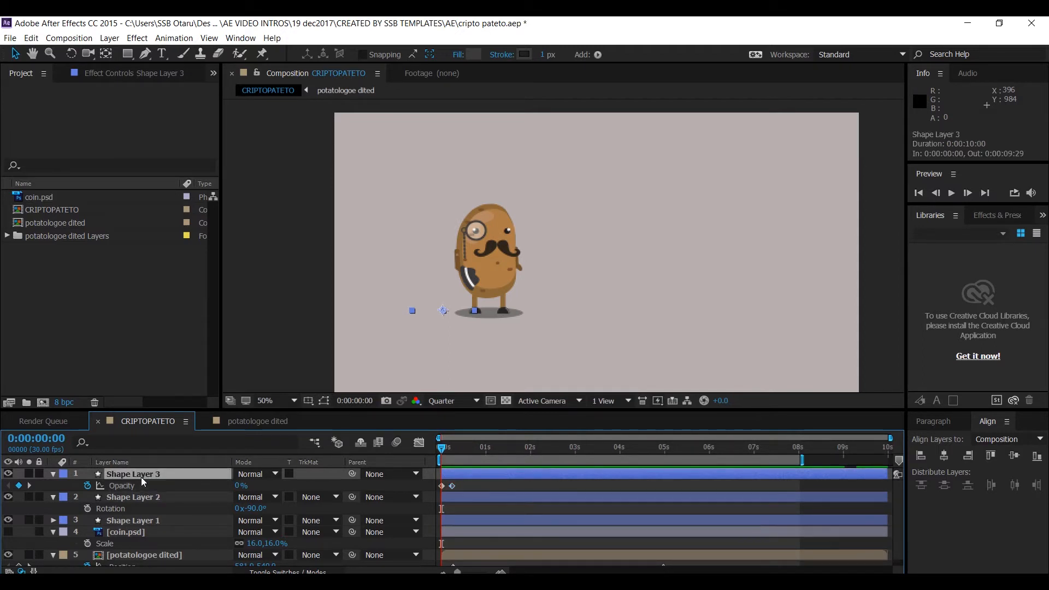
pyautogui.hotkey('ctrl', 'd')
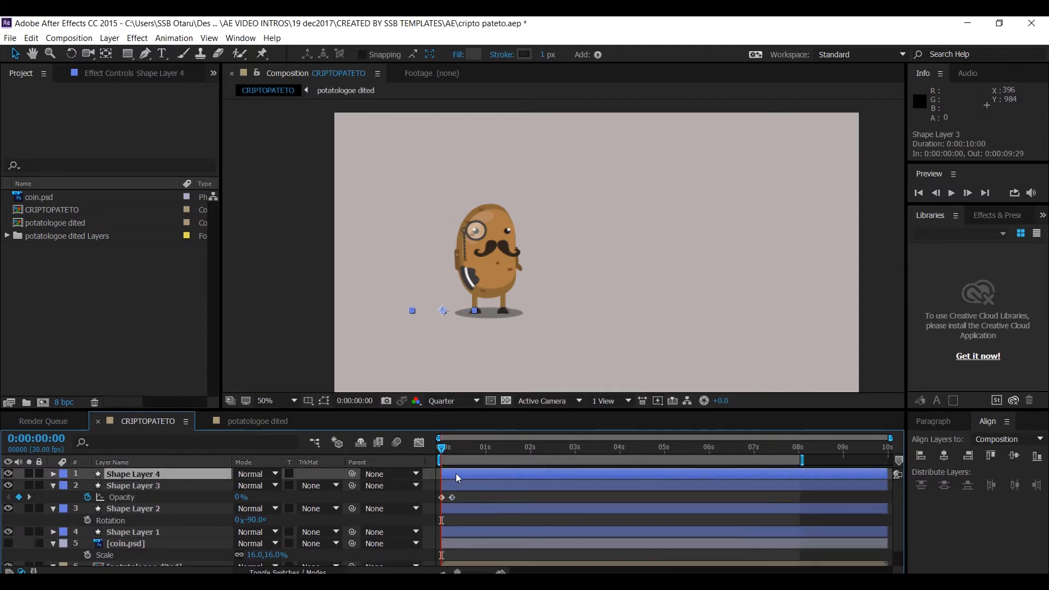
pyautogui.moveTo(441, 473); pyautogui.dragTo(552, 449)
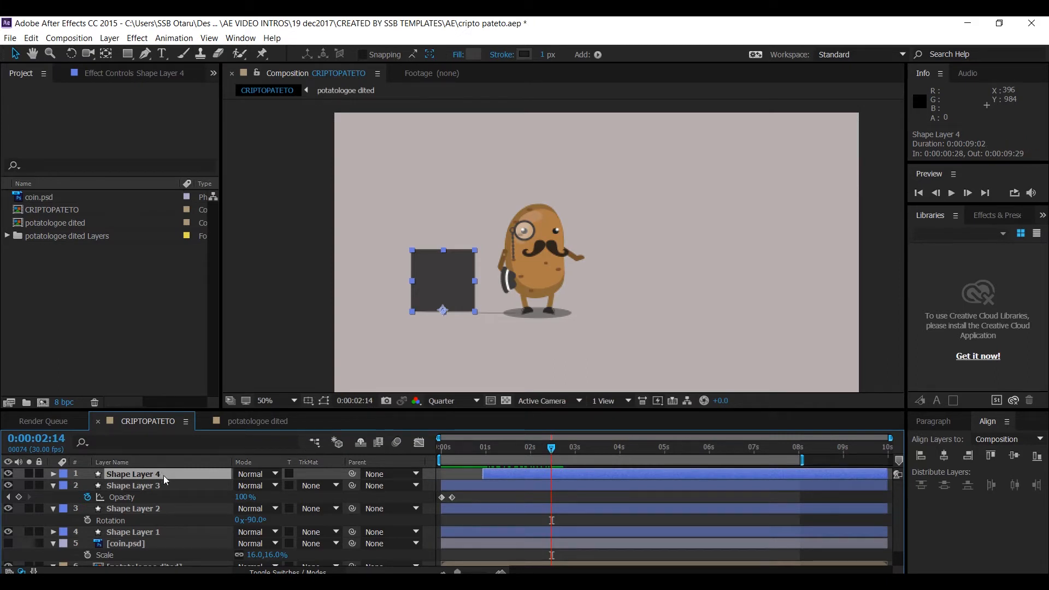
# - Move the duplicate rectangle beside the first one, to position 652.5,724.4
pyautogui.press('End')
pyautogui.press('p')
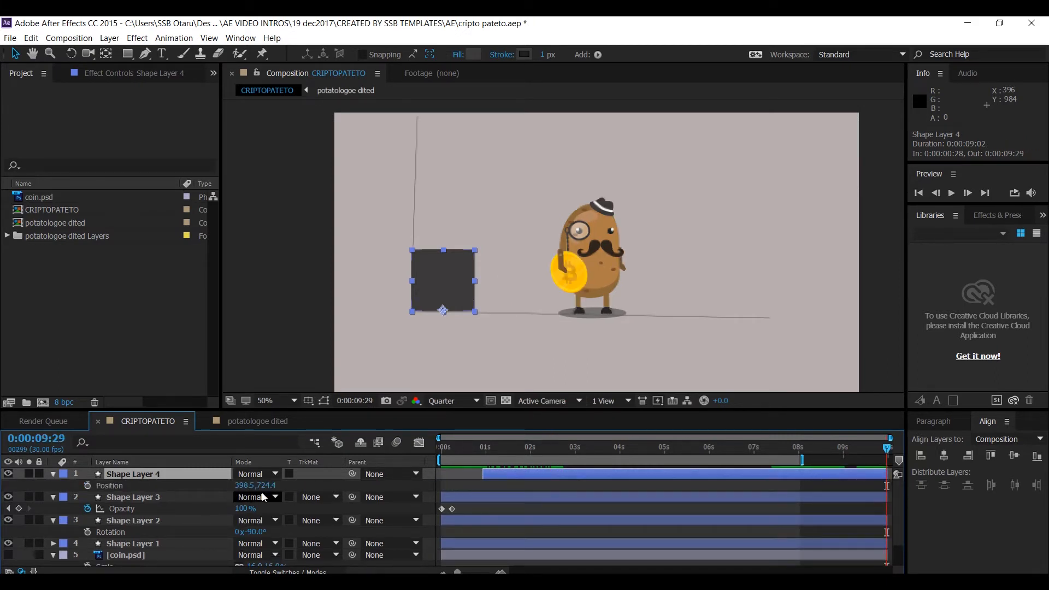
pyautogui.moveTo(243, 485); pyautogui.dragTo(434, 503)
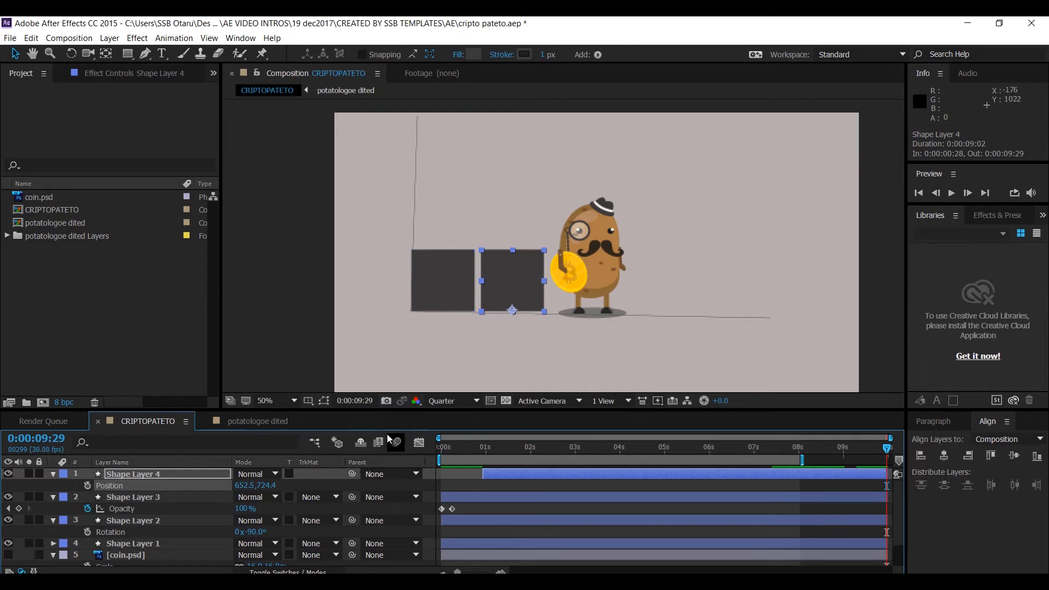
# - Shift the duplicate's Scale and Opacity keyframes later so they begin at the copy's start
pyautogui.moveTo(500, 451); pyautogui.dragTo(497, 453)
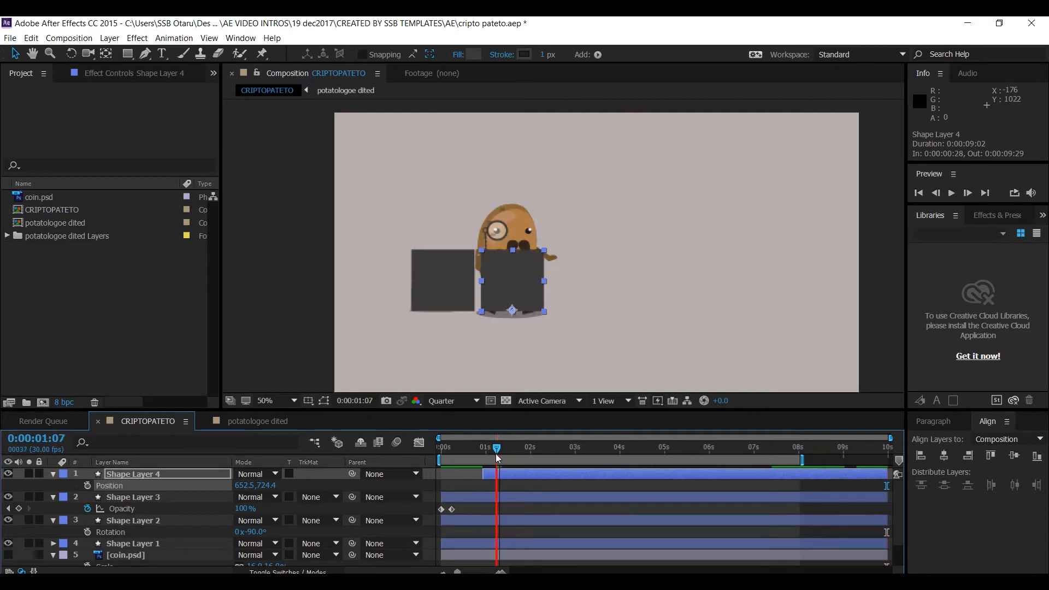
pyautogui.press('u')
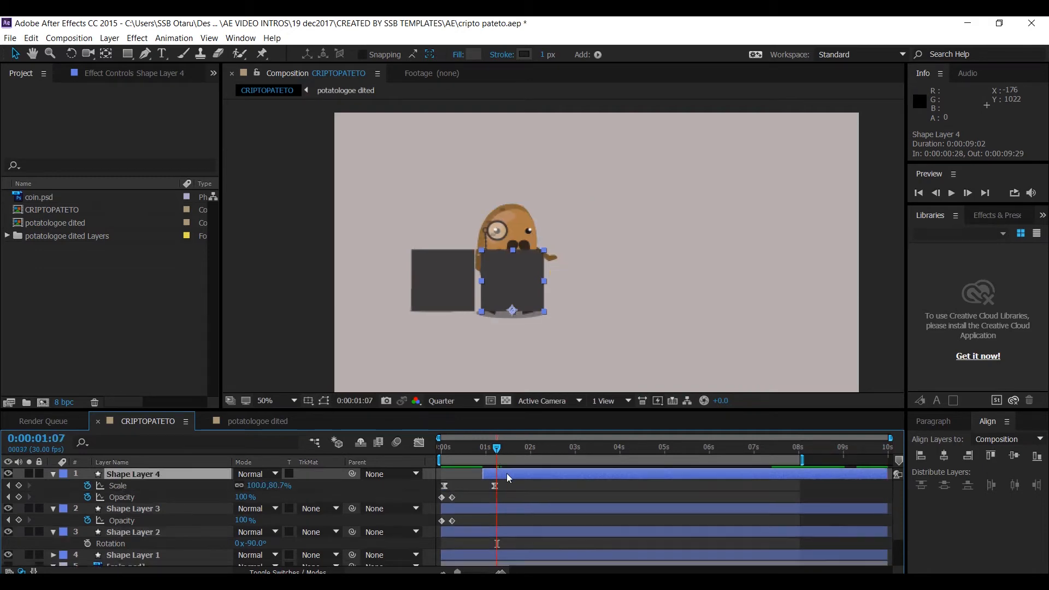
pyautogui.moveTo(490, 487); pyautogui.dragTo(438, 503)
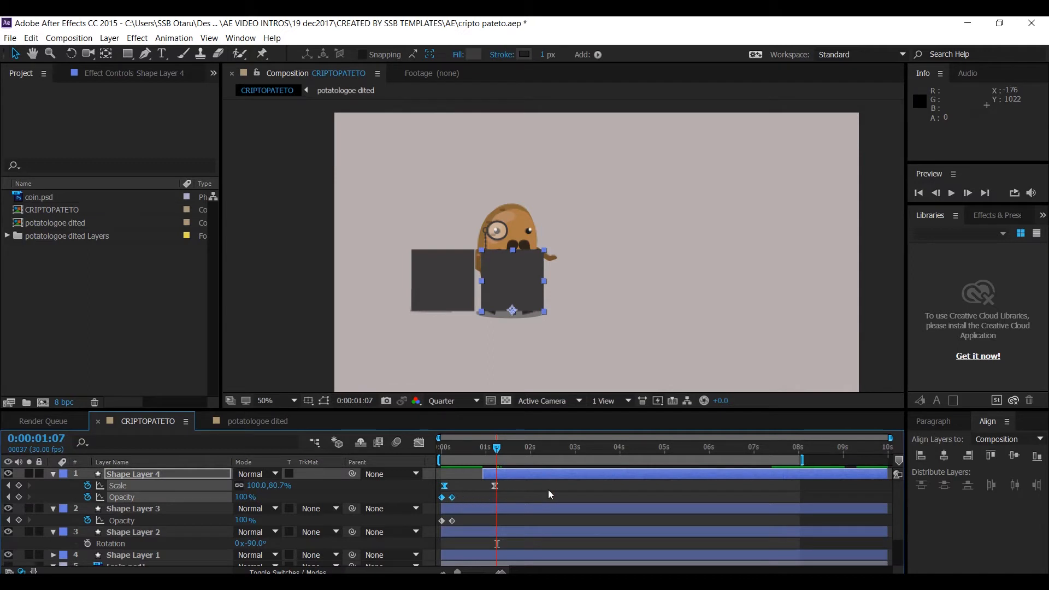
pyautogui.click(517, 479)
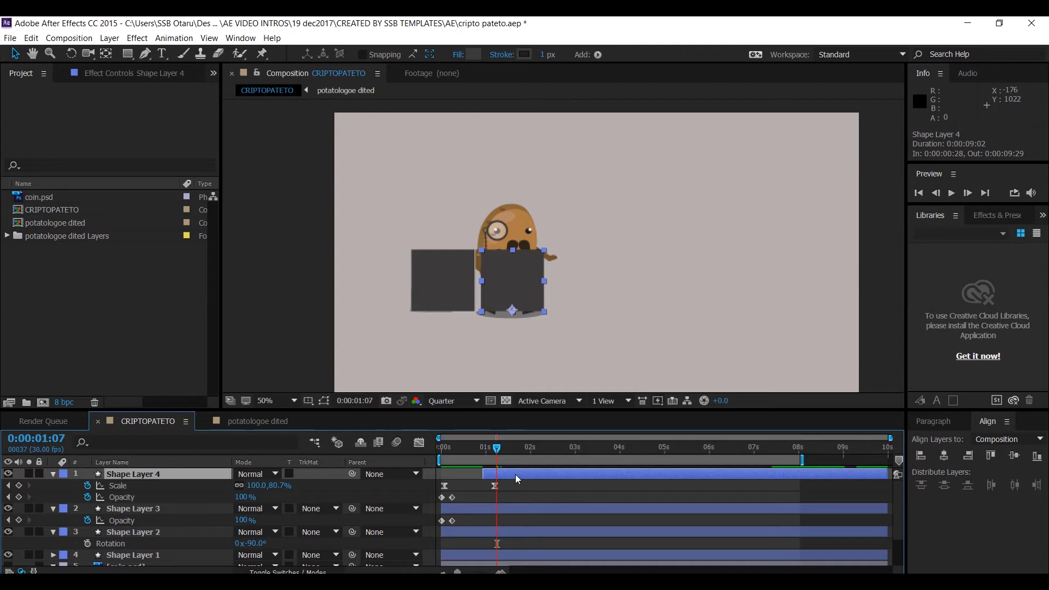
pyautogui.moveTo(520, 484); pyautogui.dragTo(438, 500)
pyautogui.moveTo(495, 484); pyautogui.dragTo(539, 489)
pyautogui.click(556, 488)
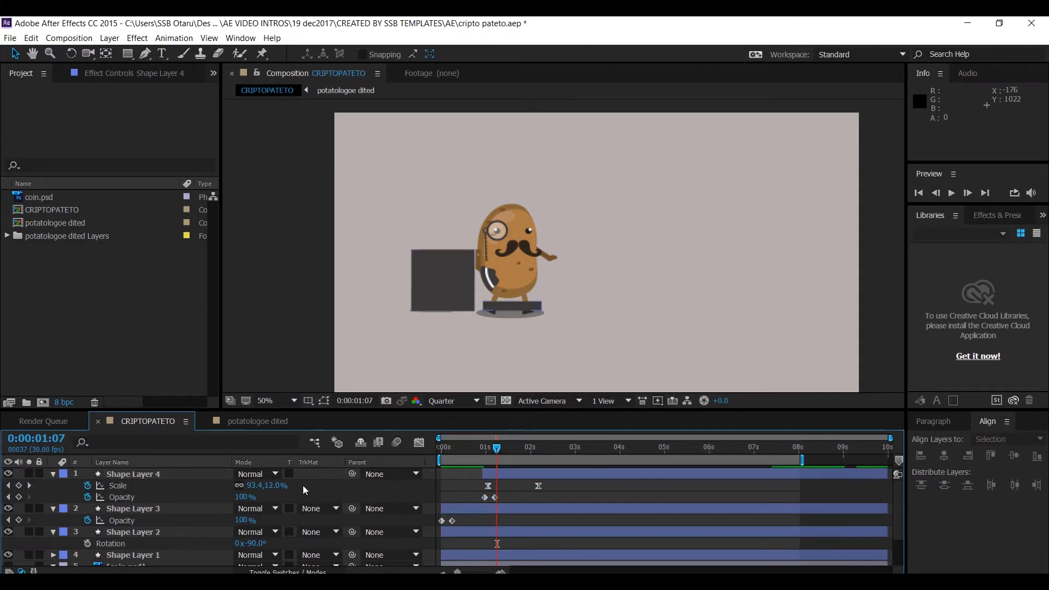
# - Stretch the duplicate rectangle vertically to about 144% at its last Scale keyframe, 0:00:02:05
pyautogui.click(30, 486)
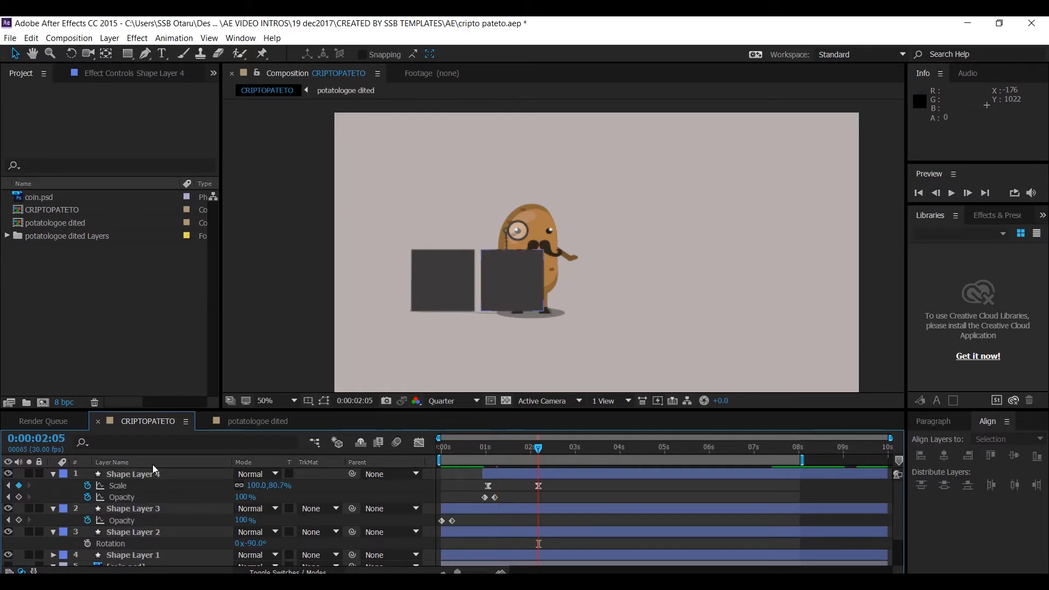
pyautogui.click(529, 475)
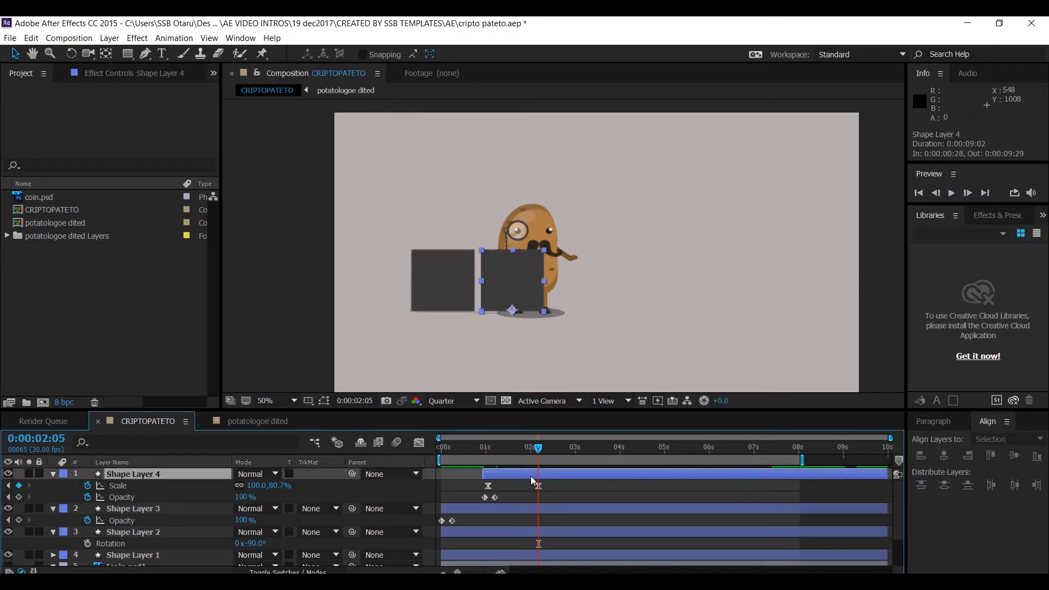
pyautogui.moveTo(515, 252); pyautogui.dragTo(528, 206)
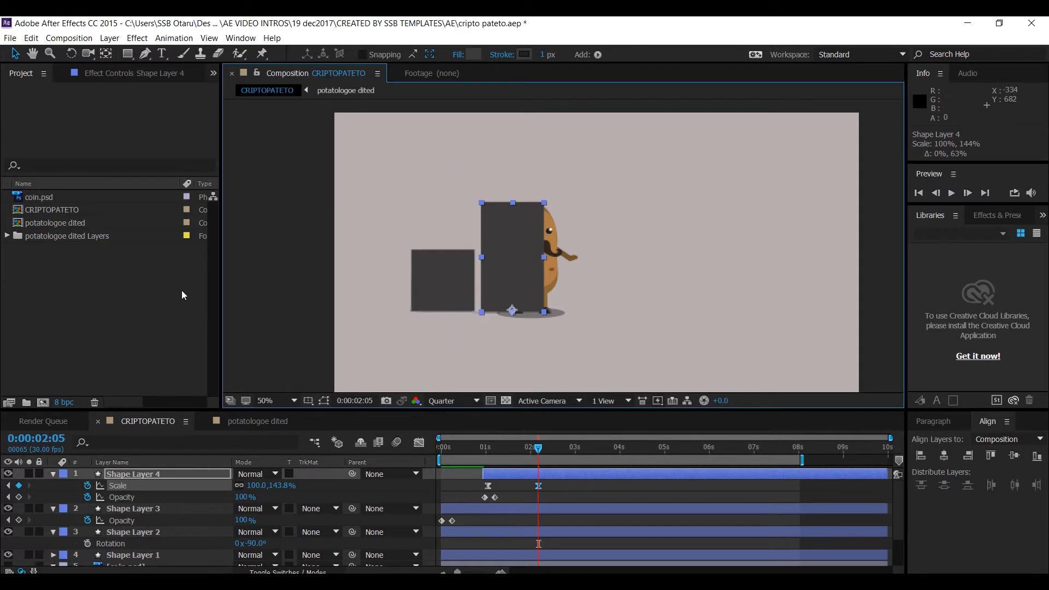
# - Duplicate the tall rectangle layer and slide the copy to start at 0:00:02:11
pyautogui.click(512, 480)
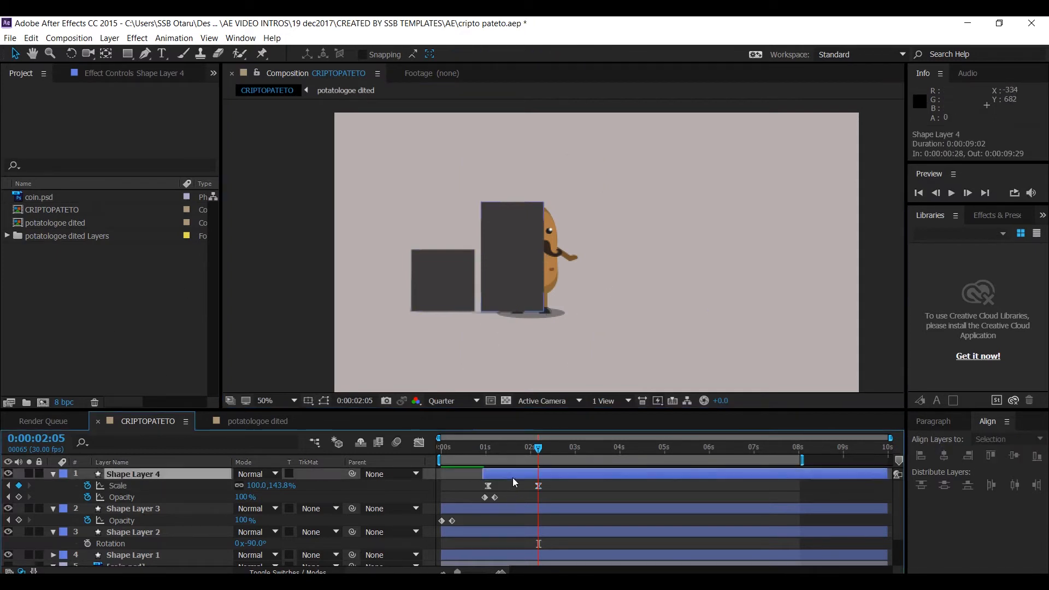
pyautogui.hotkey('ctrl', 'd')
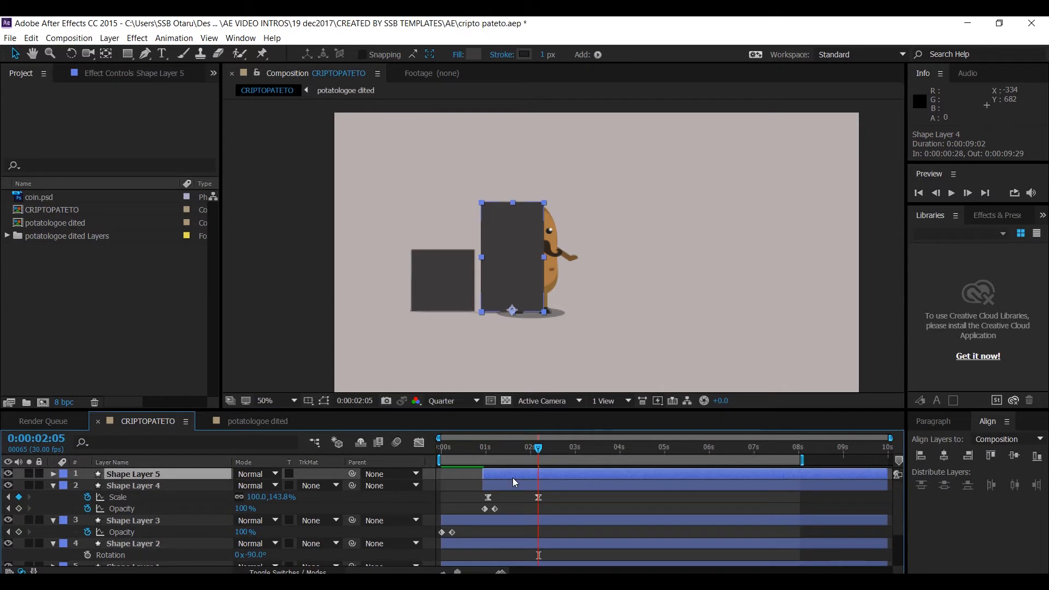
pyautogui.moveTo(533, 474); pyautogui.dragTo(597, 477)
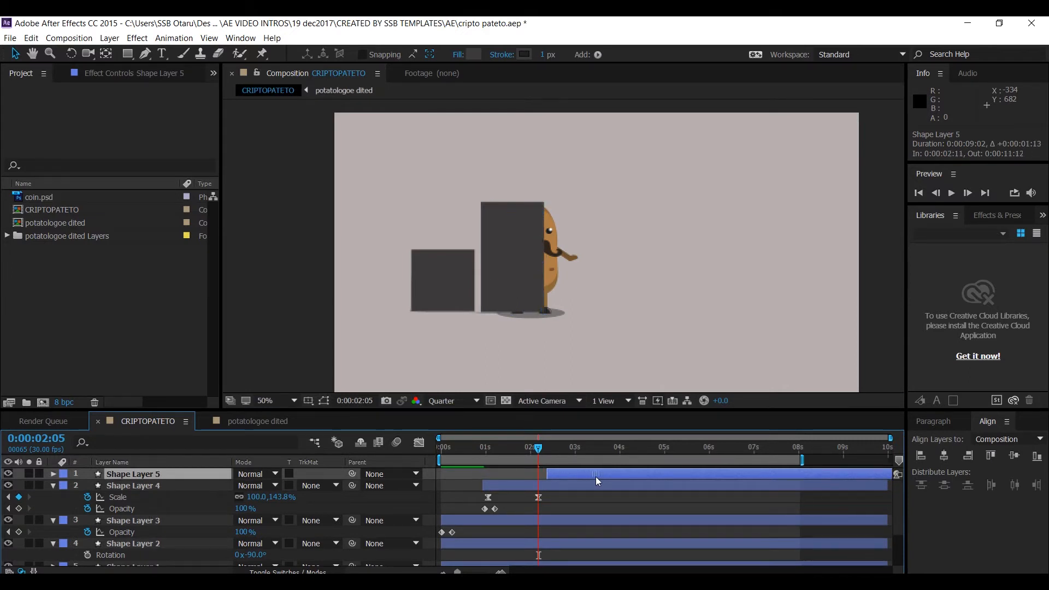
# - Move the new copy to the right of the tall rectangle, to position 890.5,724.4
pyautogui.moveTo(541, 449); pyautogui.dragTo(575, 458)
pyautogui.click(584, 475)
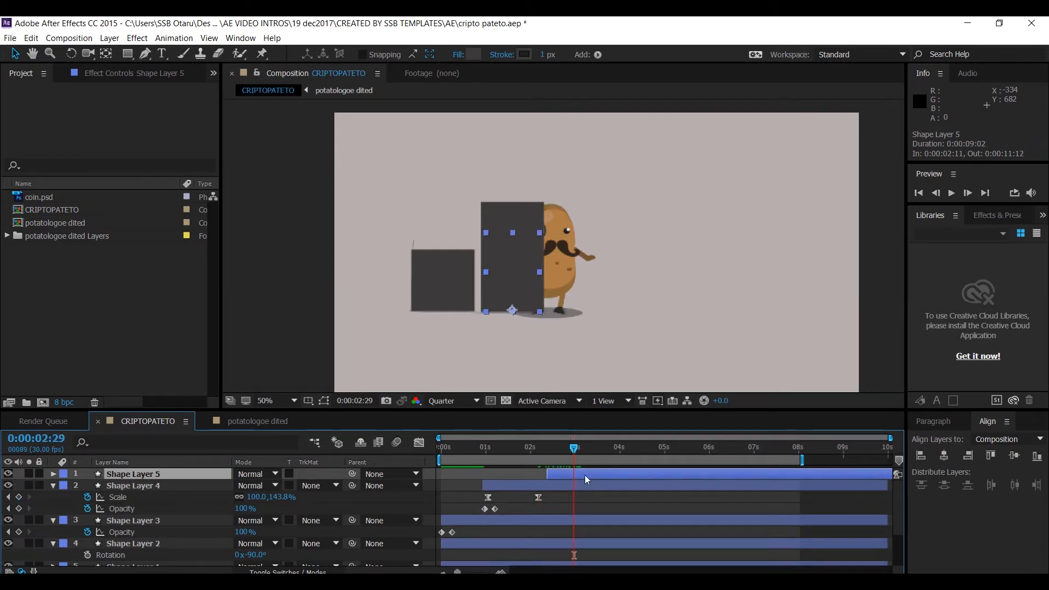
pyautogui.press('p')
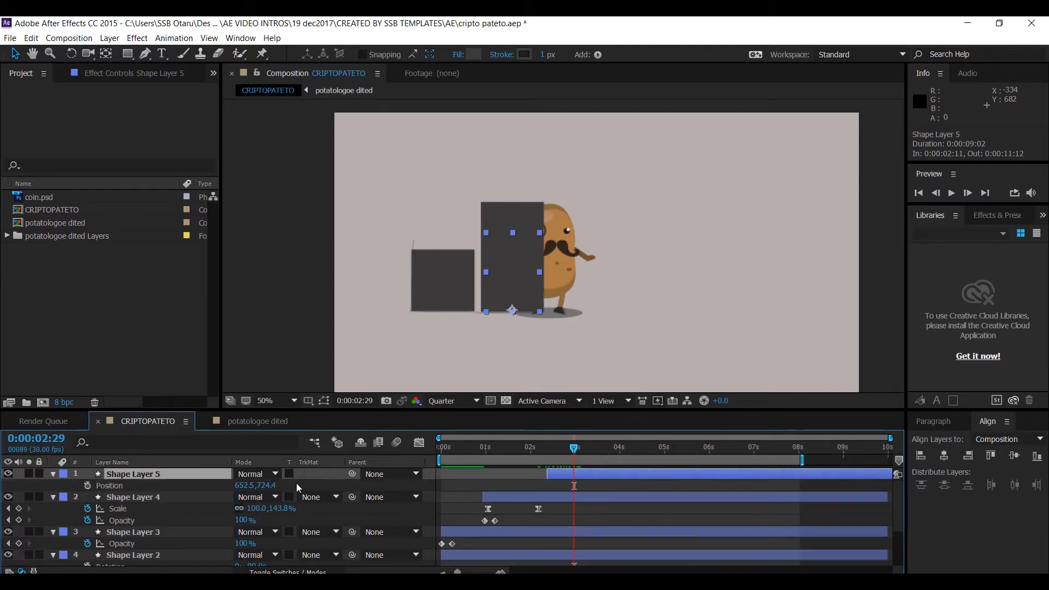
pyautogui.moveTo(243, 490); pyautogui.dragTo(422, 505)
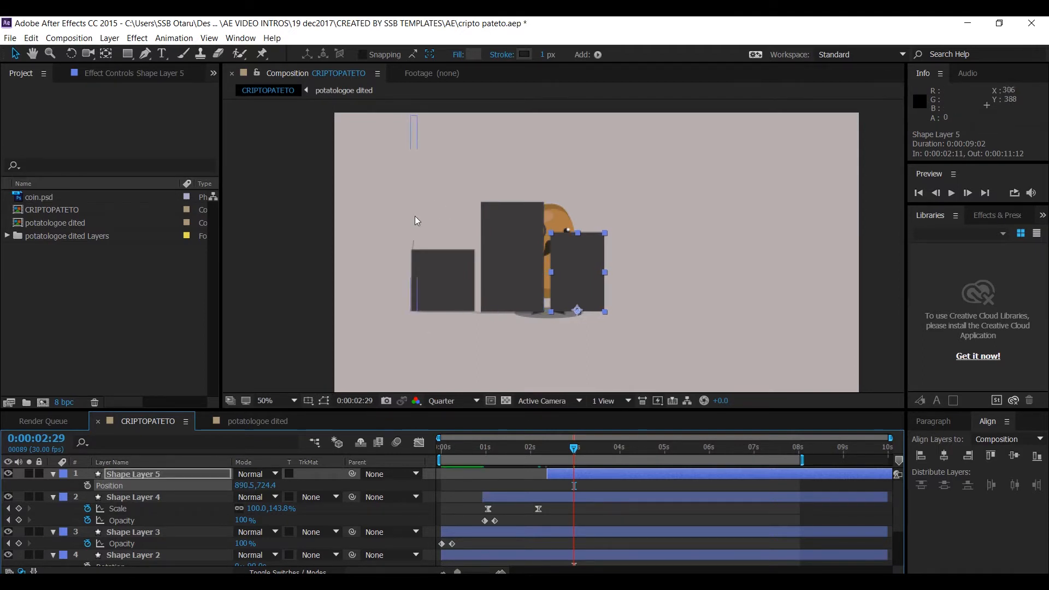
# - Stretch the copy vertically to about 188% at its last Scale keyframe, 0:00:03:18
pyautogui.click(589, 477)
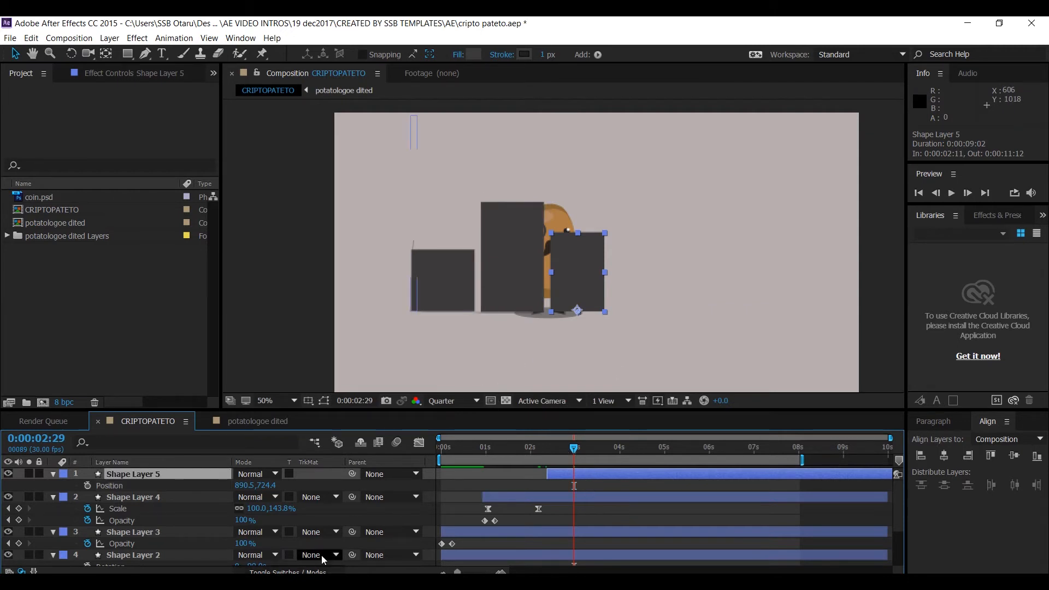
pyautogui.hotkey('ctrl', 'v')
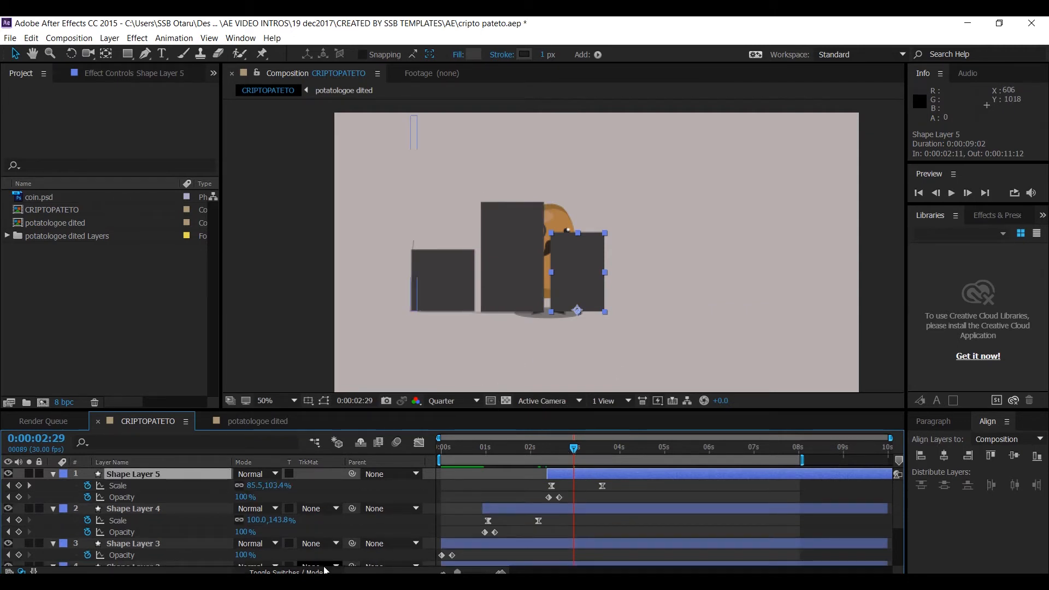
pyautogui.click(604, 448)
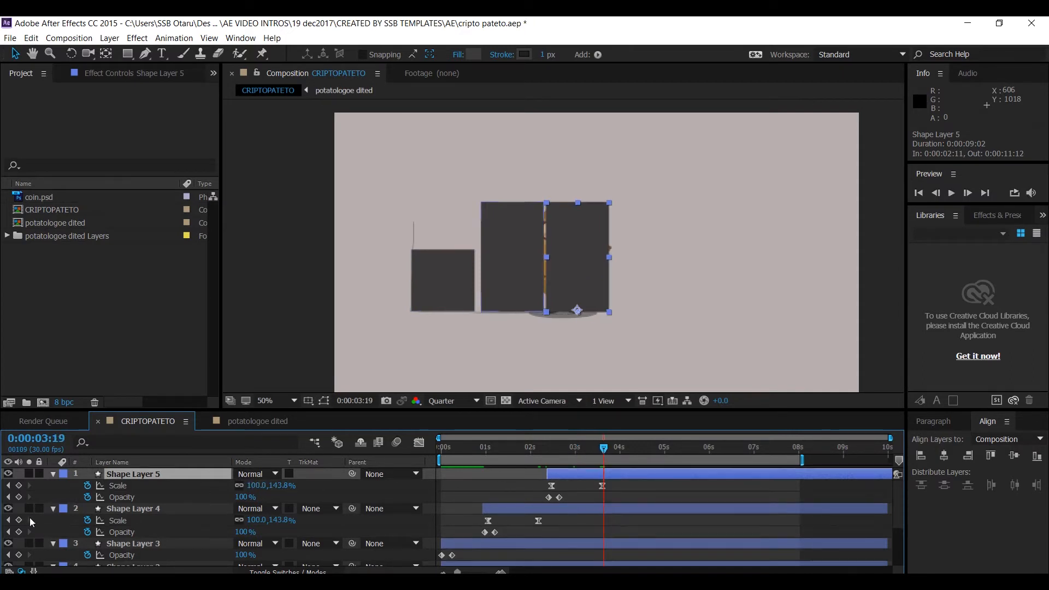
pyautogui.click(9, 497)
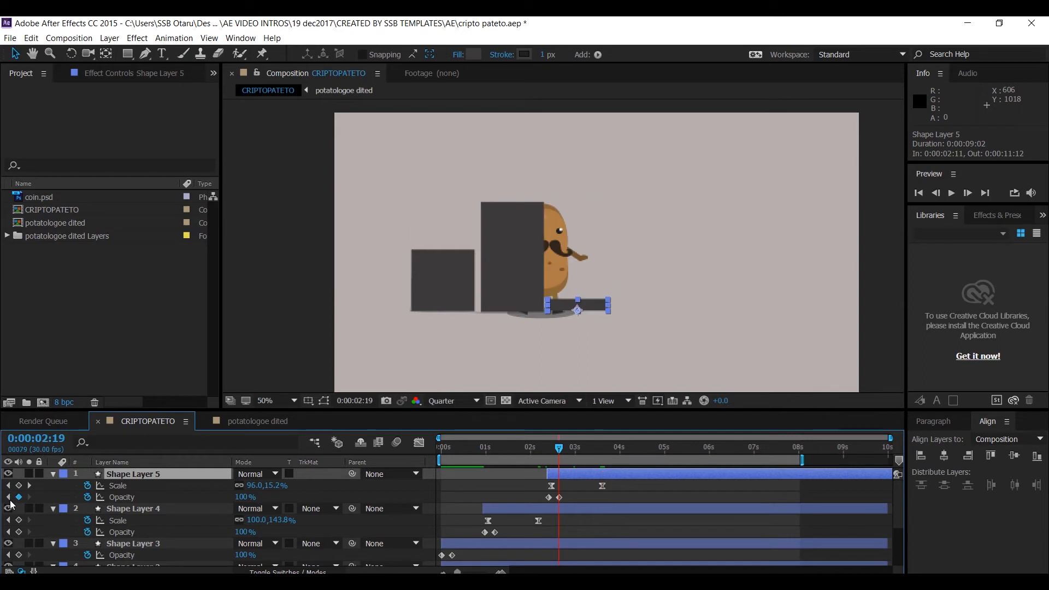
pyautogui.click(29, 485)
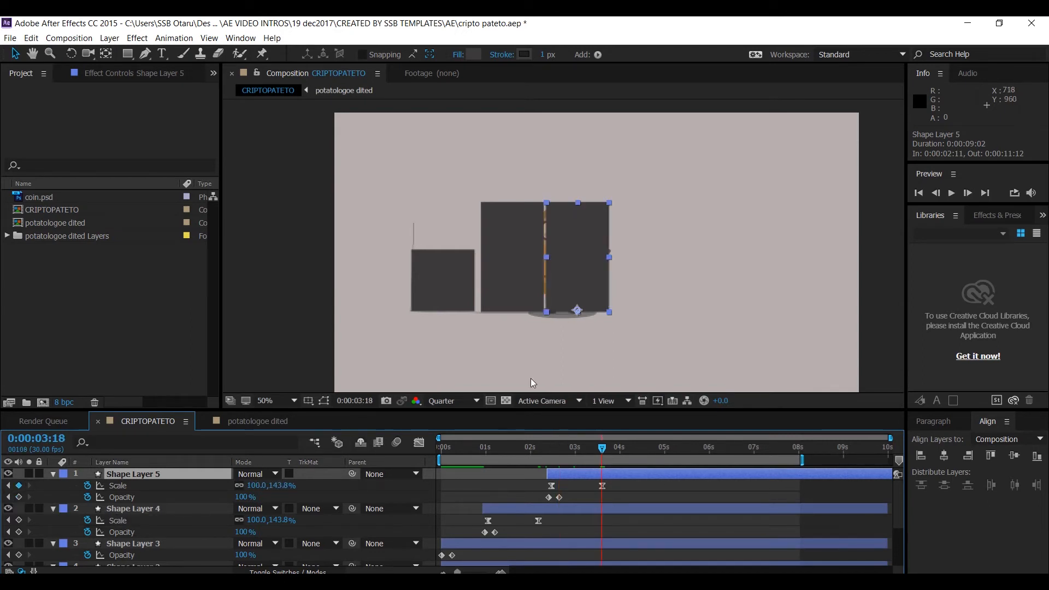
pyautogui.moveTo(578, 203); pyautogui.dragTo(595, 172)
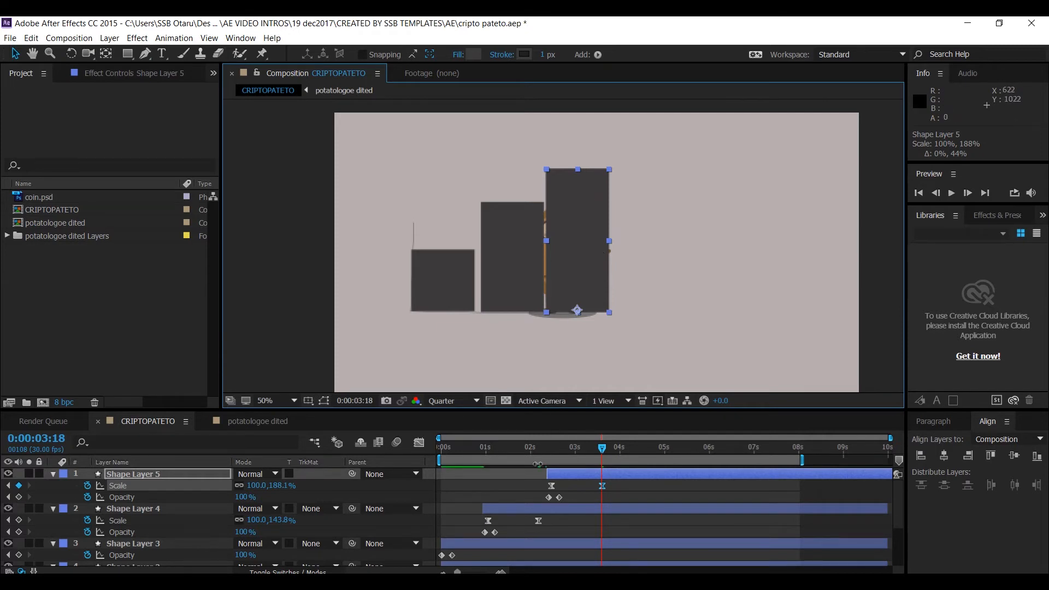
# - Nudge the copy's position to 905.5,724.4
pyautogui.click(580, 474)
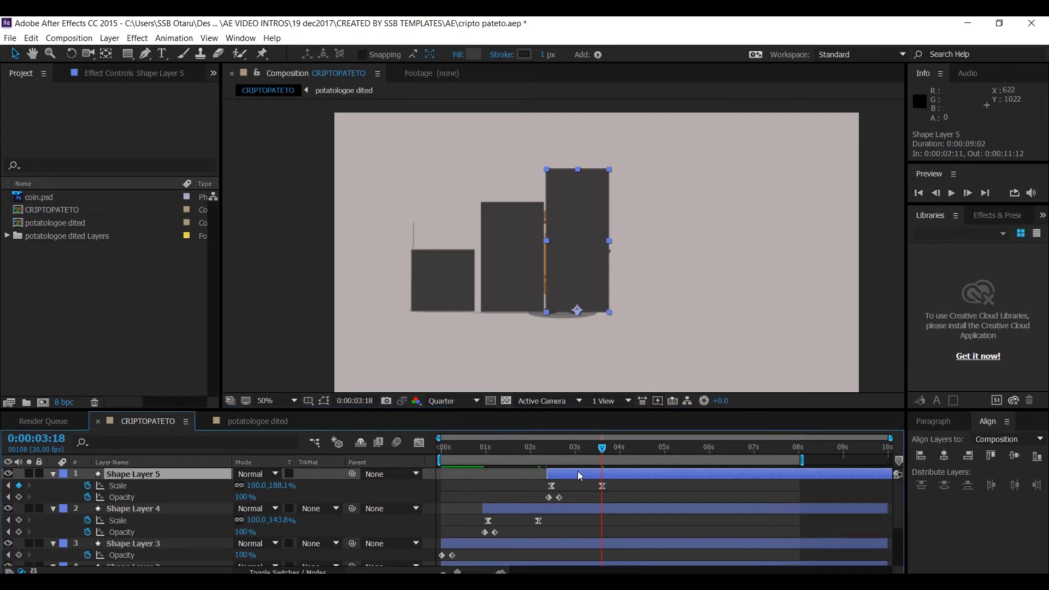
pyautogui.press('p')
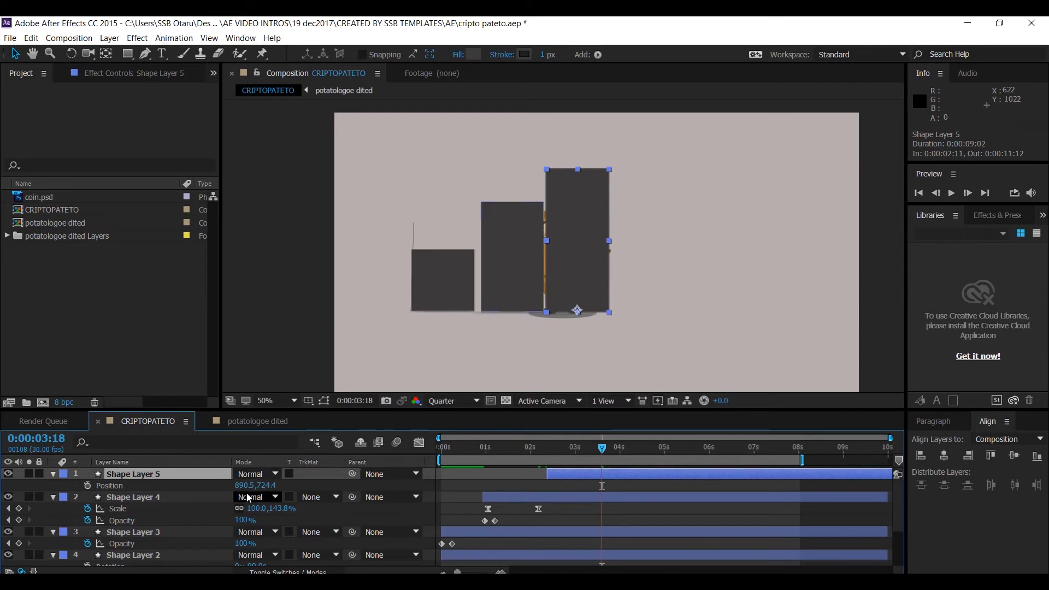
pyautogui.moveTo(241, 486); pyautogui.dragTo(249, 485)
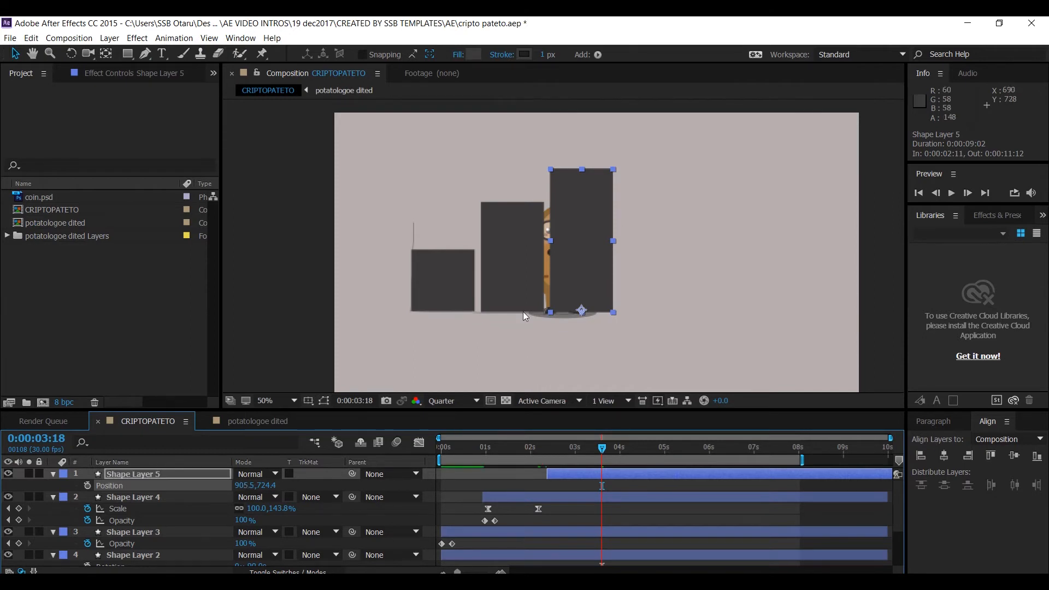
# - Duplicate Shape Layer 5 and slide the copy to start at 0:00:03:27
pyautogui.click(578, 474)
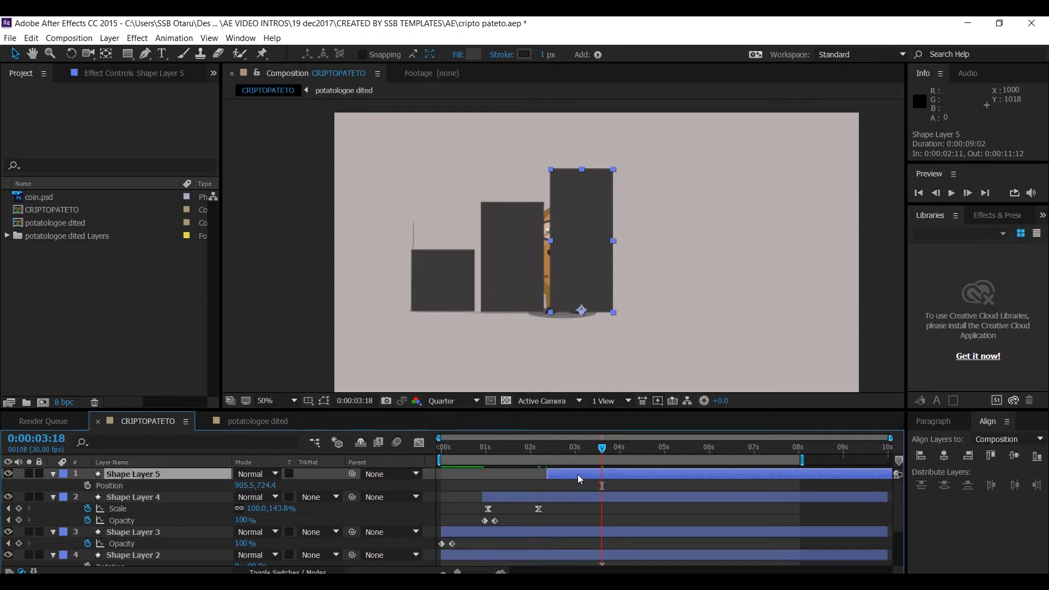
pyautogui.hotkey('ctrl', 'd')
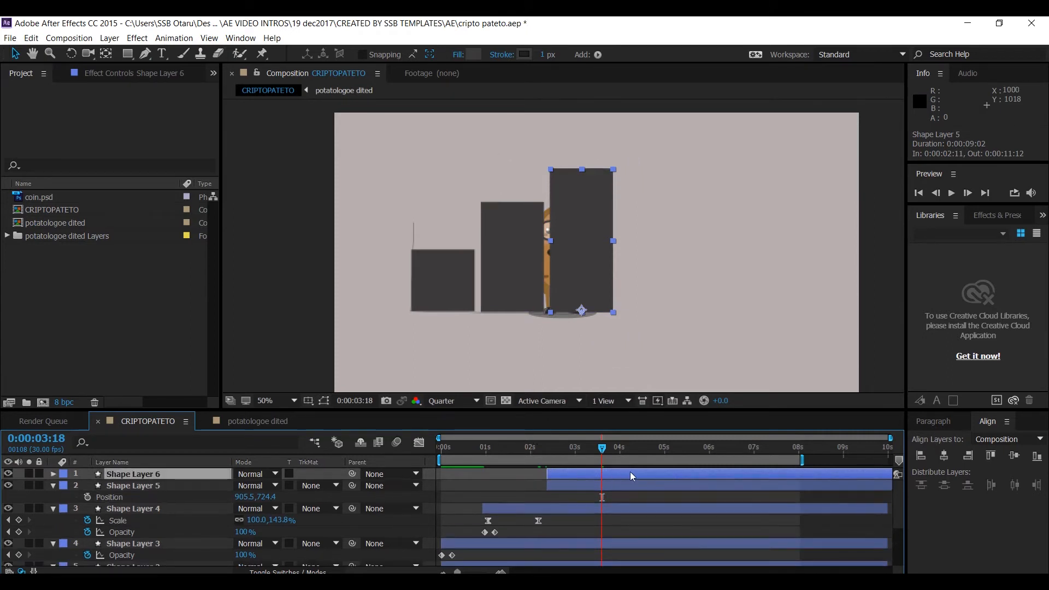
pyautogui.moveTo(631, 475); pyautogui.dragTo(697, 483)
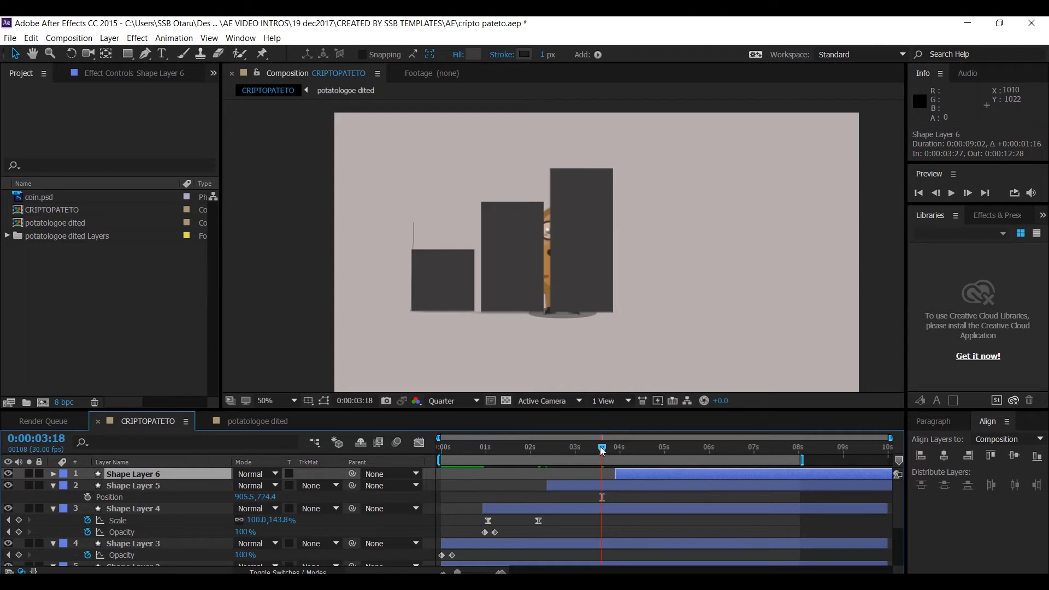
# - Move the Shape Layer 6 copy further right, to position 1151.5,724.4
pyautogui.moveTo(600, 449); pyautogui.dragTo(660, 454)
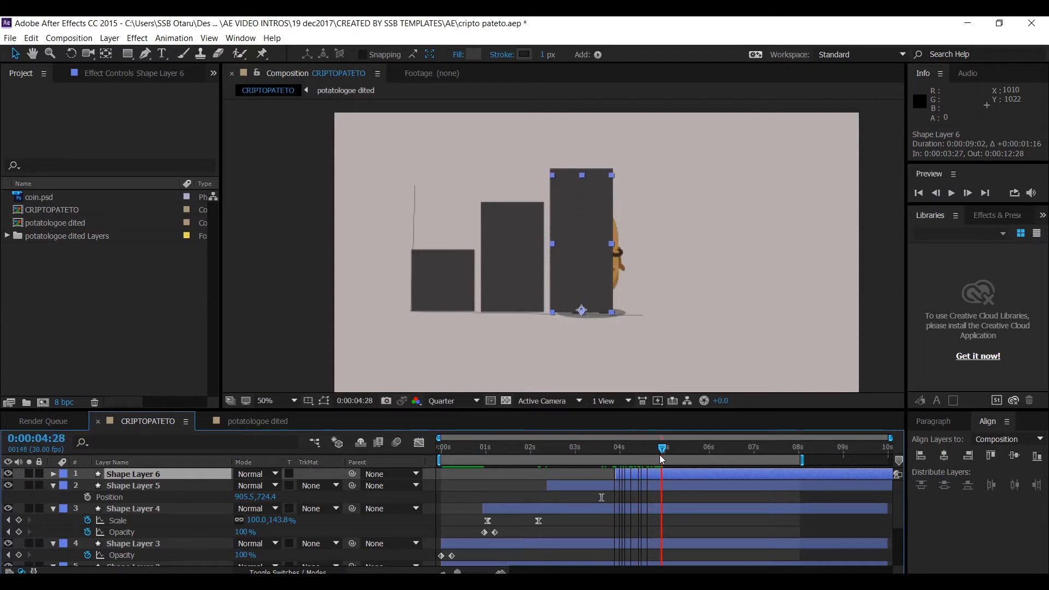
pyautogui.click(646, 473)
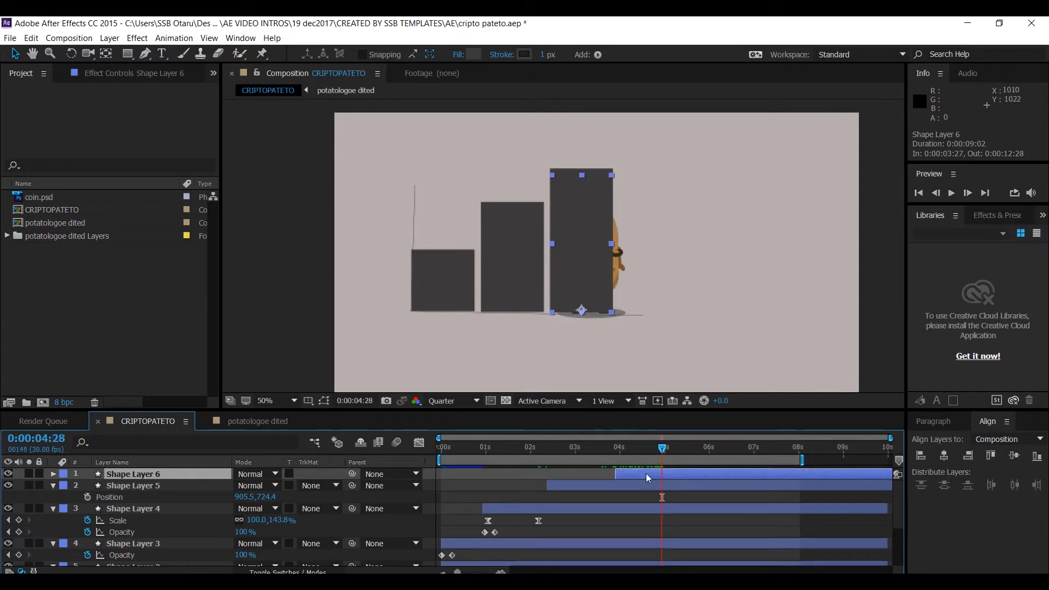
pyautogui.press('p')
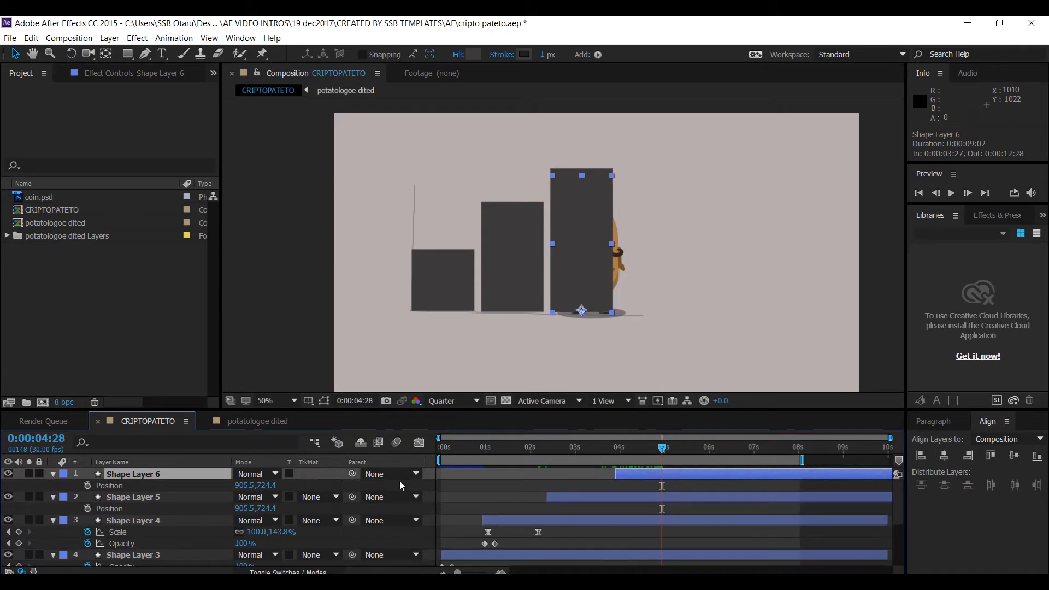
pyautogui.moveTo(248, 486); pyautogui.dragTo(437, 520)
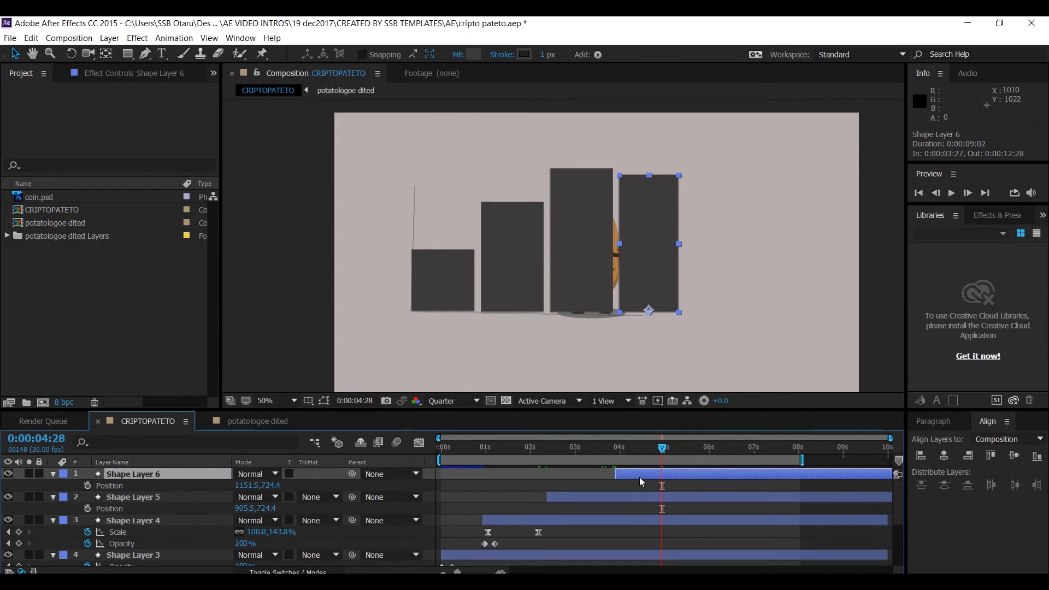
# - Shrink Shape Layer 6 vertically to about 142% at its last Scale keyframe, 0:00:05:04
pyautogui.press('u')
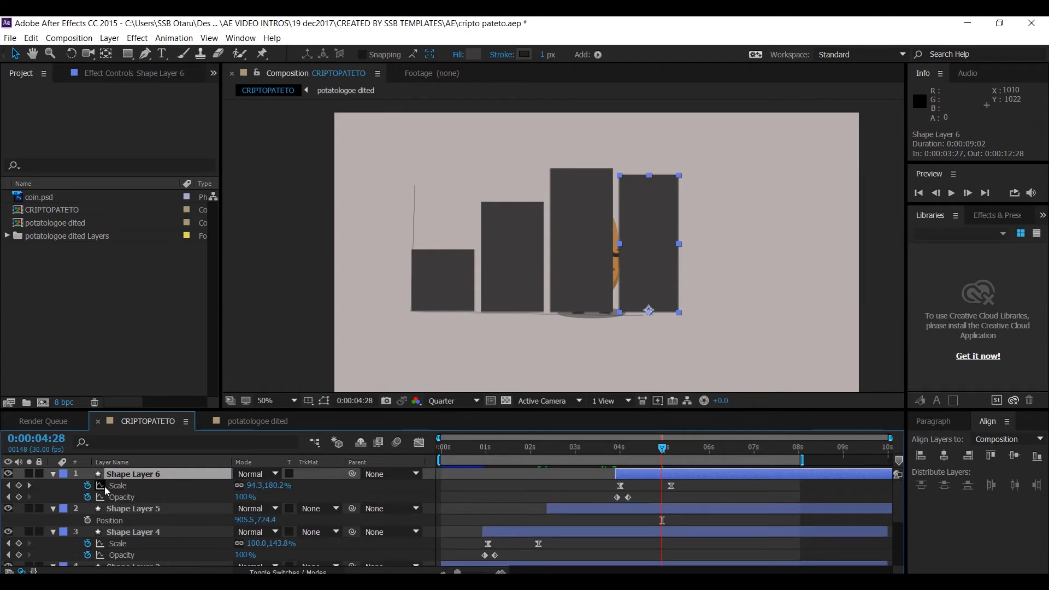
pyautogui.click(30, 486)
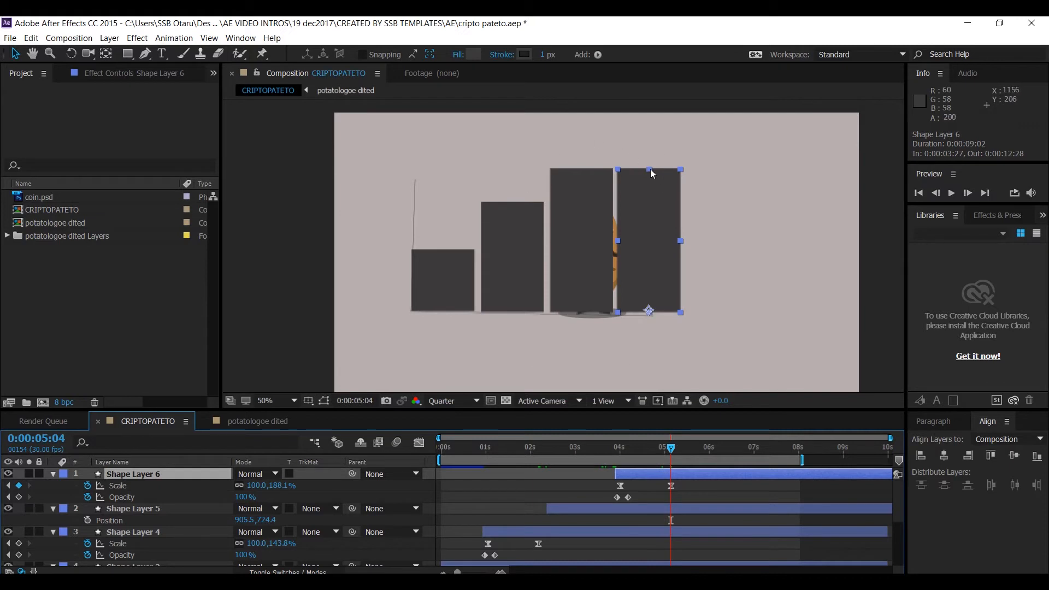
pyautogui.moveTo(652, 173); pyautogui.dragTo(649, 208)
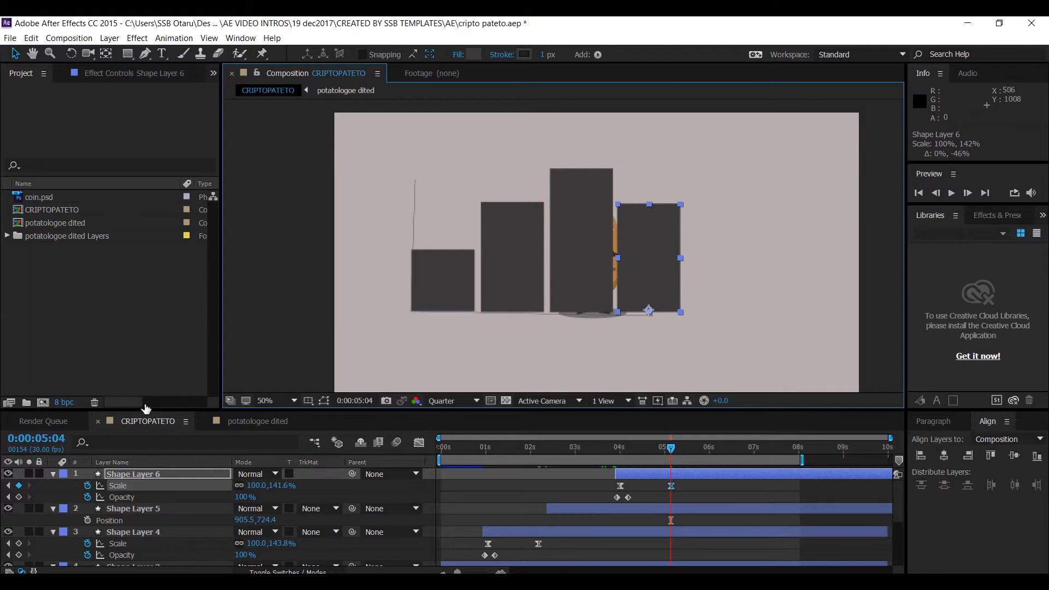
# - Duplicate Shape Layer 6 and move the copy to position 1408.5,724.4 beside it
pyautogui.click(167, 473)
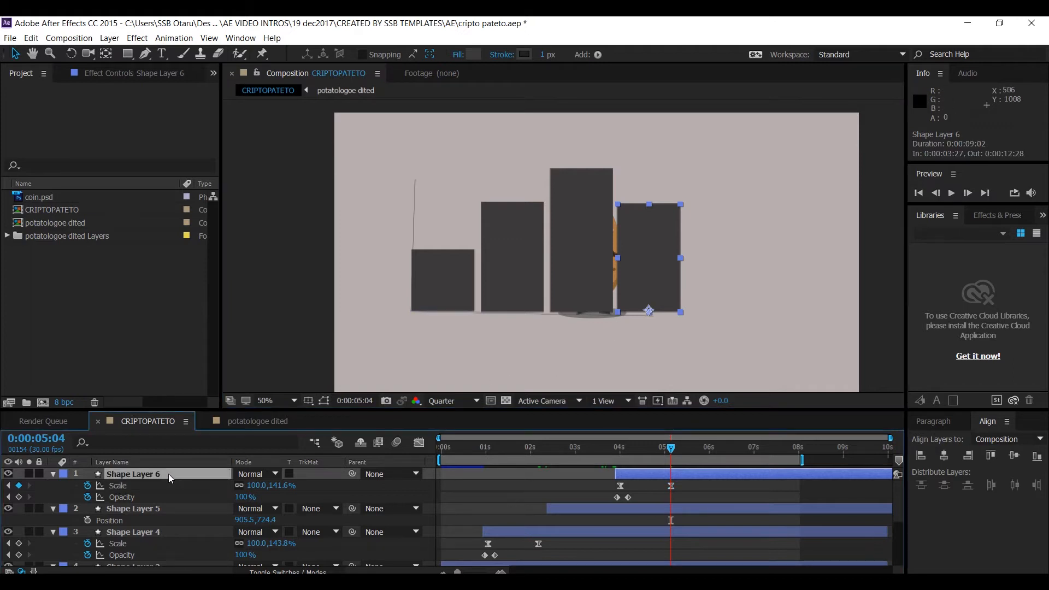
pyautogui.hotkey('ctrl', 'd')
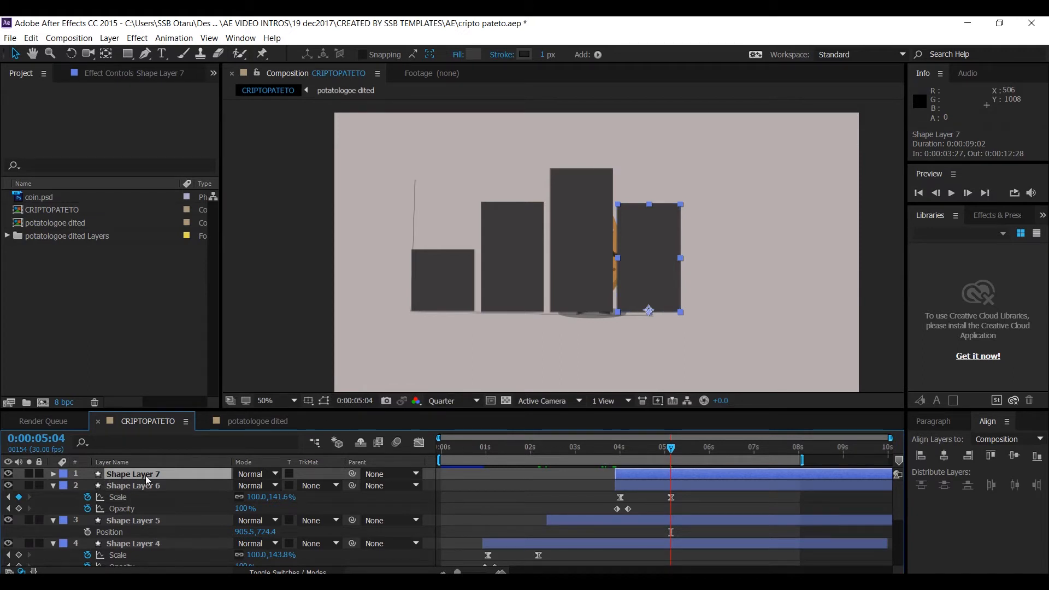
pyautogui.press('p')
pyautogui.moveTo(238, 485); pyautogui.dragTo(436, 508)
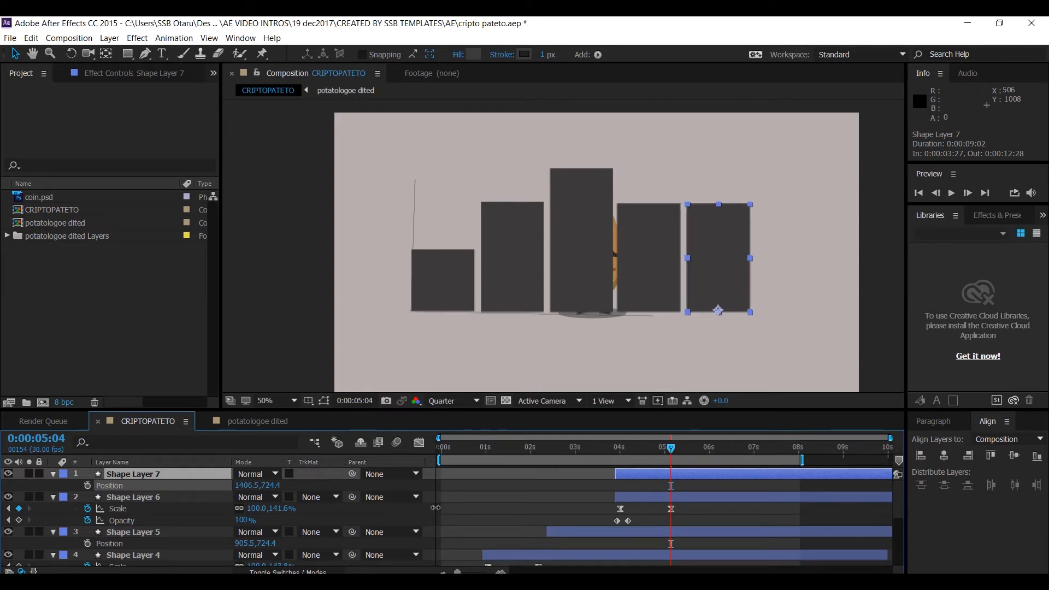
pyautogui.moveTo(436, 507); pyautogui.dragTo(439, 508)
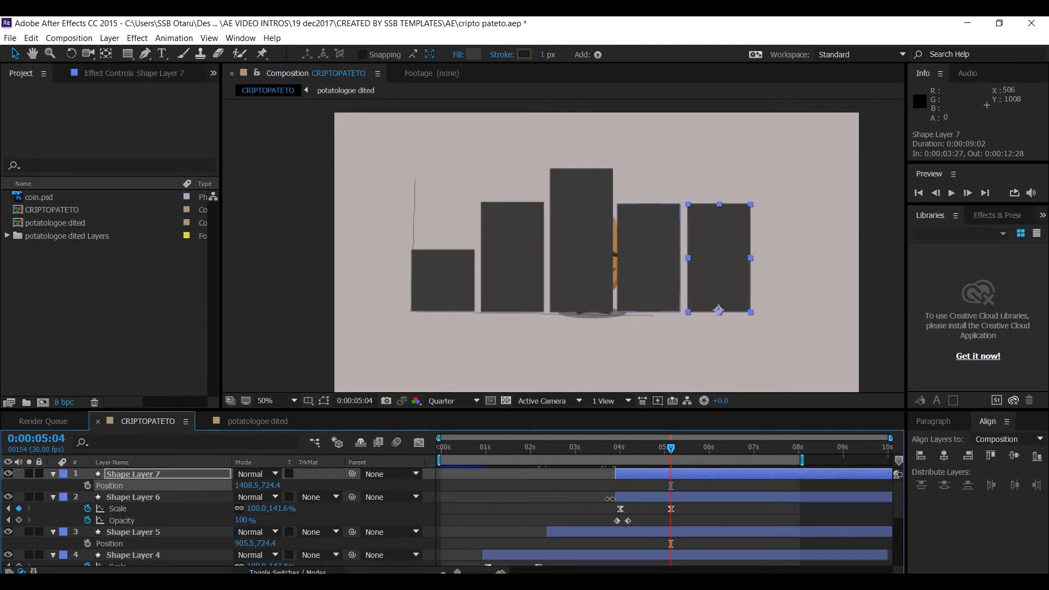
# - Adjust Shape Layer 6's position to 1160.5,724.4
pyautogui.click(636, 499)
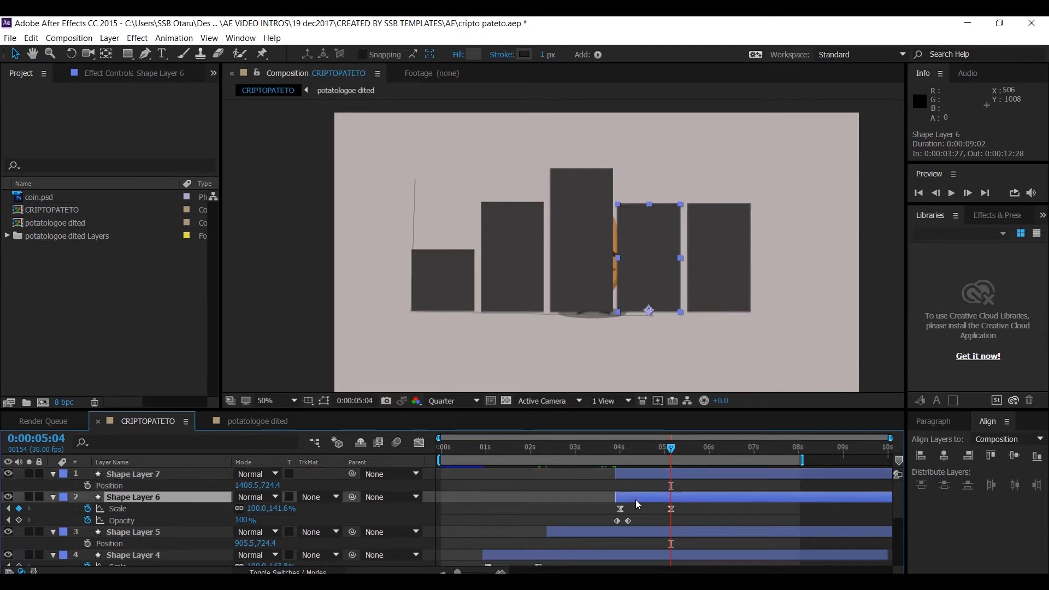
pyautogui.press('p')
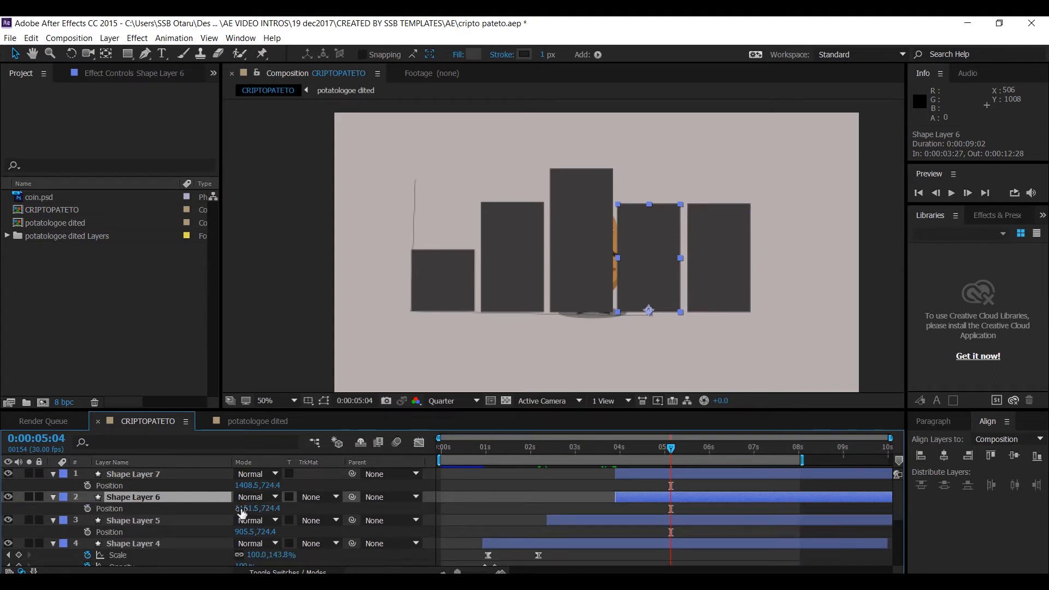
pyautogui.moveTo(242, 508); pyautogui.dragTo(251, 509)
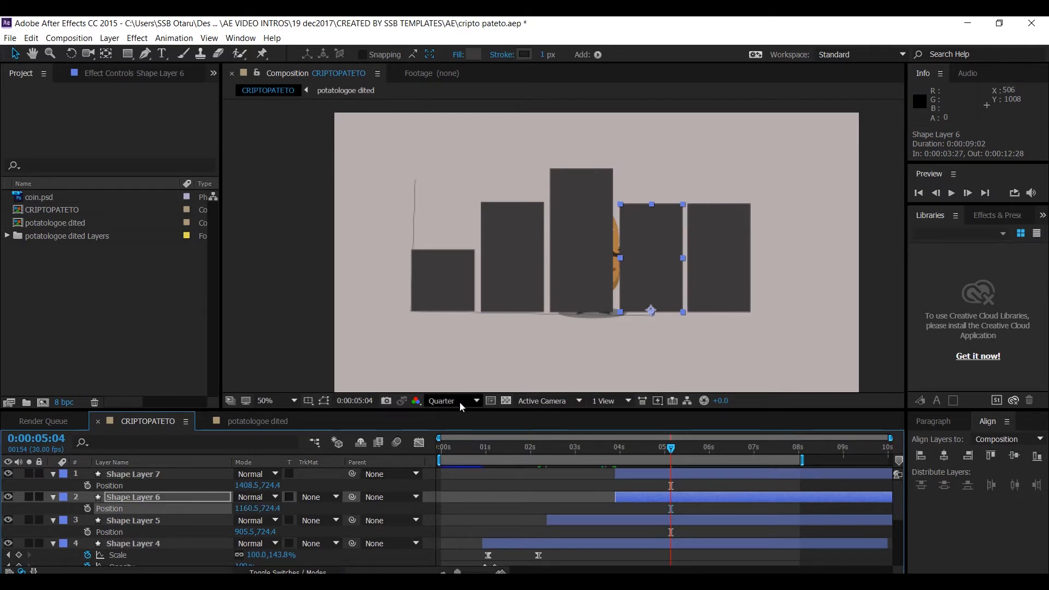
# - Stretch Shape Layer 7 vertically to about 230% Scale with a keyframe at 0:00:05:04
pyautogui.click(654, 473)
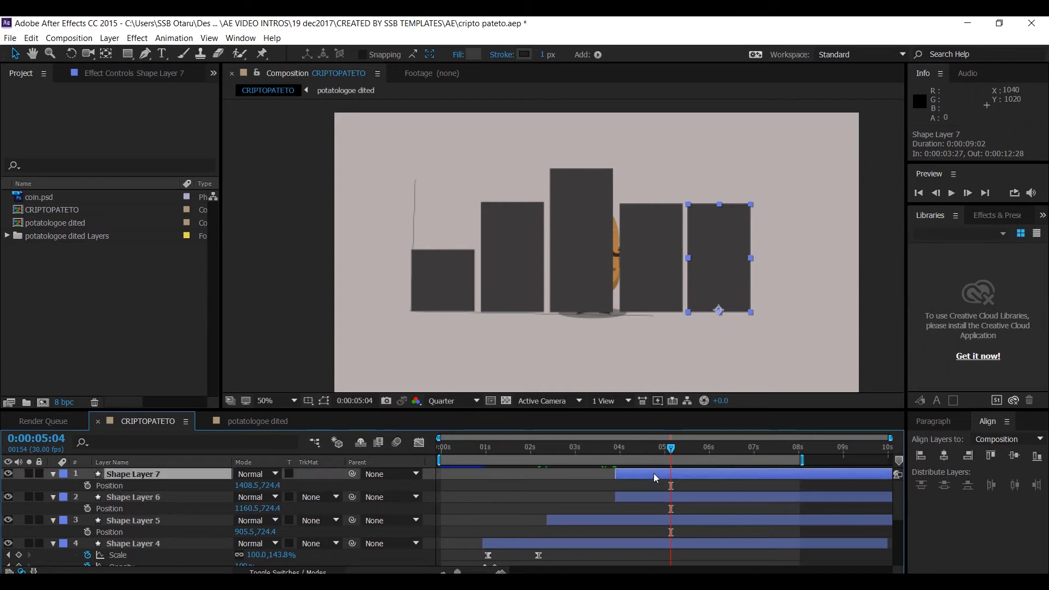
pyautogui.press('s')
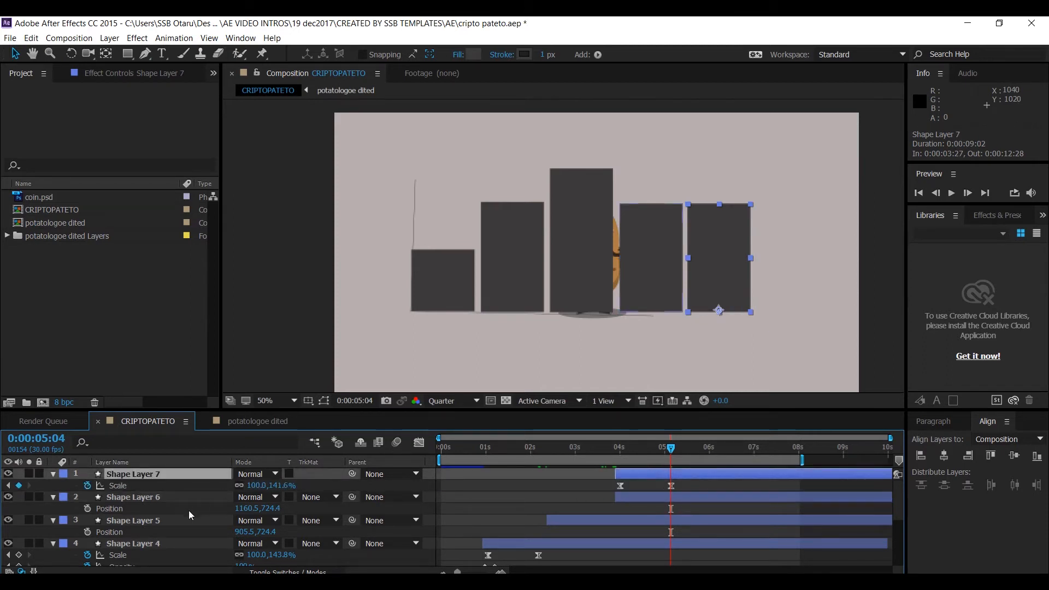
pyautogui.click(9, 486)
pyautogui.click(29, 485)
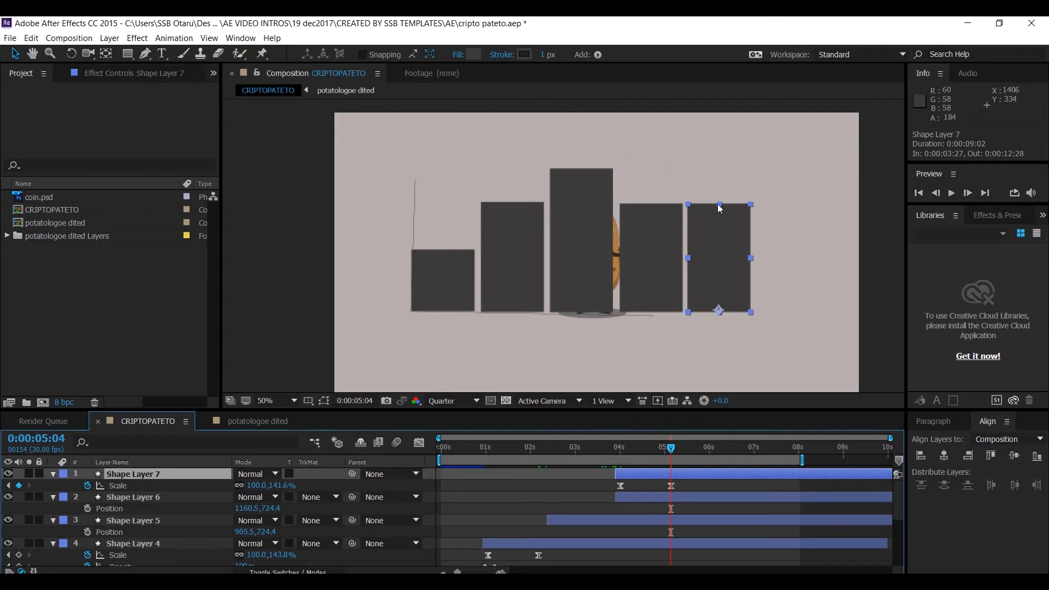
pyautogui.moveTo(722, 210); pyautogui.dragTo(741, 143)
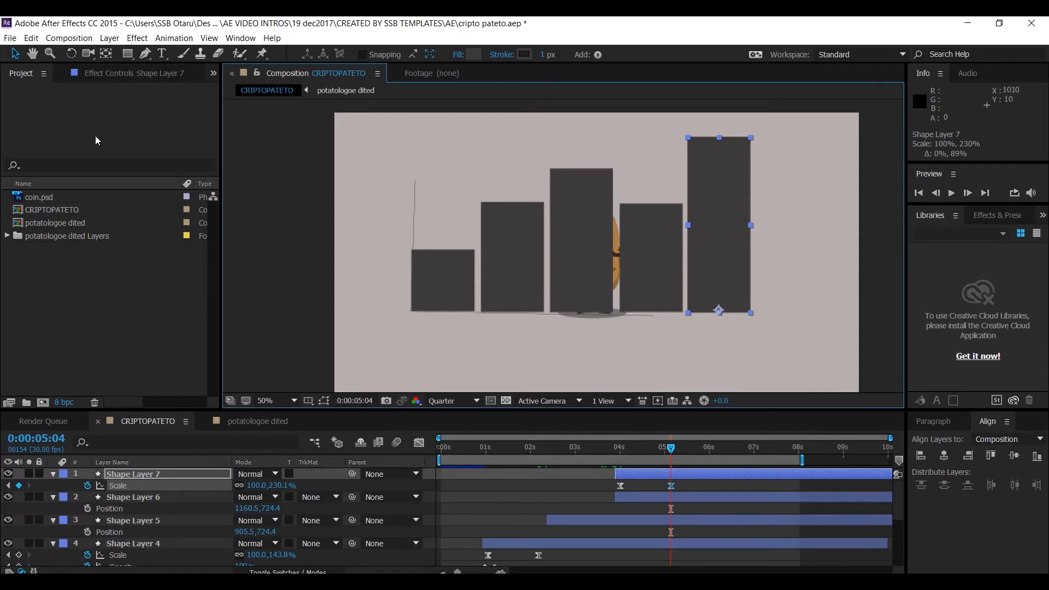
# - Move the potatologoe dited layer to the top of the layer stack
pyautogui.moveTo(461, 458); pyautogui.dragTo(452, 454)
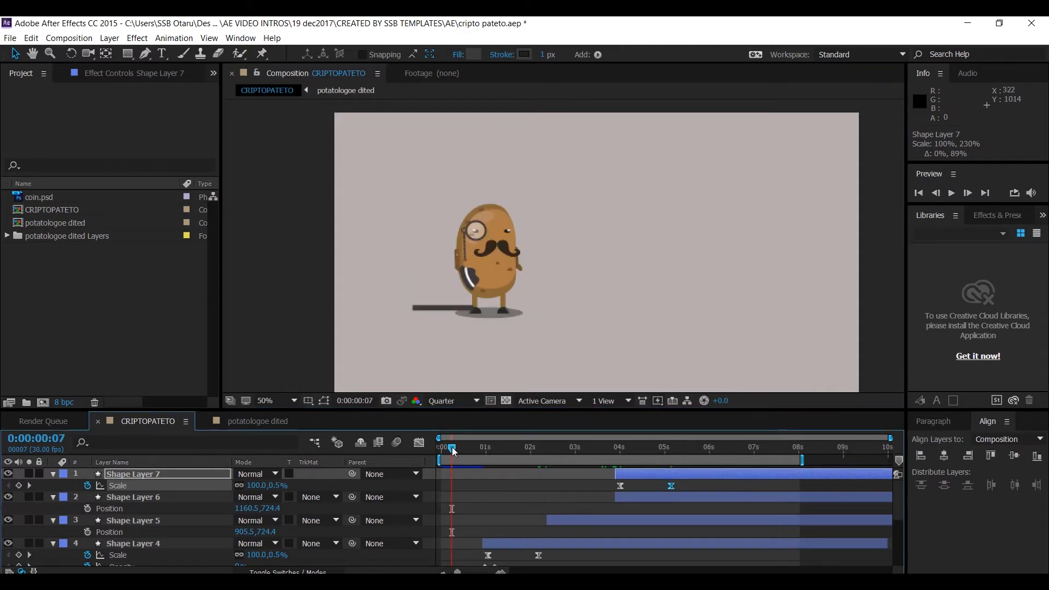
pyautogui.click(119, 478)
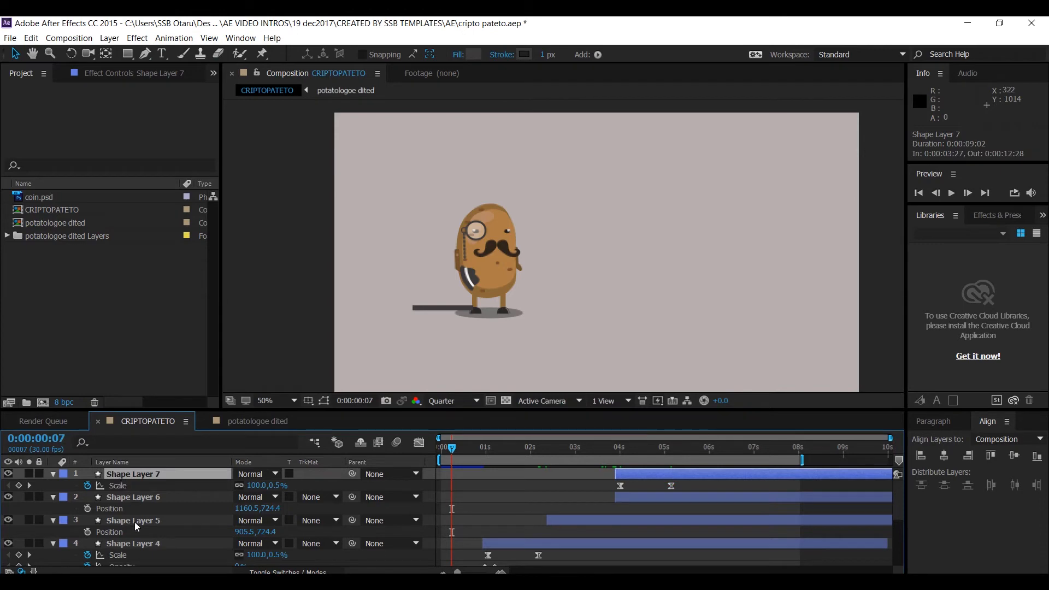
pyautogui.scroll(-5, 135, 522)
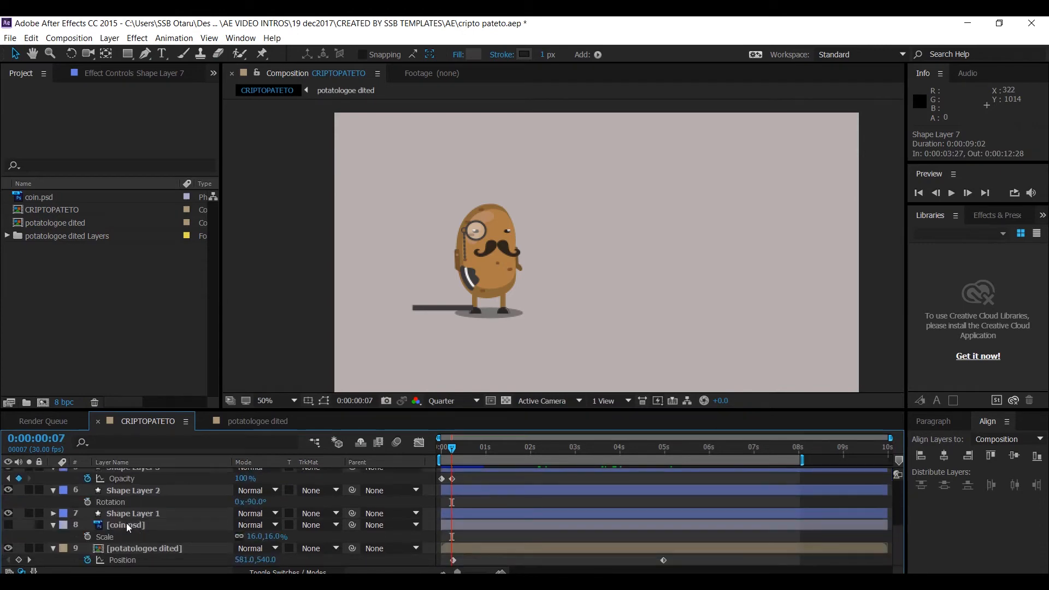
pyautogui.keyDown('shift'); pyautogui.click(123, 528); pyautogui.keyUp('shift')
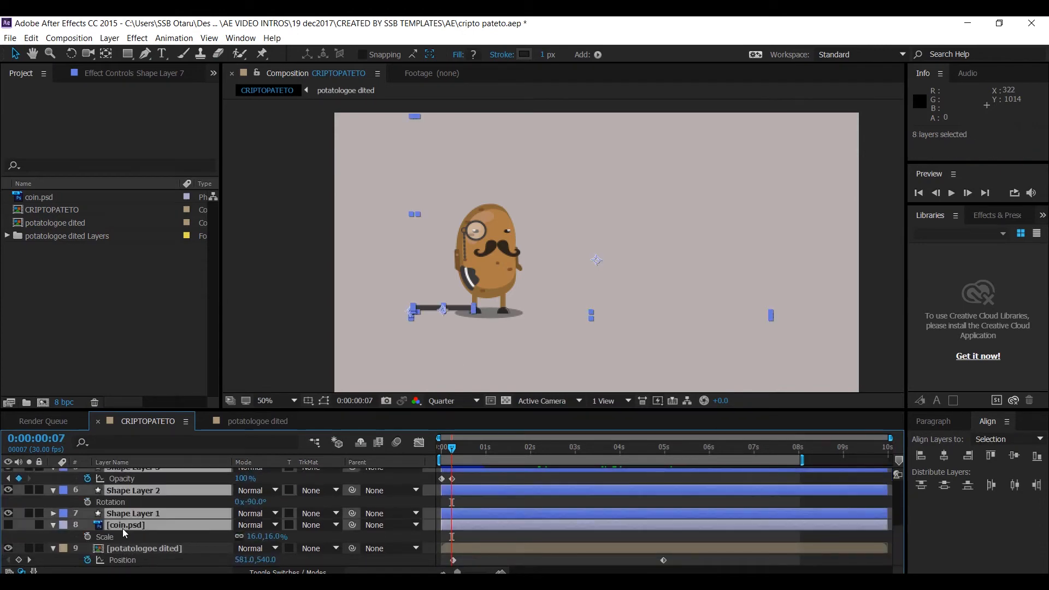
pyautogui.press('u')
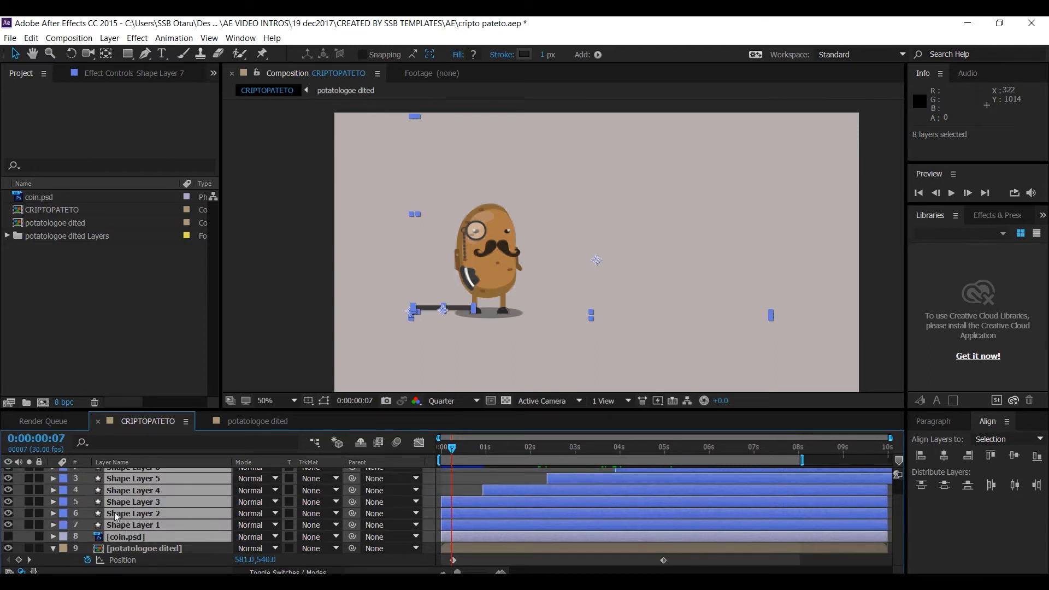
pyautogui.click(126, 548)
pyautogui.moveTo(126, 550); pyautogui.dragTo(122, 479)
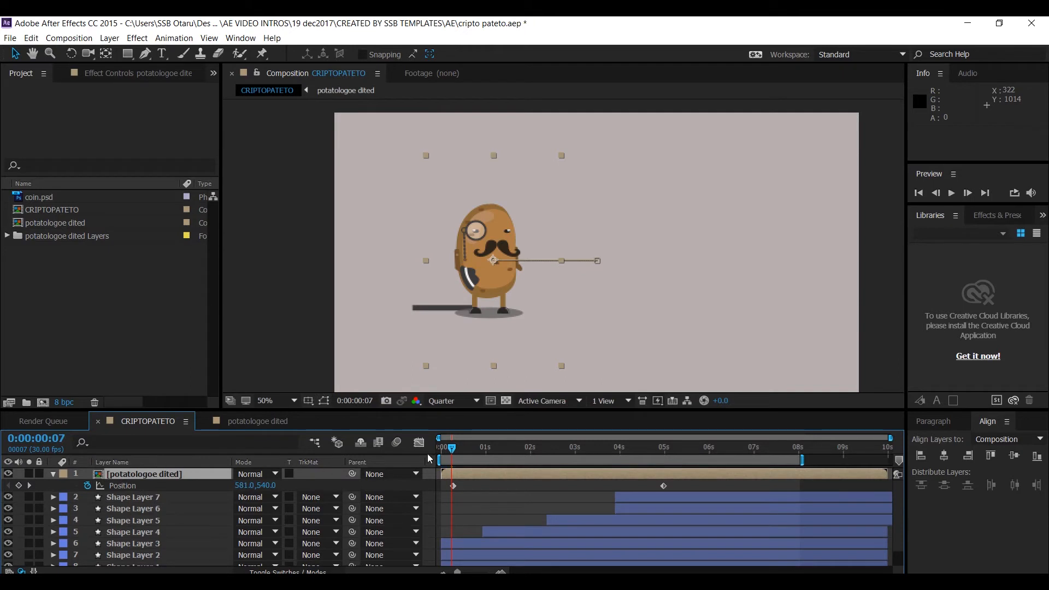
# - Preview the composition animation from the start
pyautogui.moveTo(452, 449); pyautogui.dragTo(442, 449)
pyautogui.press('space')
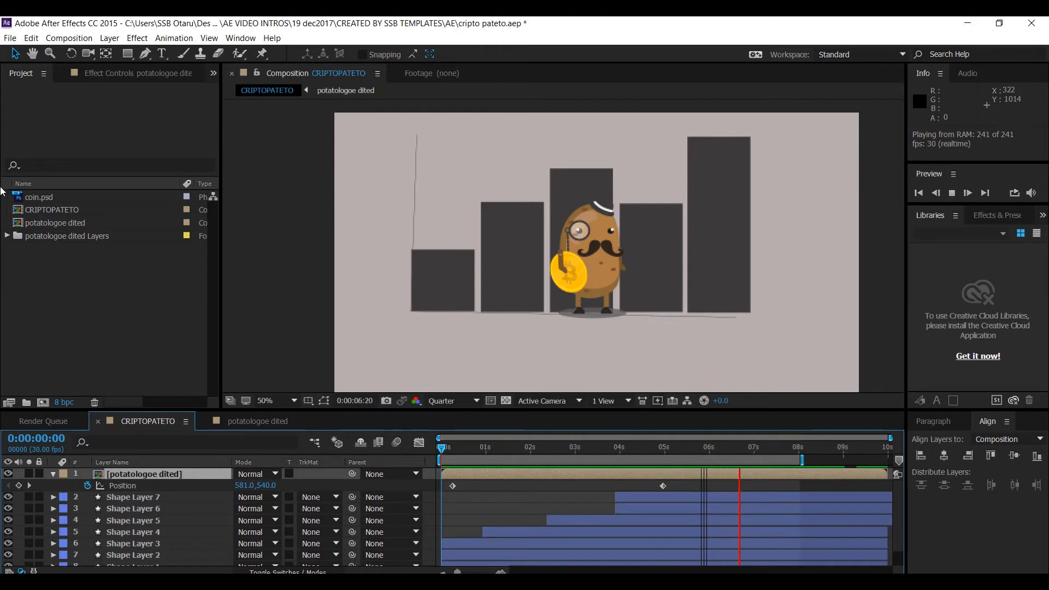
pyautogui.press('space')
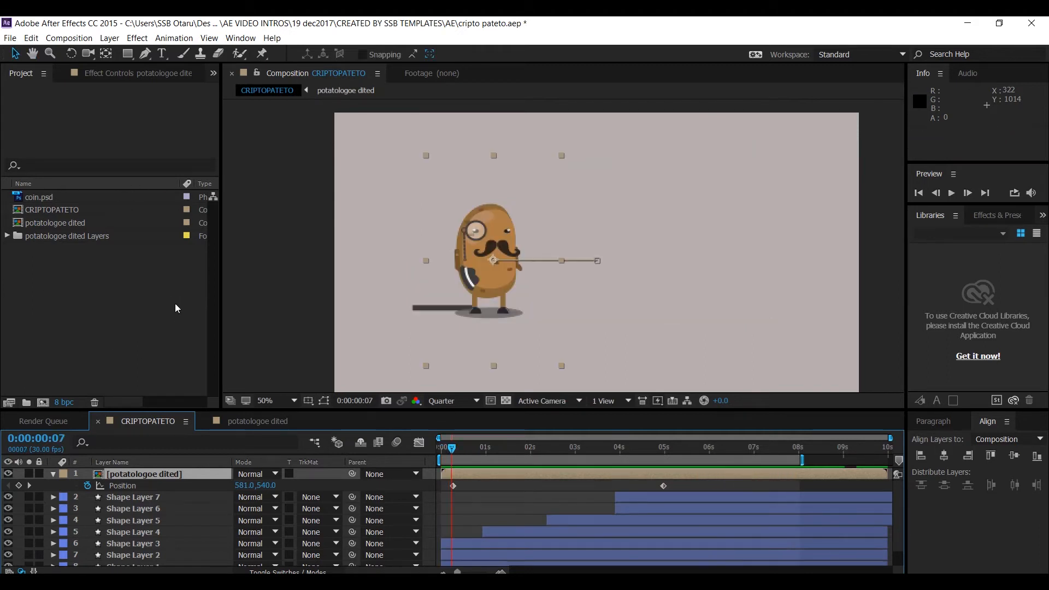
pyautogui.press('space')
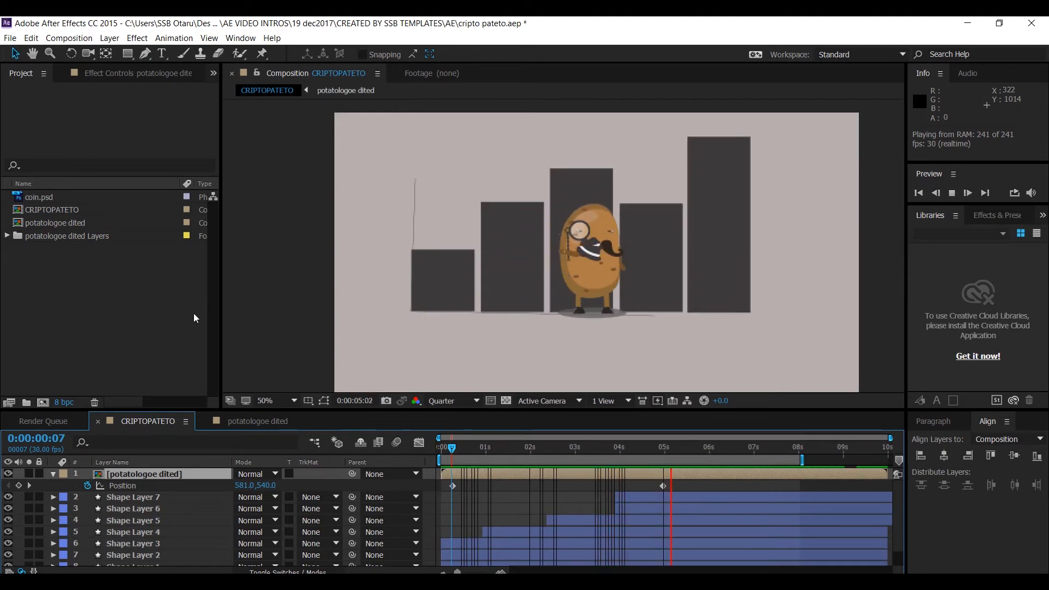
pyautogui.press('space')
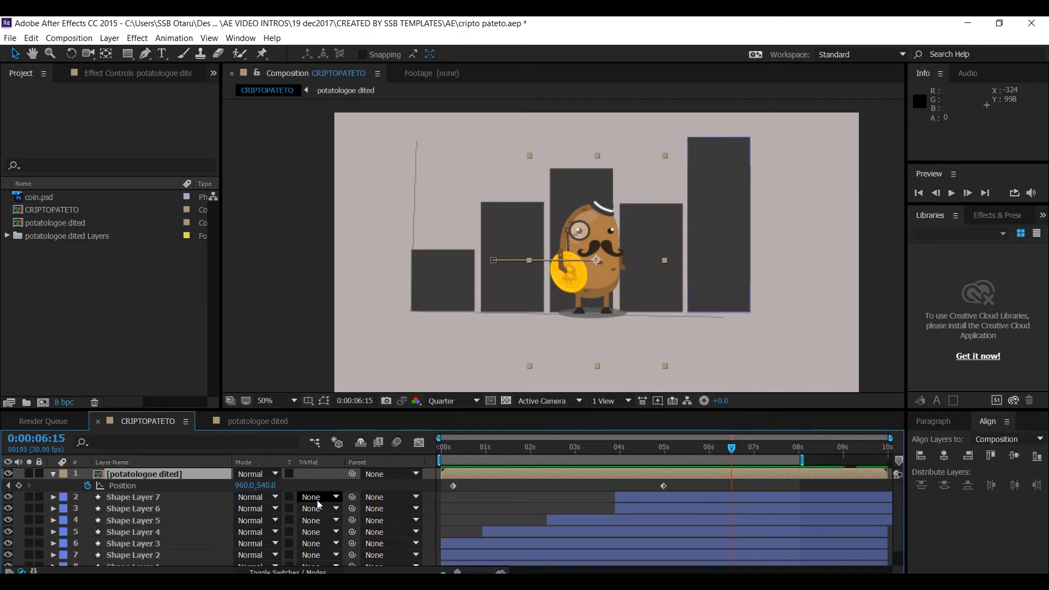
# - Move Shape Layer 1's final Trim Paths End keyframe to 0:00:05:02
pyautogui.click(483, 450)
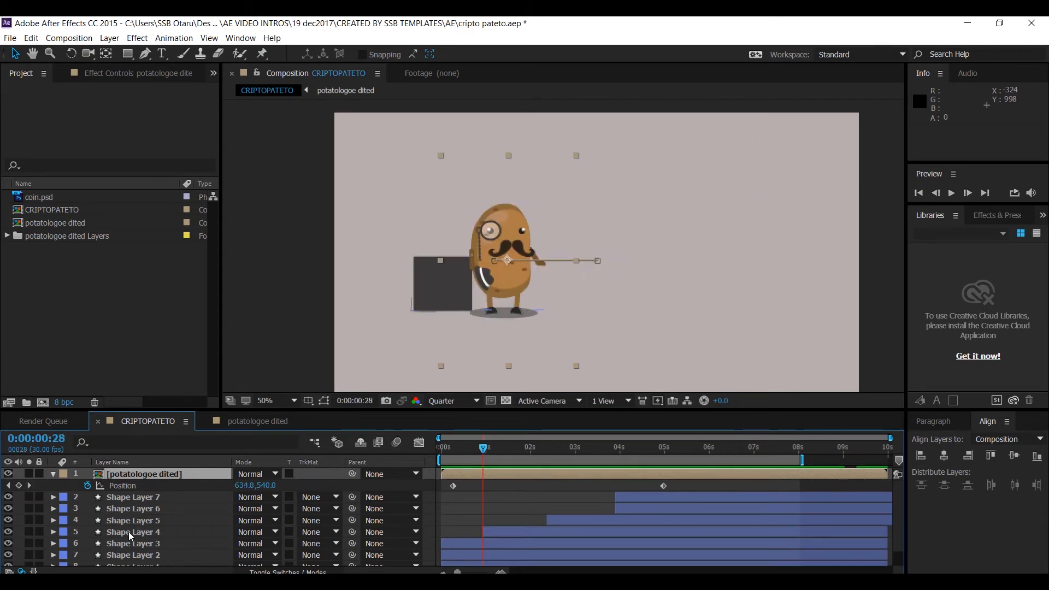
pyautogui.scroll(-1, 131, 538)
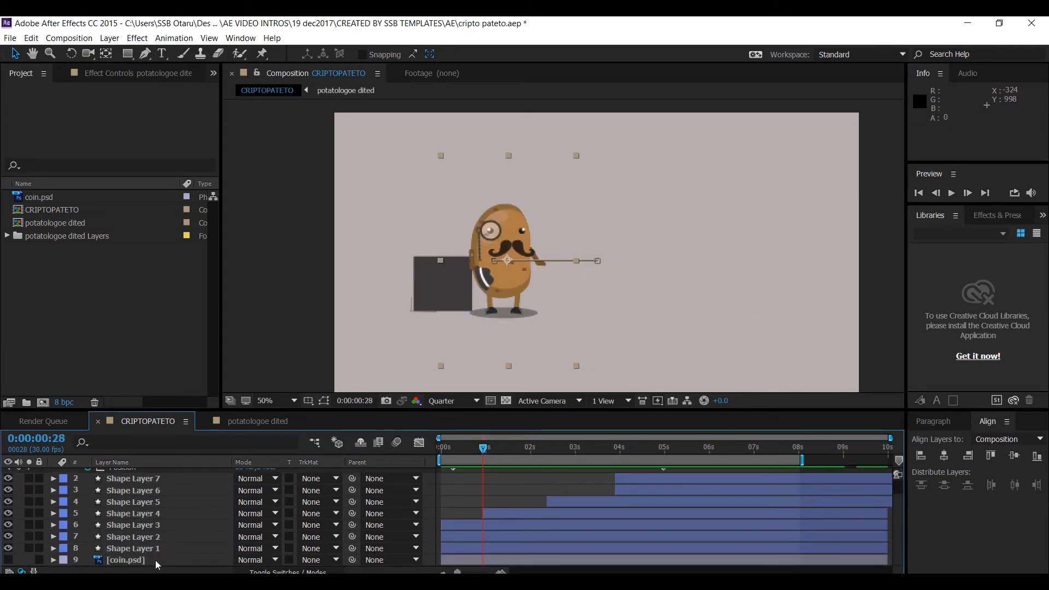
pyautogui.click(150, 550)
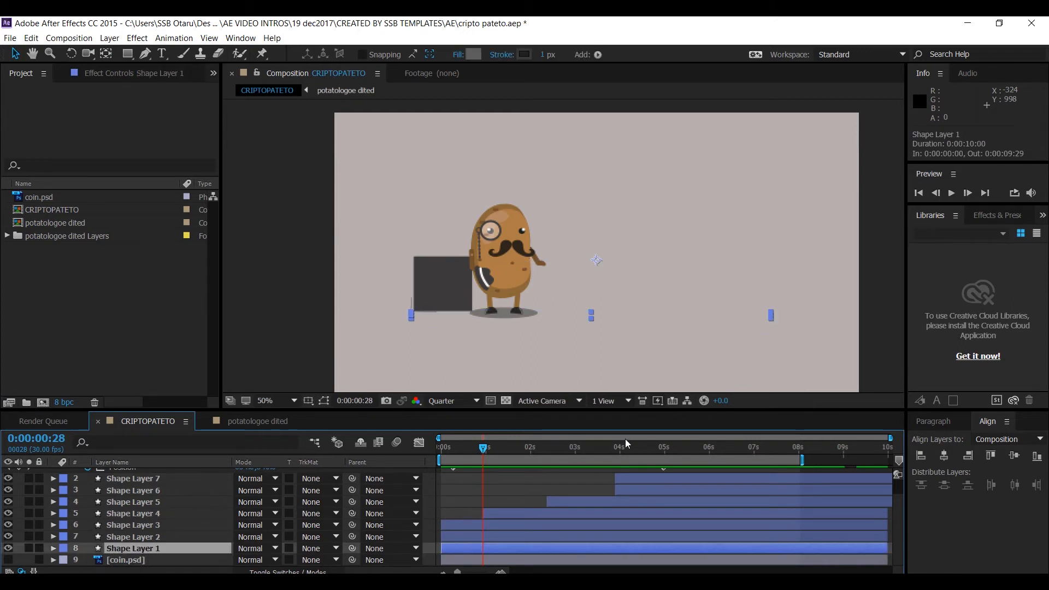
pyautogui.moveTo(700, 450); pyautogui.dragTo(711, 448)
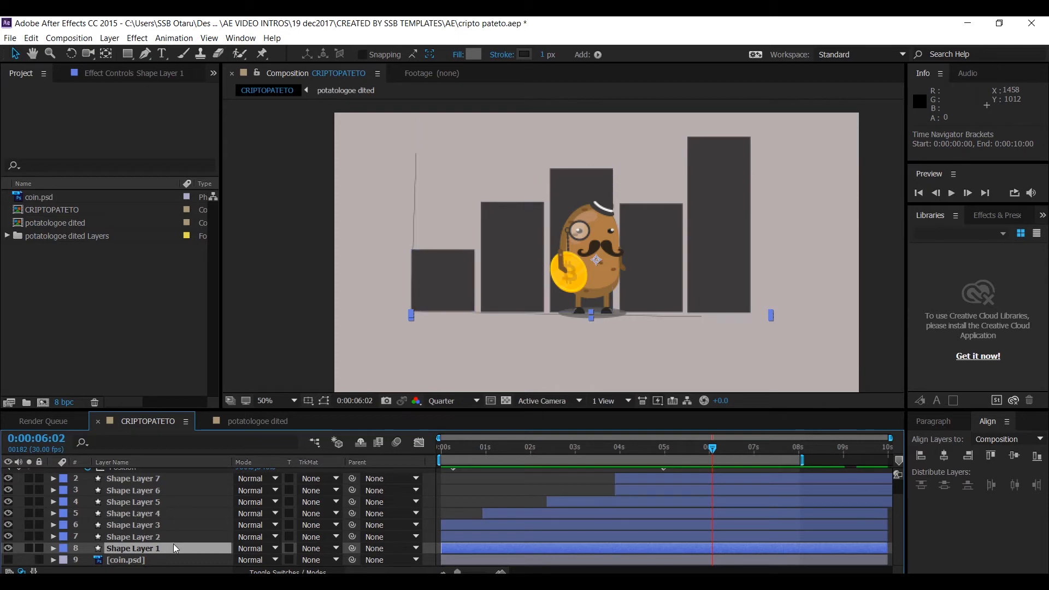
pyautogui.press('u')
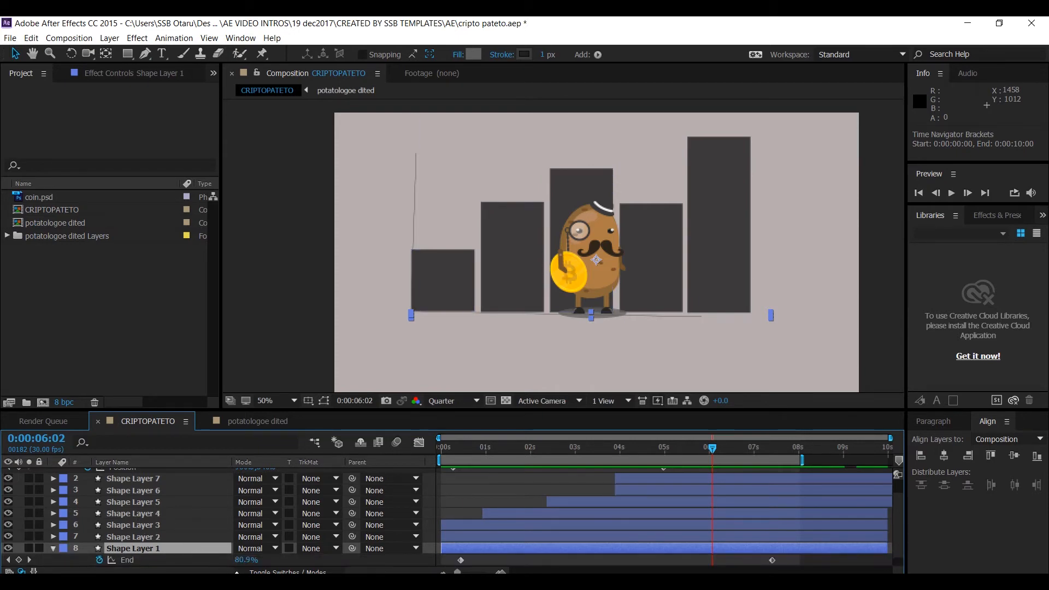
pyautogui.click(772, 560)
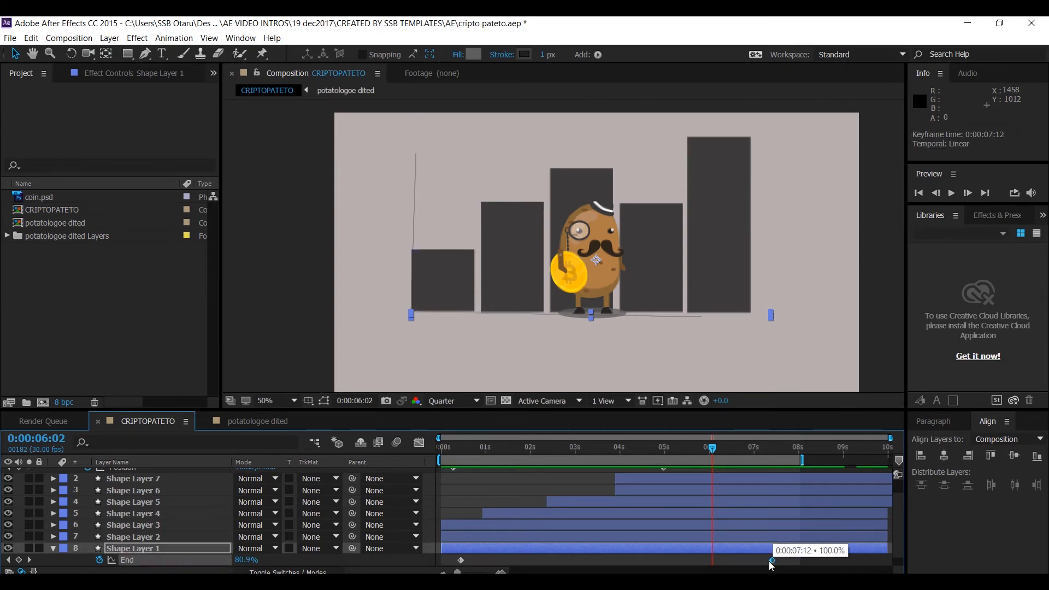
pyautogui.moveTo(771, 563); pyautogui.dragTo(662, 561)
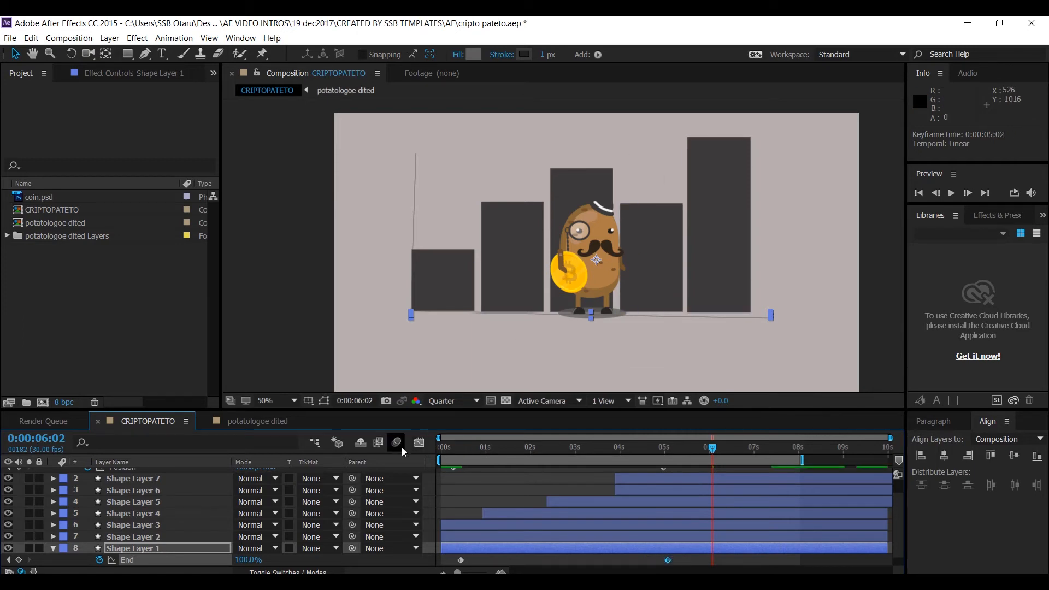
# - Lower Shape Layers 7 and 6 together to a Y position of 730.4
pyautogui.click(156, 475)
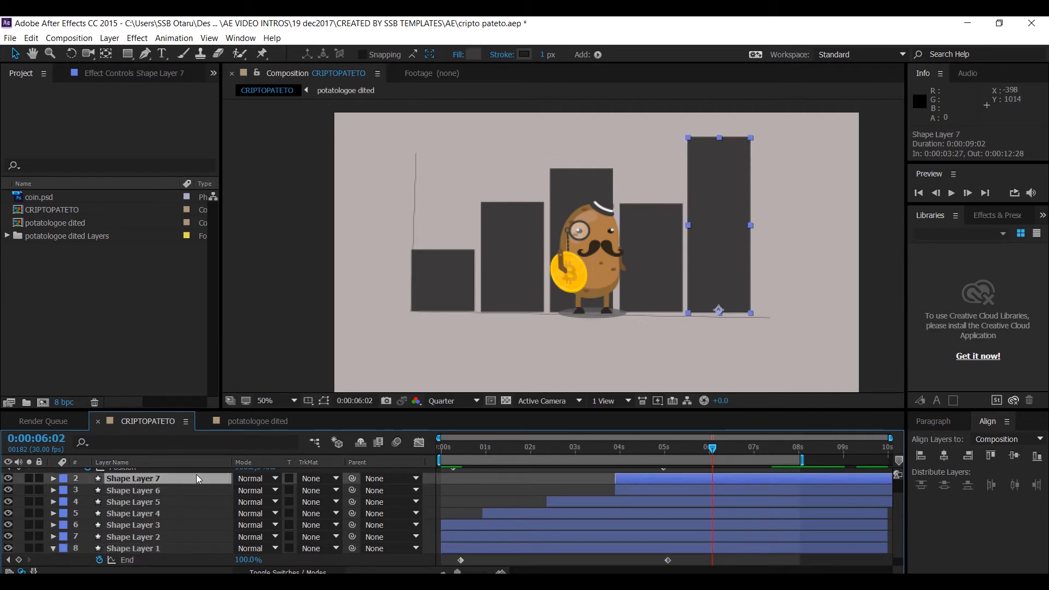
pyautogui.keyDown('ctrl'); pyautogui.click(158, 490); pyautogui.keyUp('ctrl')
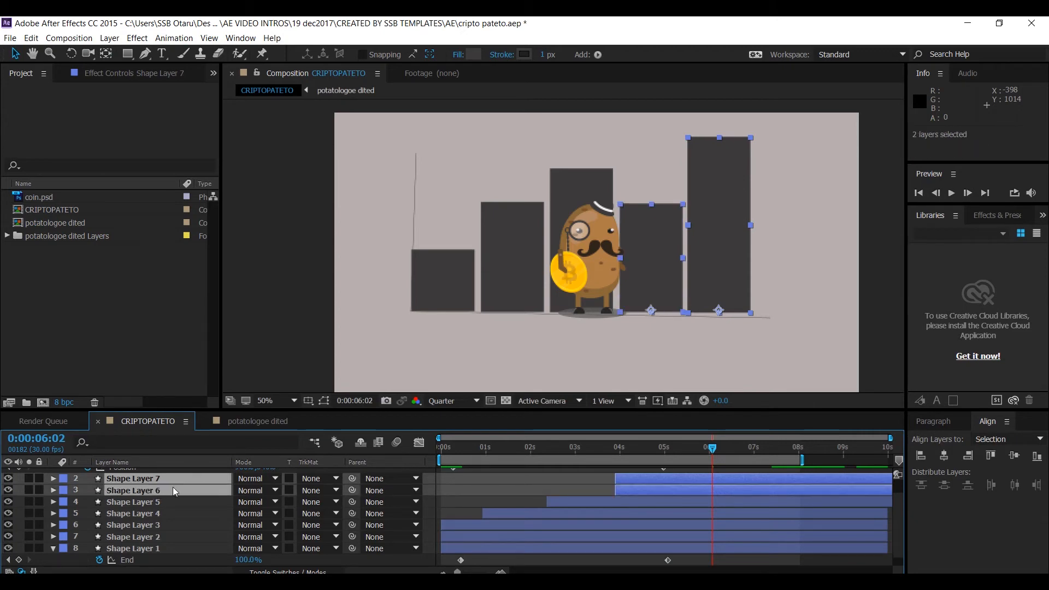
pyautogui.press('p')
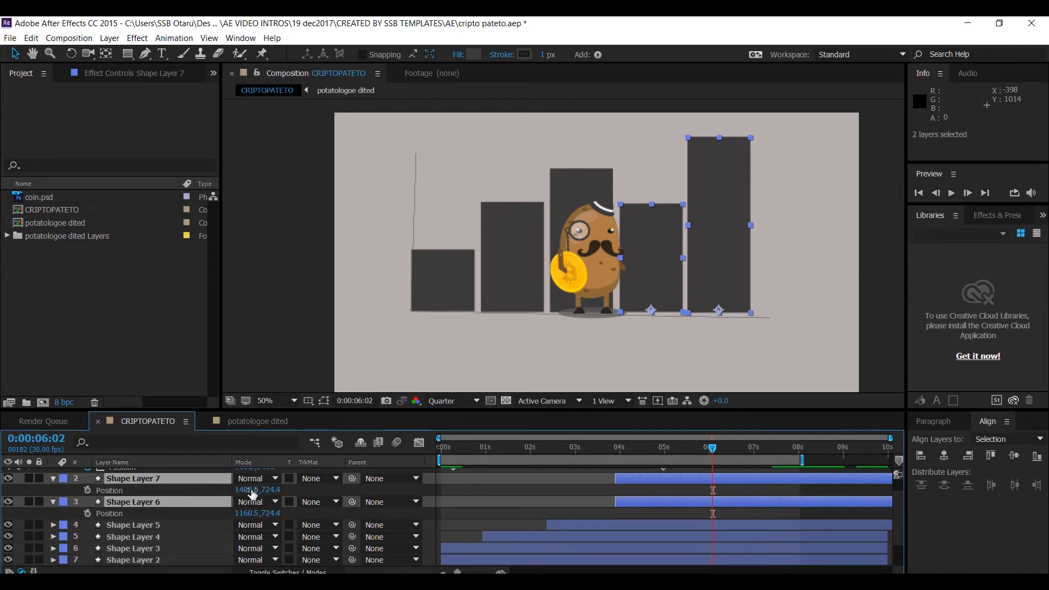
pyautogui.moveTo(267, 489); pyautogui.dragTo(274, 490)
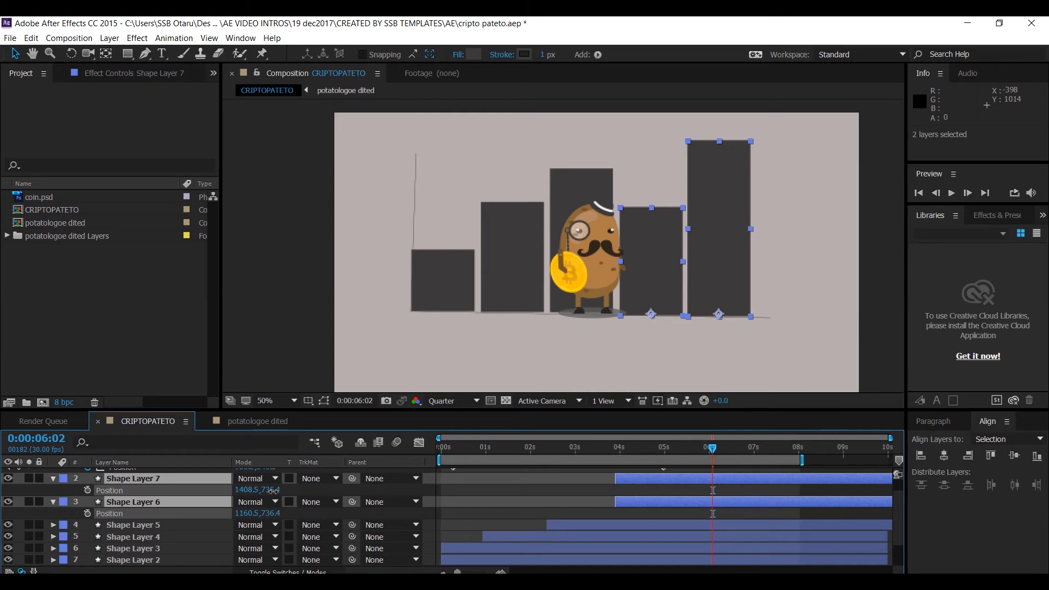
pyautogui.moveTo(273, 491); pyautogui.dragTo(268, 490)
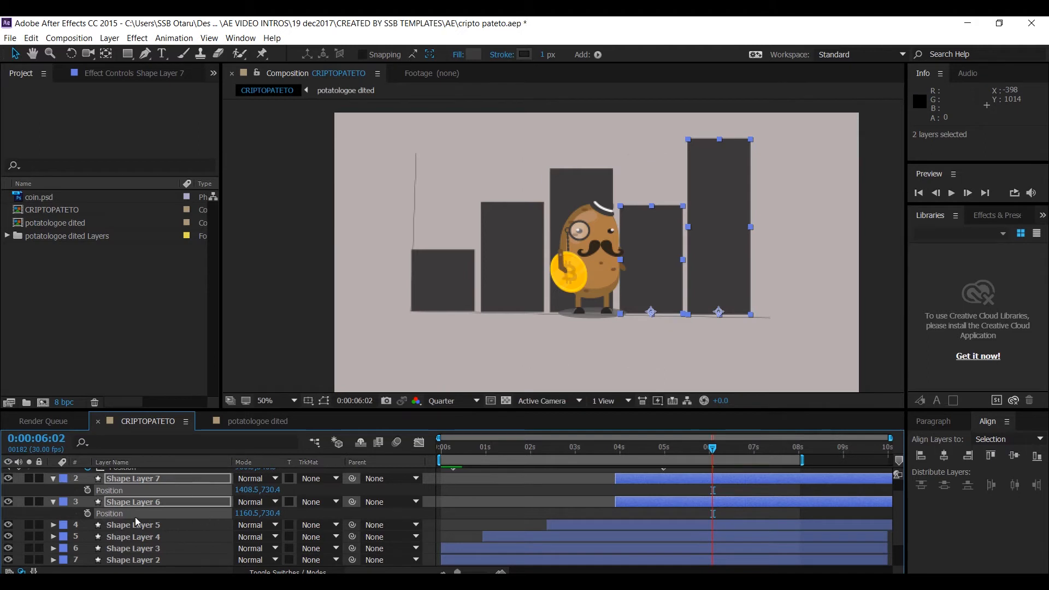
# - Shift Shape Layers 4 and 3 together, bringing Shape Layer 4 to position 660.5,722.4
pyautogui.click(153, 526)
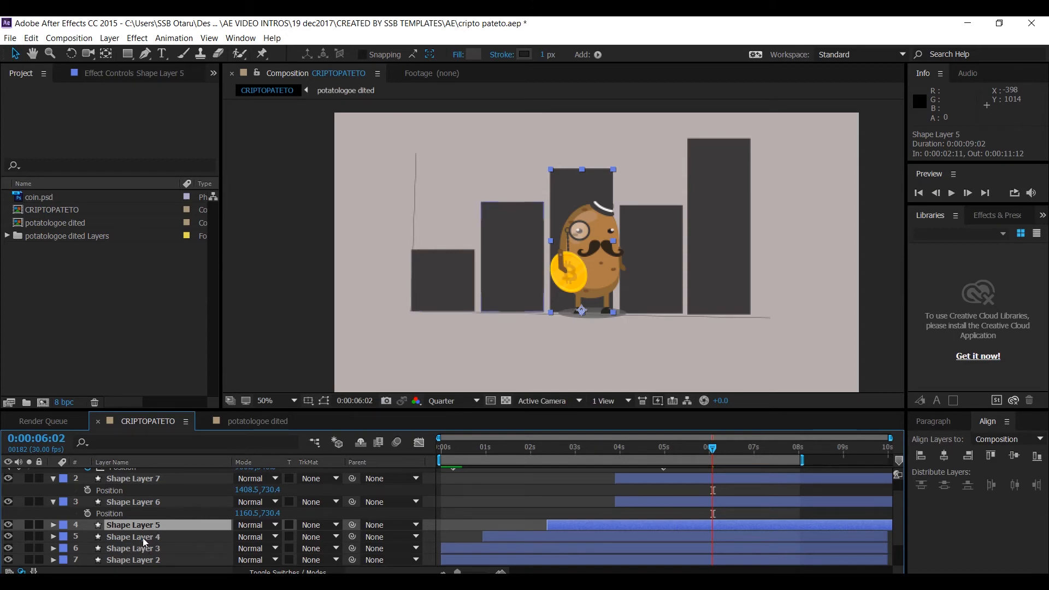
pyautogui.click(143, 538)
pyautogui.keyDown('ctrl'); pyautogui.click(147, 549); pyautogui.keyUp('ctrl')
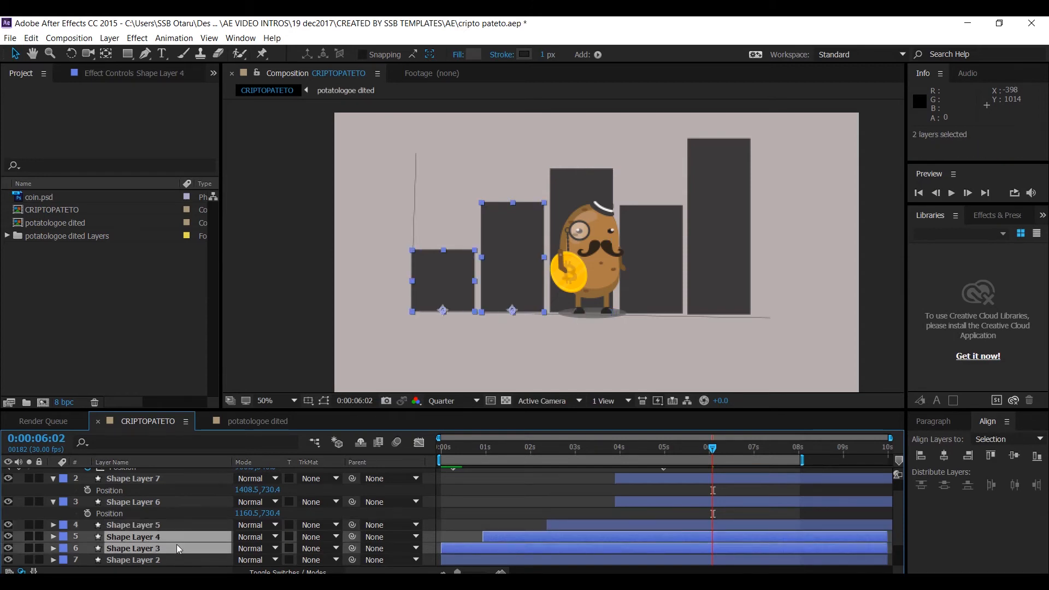
pyautogui.press('p')
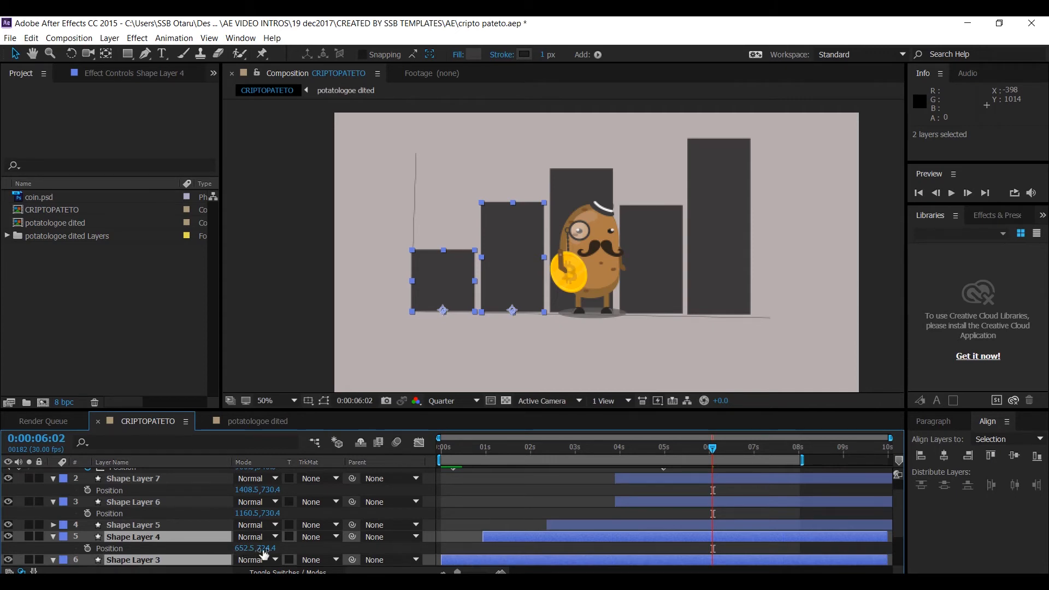
pyautogui.moveTo(261, 549); pyautogui.dragTo(258, 549)
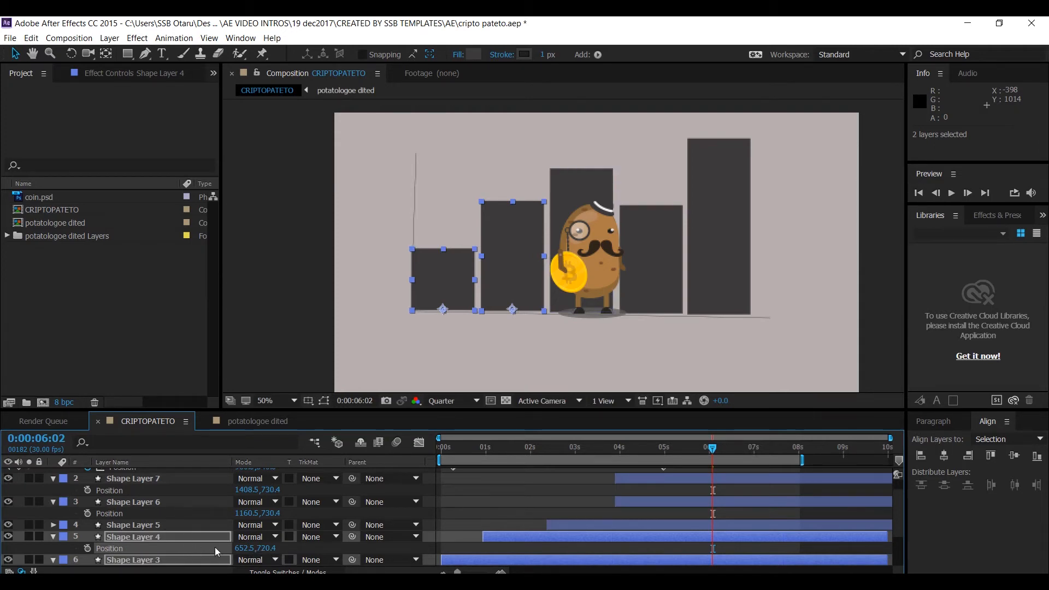
pyautogui.moveTo(261, 549)
pyautogui.mouseDown()
pyautogui.moveTo(279, 549)
pyautogui.moveTo(261, 550)
pyautogui.mouseUp()
pyautogui.moveTo(246, 553); pyautogui.dragTo(251, 550)
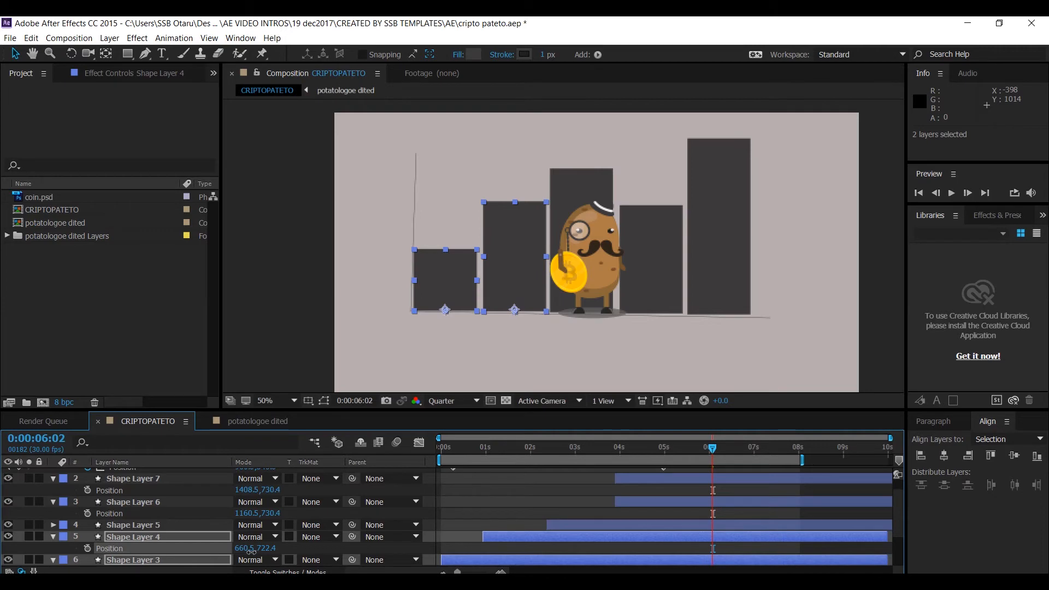
pyautogui.click(188, 537)
pyautogui.click(49, 546)
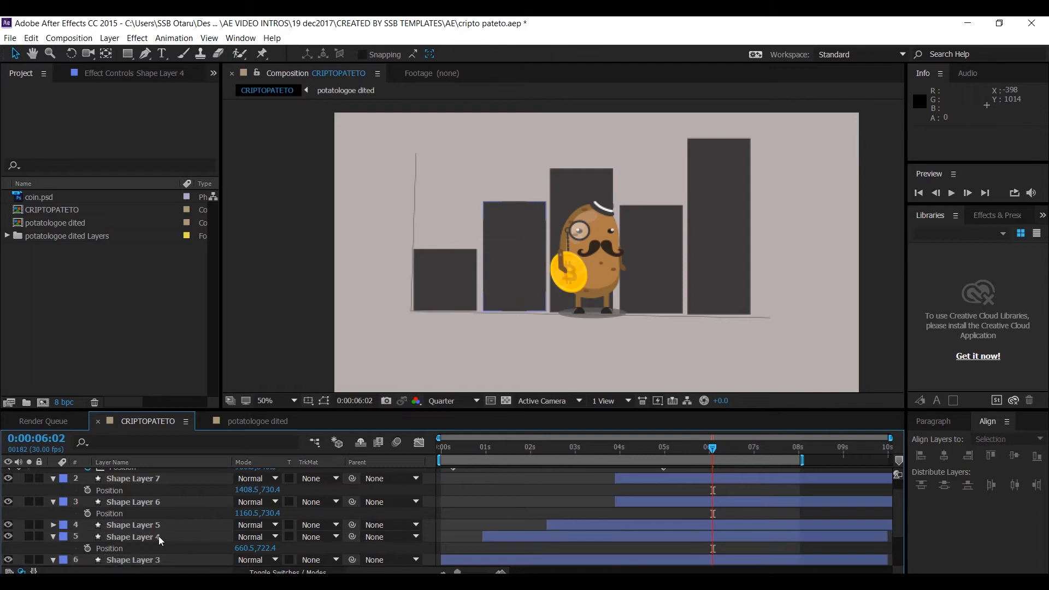
# - Set Shape Layer 4's position to 655.5,722.4
pyautogui.click(180, 533)
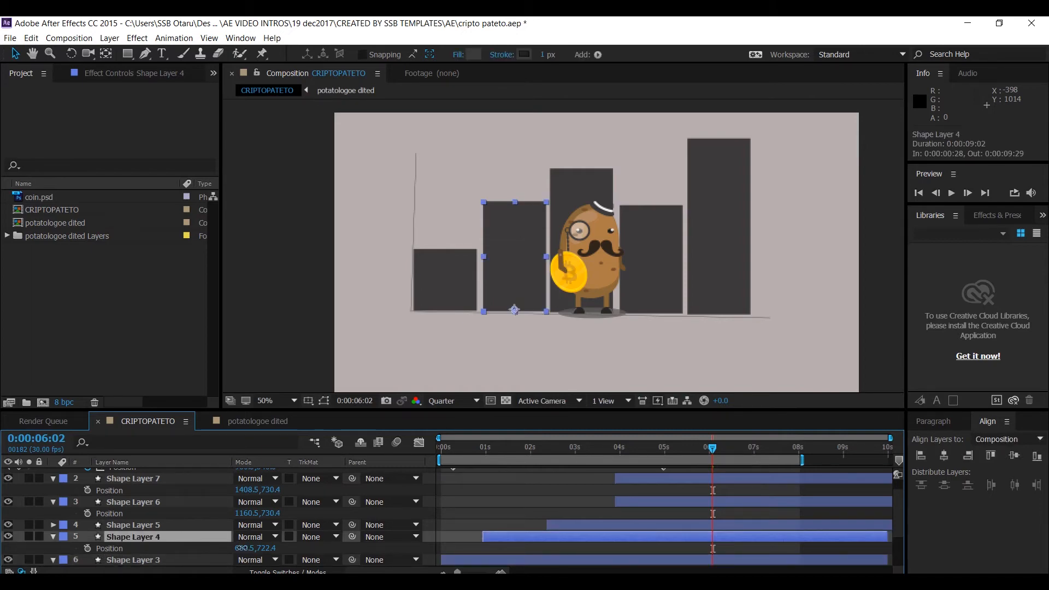
pyautogui.moveTo(242, 548); pyautogui.dragTo(243, 550)
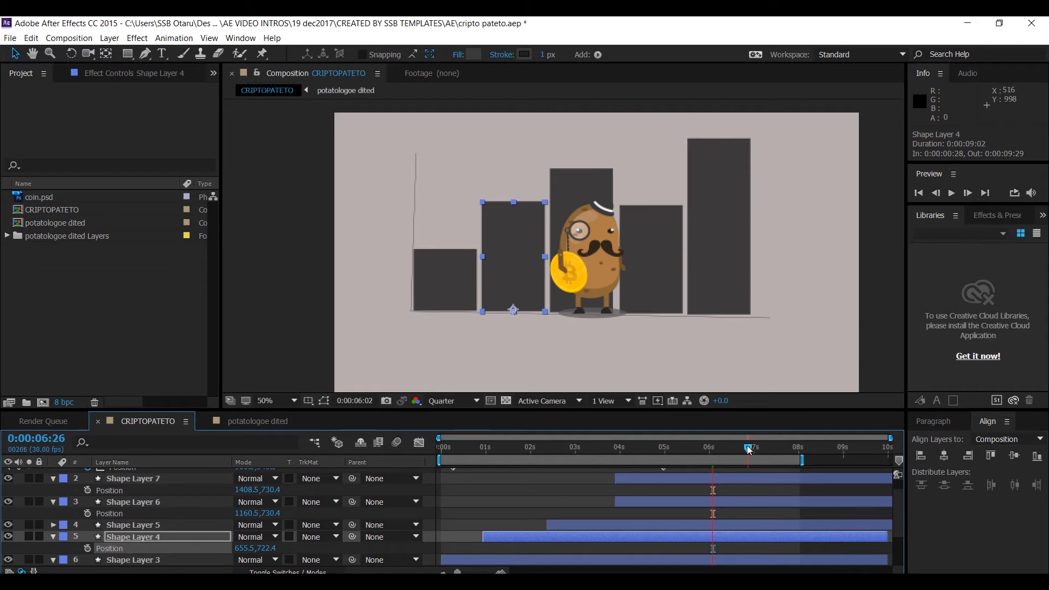
pyautogui.click(753, 448)
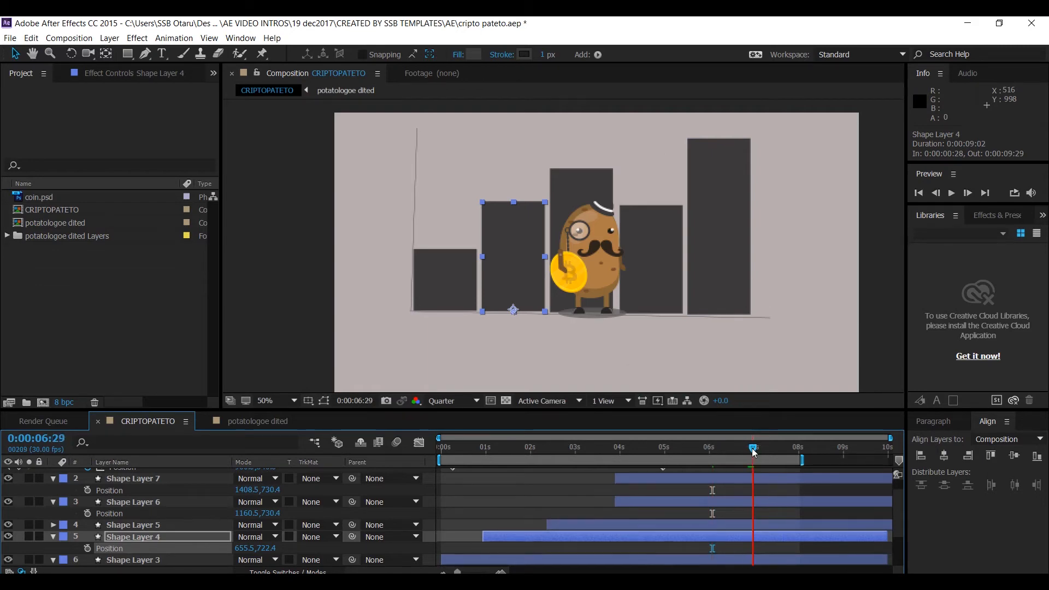
# - Draw an open zigzag path with the Pen tool running from the left edge over the tops of the bars up to the right
pyautogui.click(18, 516)
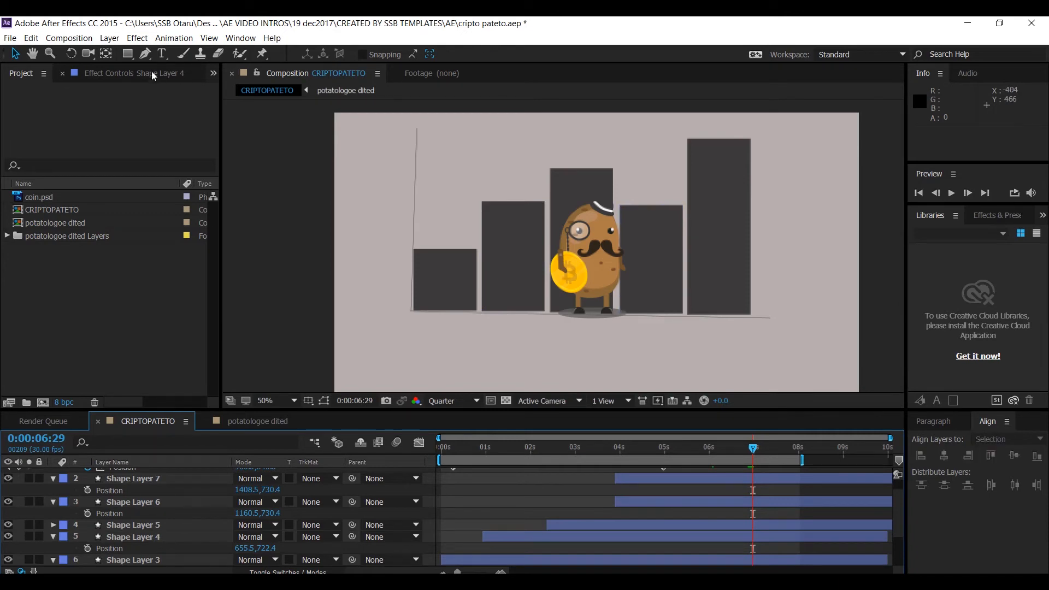
pyautogui.click(147, 54)
pyautogui.moveTo(149, 55); pyautogui.dragTo(205, 64)
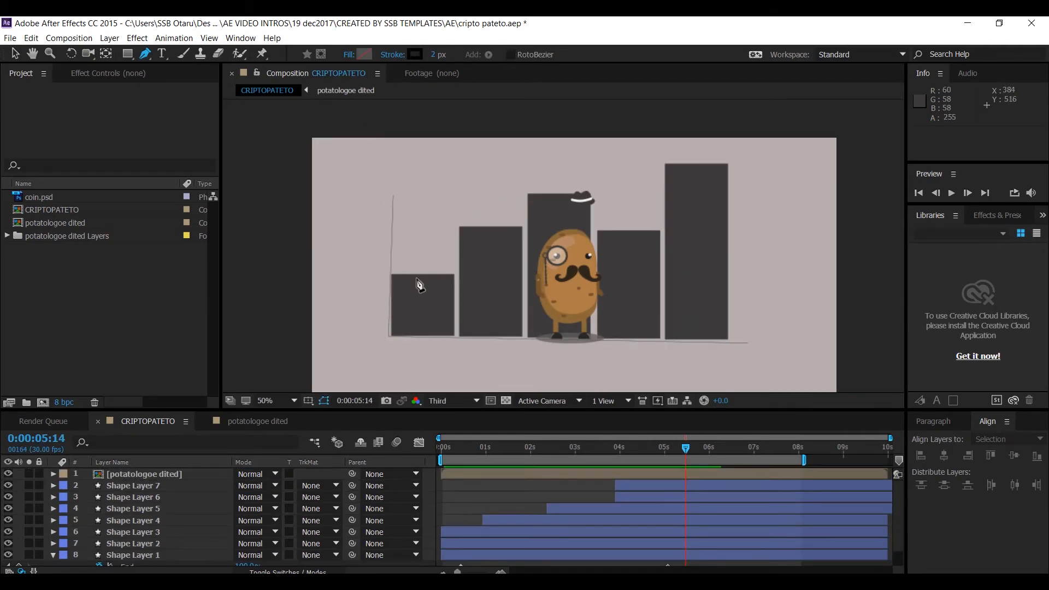
pyautogui.click(392, 237)
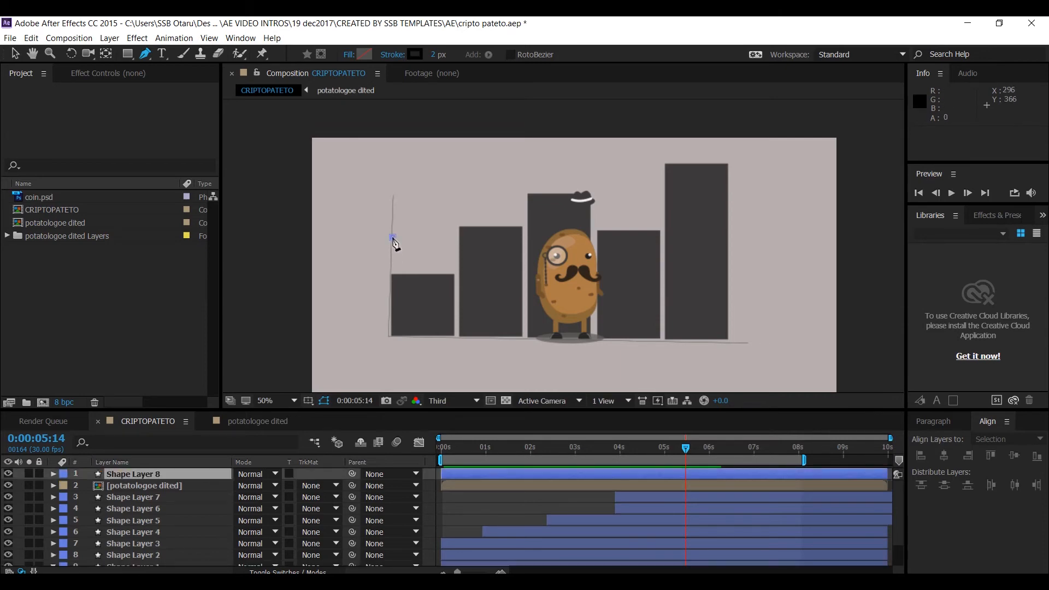
pyautogui.click(419, 266)
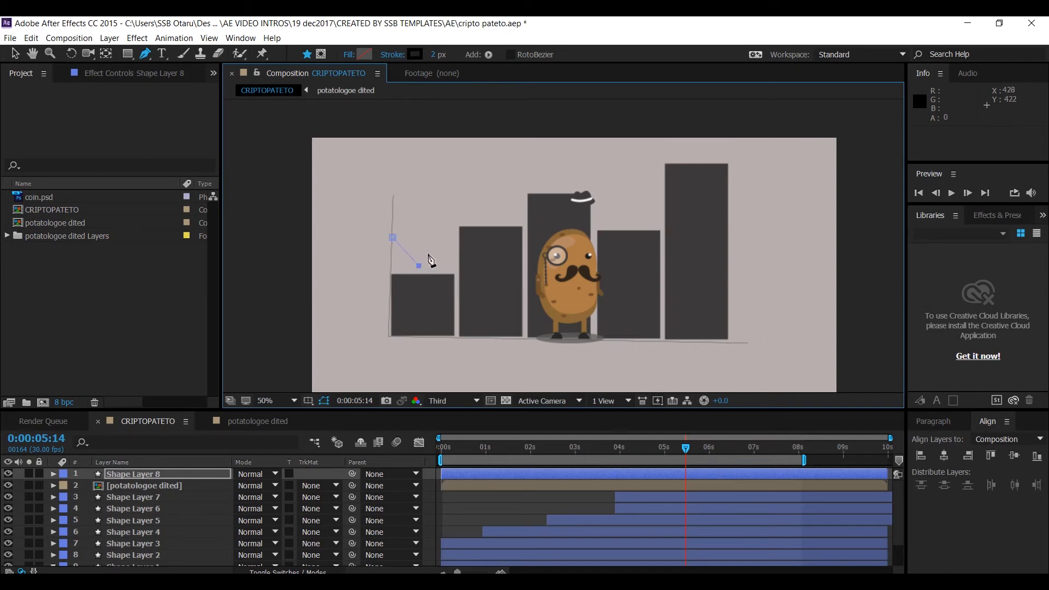
pyautogui.click(461, 188)
pyautogui.click(488, 219)
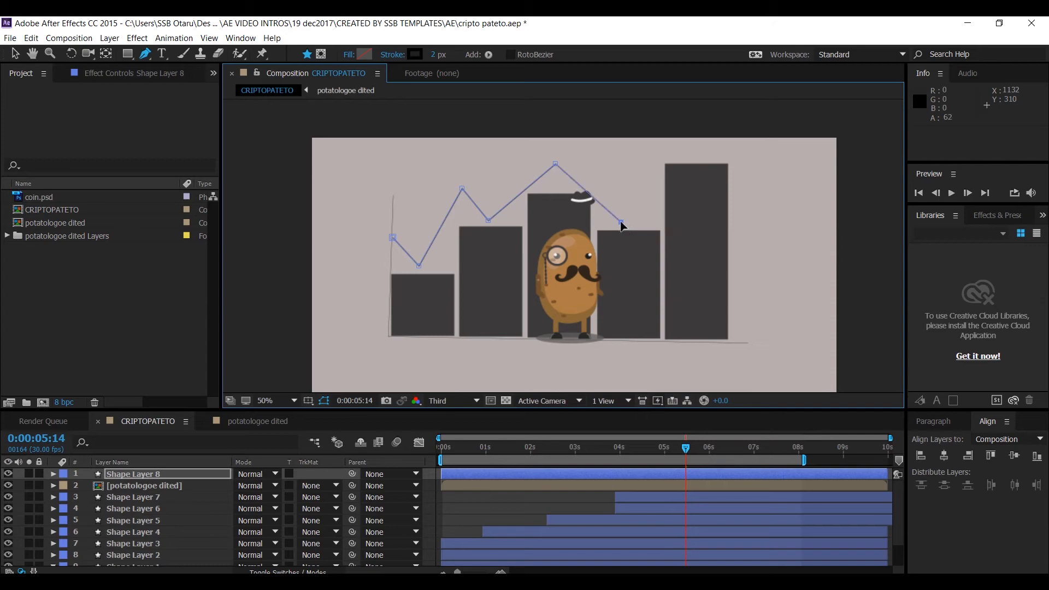
pyautogui.moveTo(622, 222); pyautogui.dragTo(632, 223)
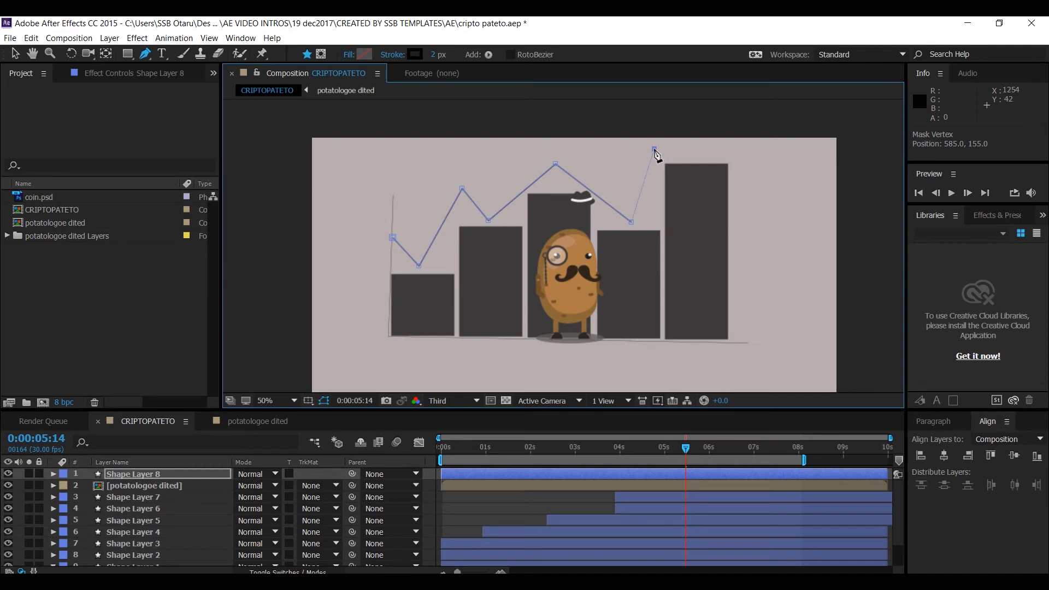
pyautogui.click(655, 149)
pyautogui.click(697, 158)
pyautogui.click(757, 128)
# - Adjust the zigzag path's vertices so the line follows the bar tops more closely
pyautogui.moveTo(462, 189); pyautogui.dragTo(460, 212)
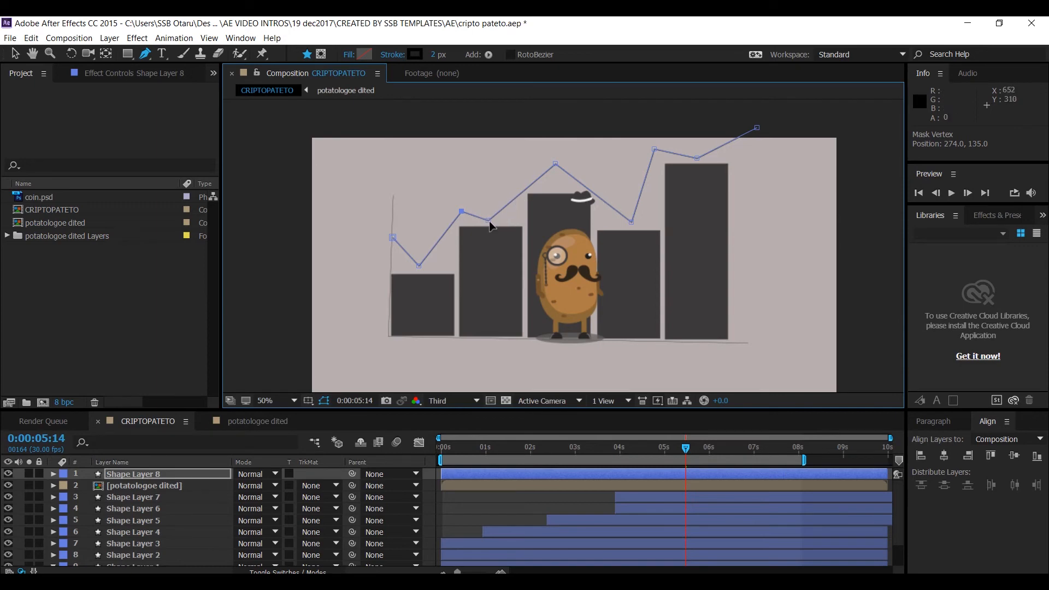
pyautogui.moveTo(489, 221); pyautogui.dragTo(490, 222)
pyautogui.moveTo(556, 164); pyautogui.dragTo(529, 169)
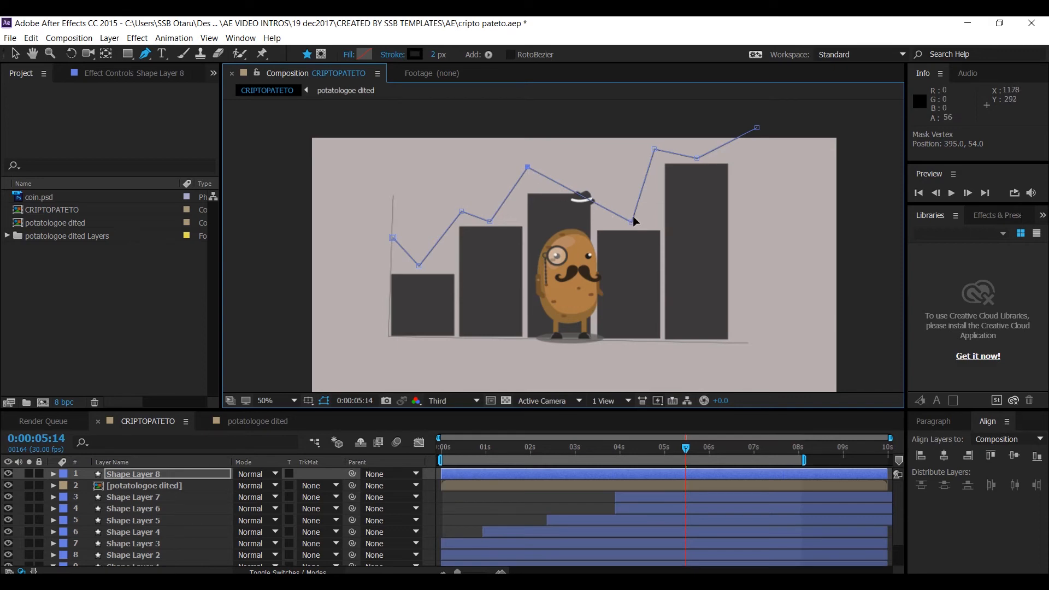
pyautogui.moveTo(631, 223); pyautogui.dragTo(563, 191)
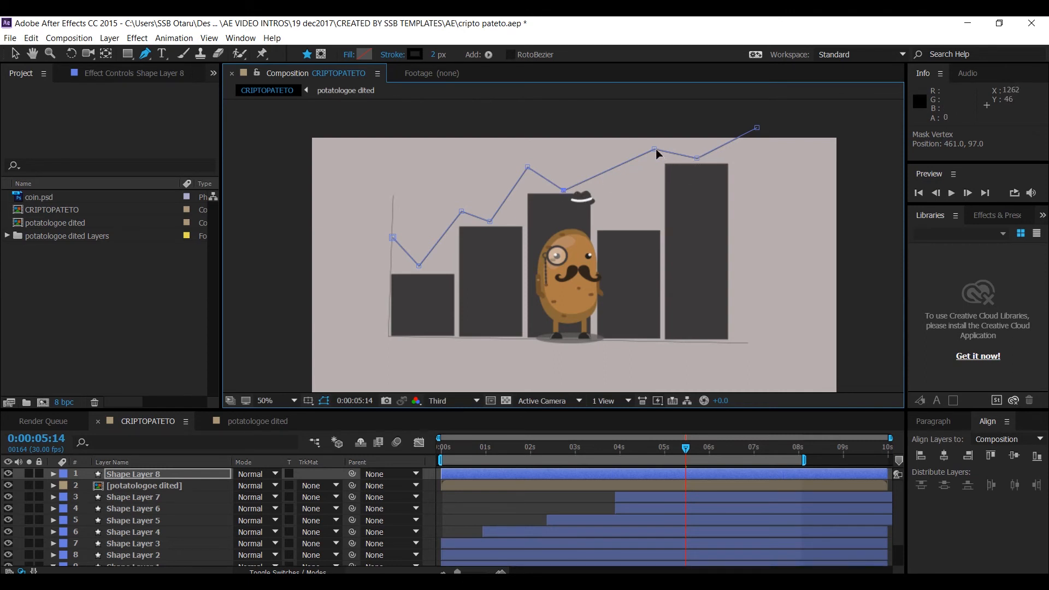
pyautogui.moveTo(655, 149)
pyautogui.mouseDown()
pyautogui.moveTo(624, 215)
pyautogui.moveTo(602, 176)
pyautogui.moveTo(628, 231)
pyautogui.moveTo(629, 188)
pyautogui.moveTo(617, 175)
pyautogui.moveTo(681, 155)
pyautogui.moveTo(661, 145)
pyautogui.mouseUp()
pyautogui.moveTo(564, 190); pyautogui.dragTo(631, 200)
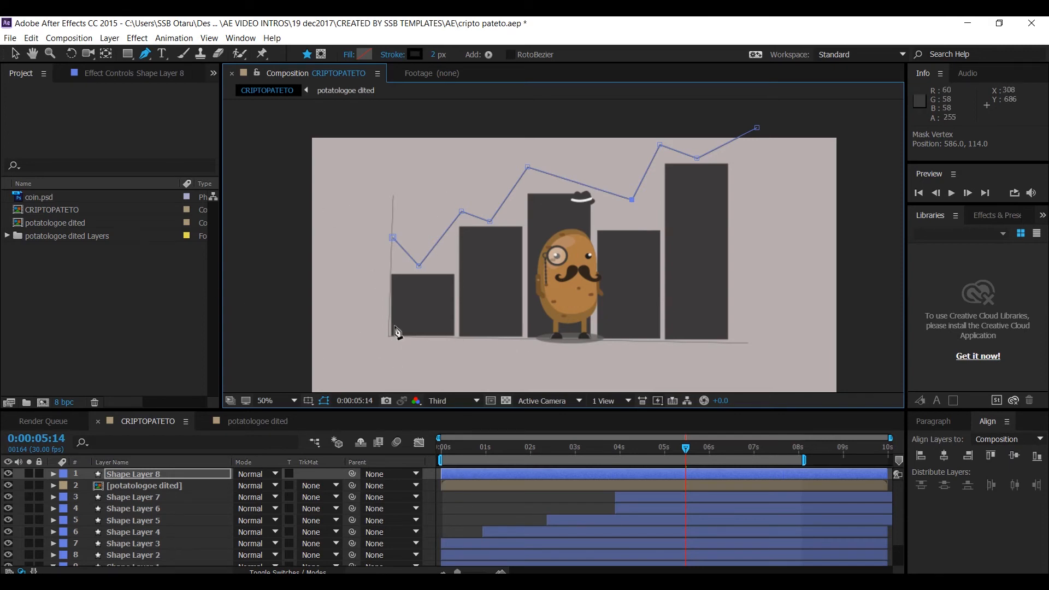
# - Add Trim Paths to Shape Layer 8 and set an End keyframe at 0:00:00:00
pyautogui.click(136, 474)
pyautogui.click(52, 474)
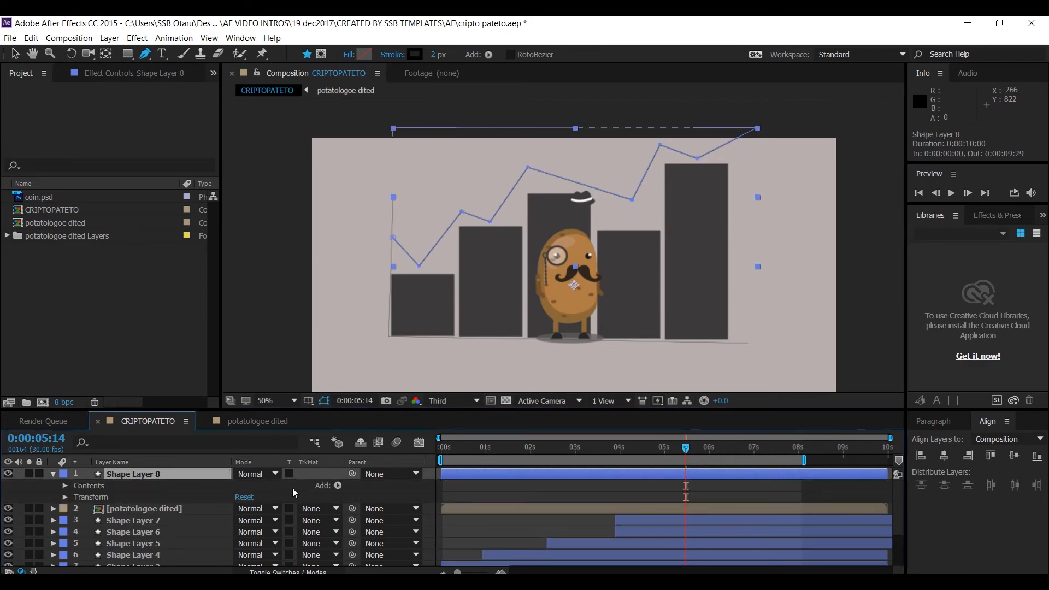
pyautogui.click(337, 485)
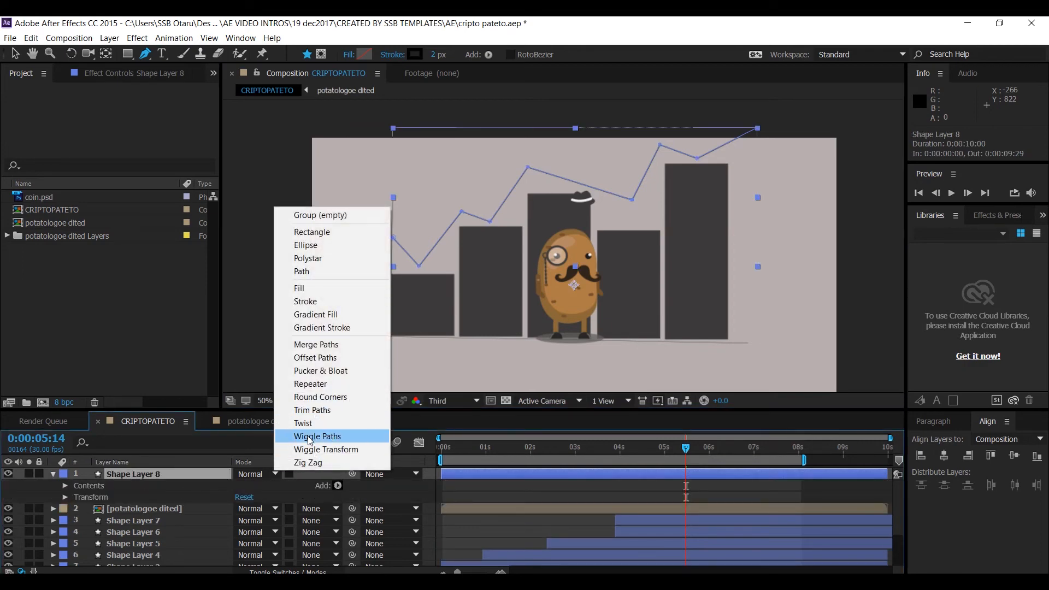
pyautogui.click(321, 414)
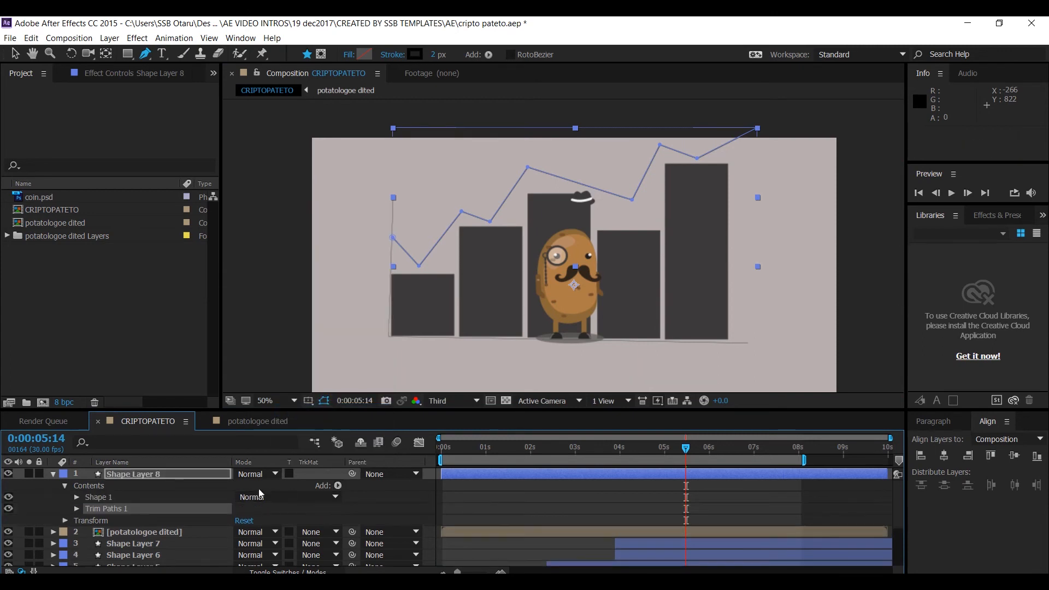
pyautogui.click(77, 509)
pyautogui.moveTo(466, 463); pyautogui.dragTo(437, 457)
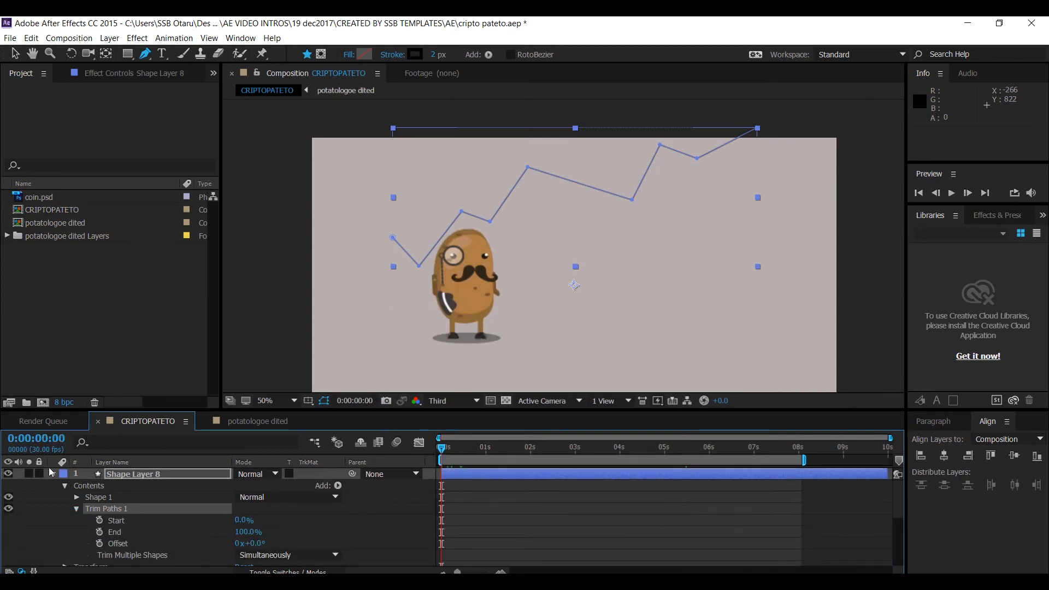
pyautogui.click(99, 531)
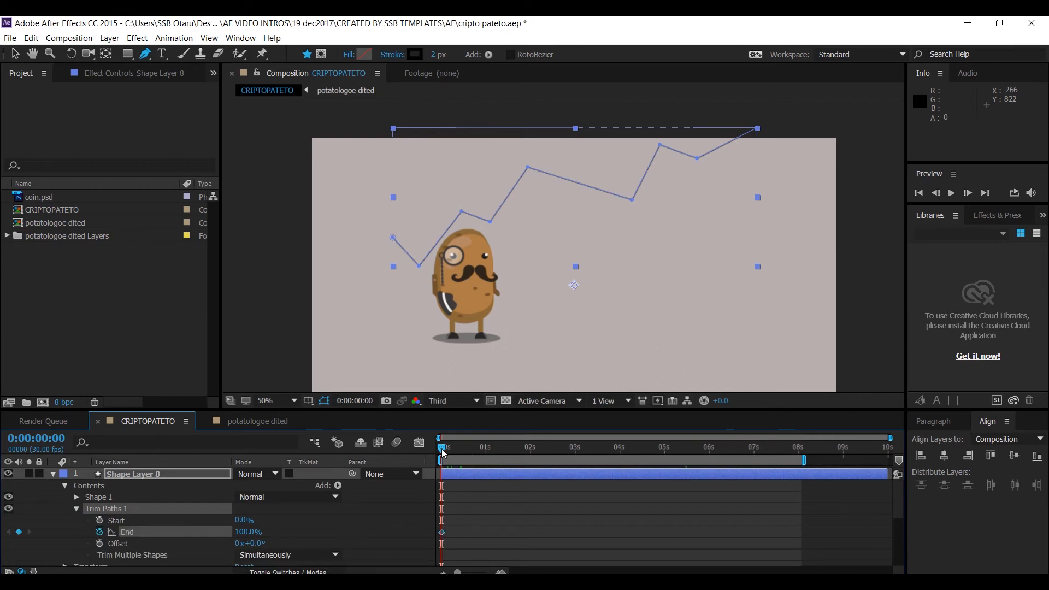
# - Animate the Trim Paths End from 0% at the start to 100% at 0:00:03:18
pyautogui.moveTo(443, 453); pyautogui.dragTo(581, 450)
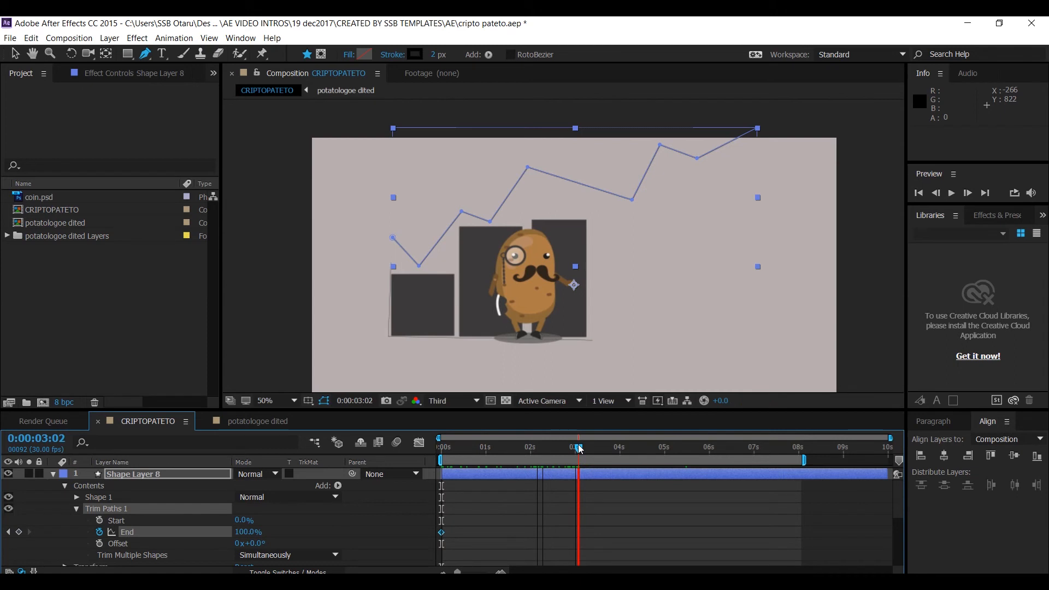
pyautogui.moveTo(580, 449); pyautogui.dragTo(604, 449)
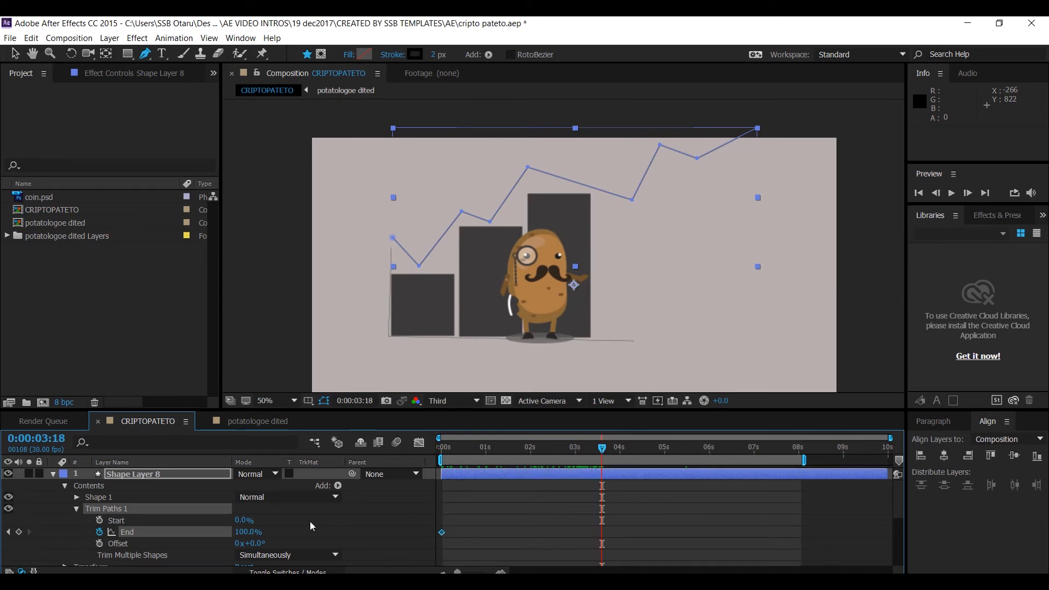
pyautogui.click(116, 536)
pyautogui.moveTo(240, 532); pyautogui.dragTo(150, 547)
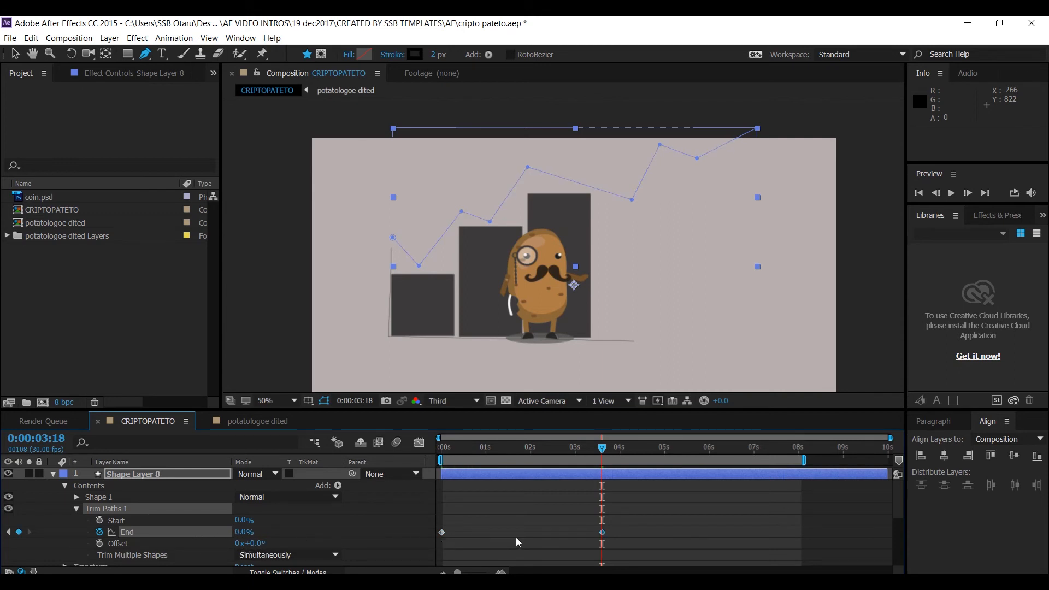
pyautogui.moveTo(608, 532)
pyautogui.mouseDown()
pyautogui.moveTo(491, 535)
pyautogui.moveTo(603, 539)
pyautogui.mouseUp()
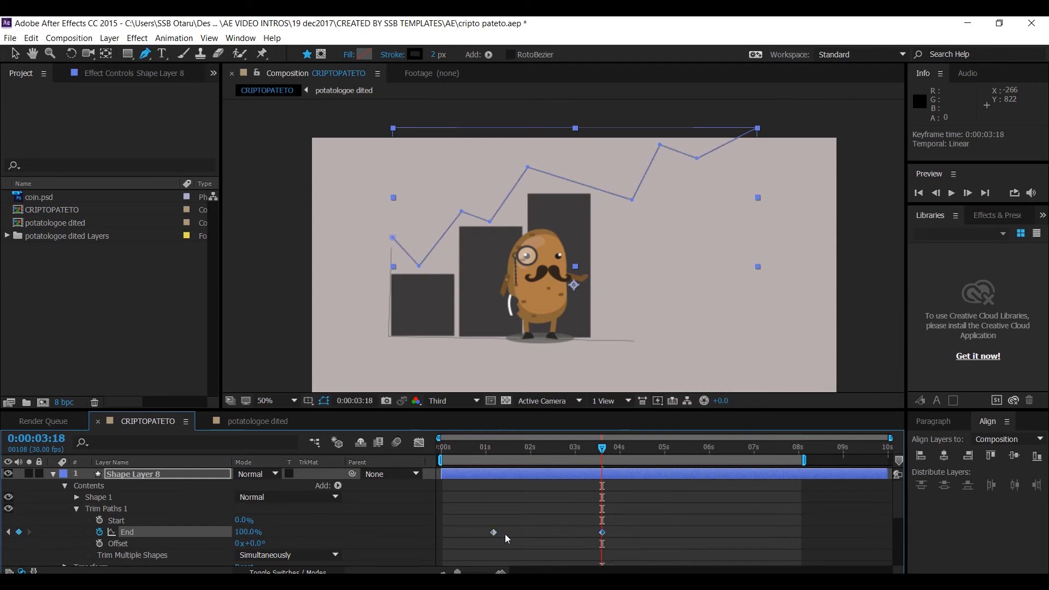
pyautogui.moveTo(493, 533); pyautogui.dragTo(451, 540)
pyautogui.click(443, 449)
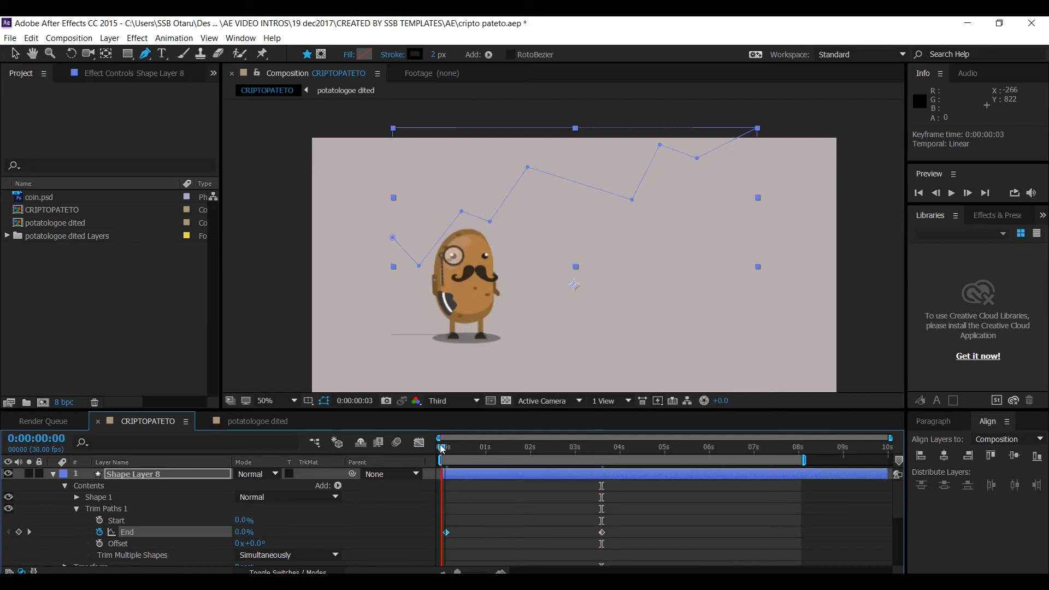
pyautogui.moveTo(440, 448); pyautogui.dragTo(498, 435)
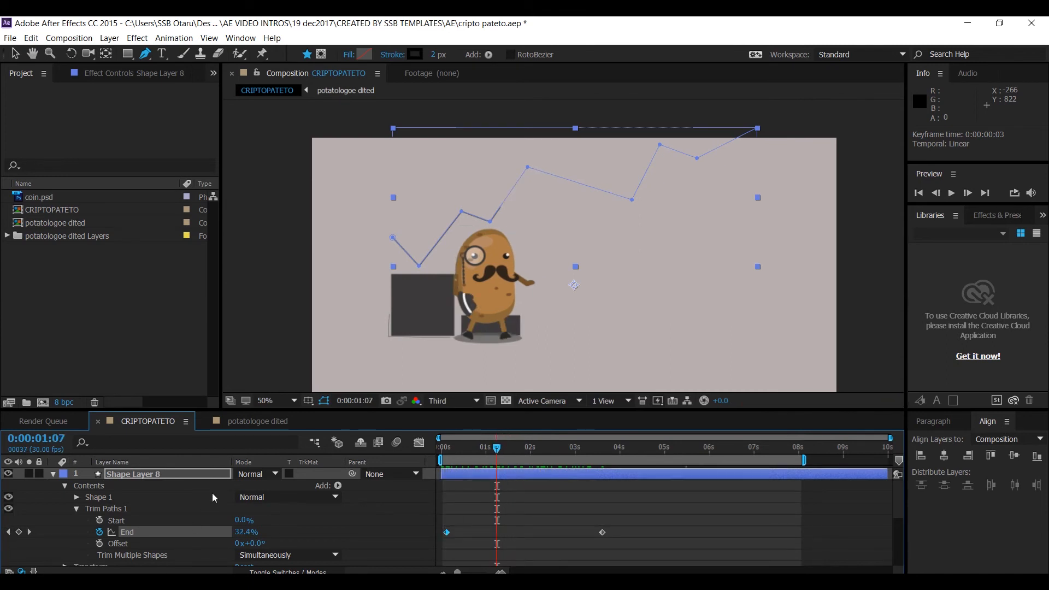
# - Duplicate Shape Layer 8 and set the duplicate's stroke color to white
pyautogui.click(167, 477)
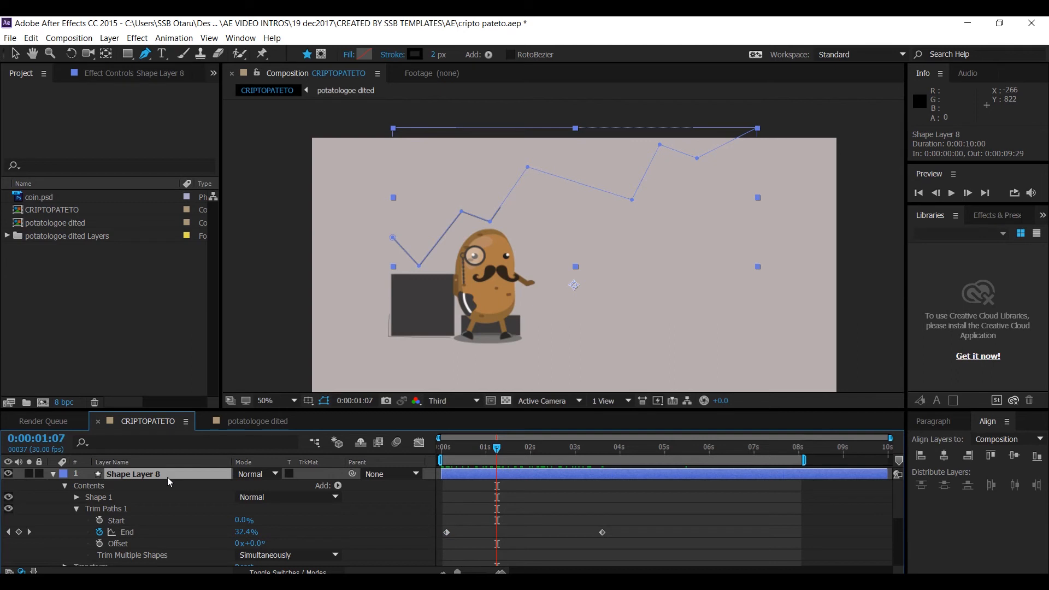
pyautogui.hotkey('ctrl', 'd')
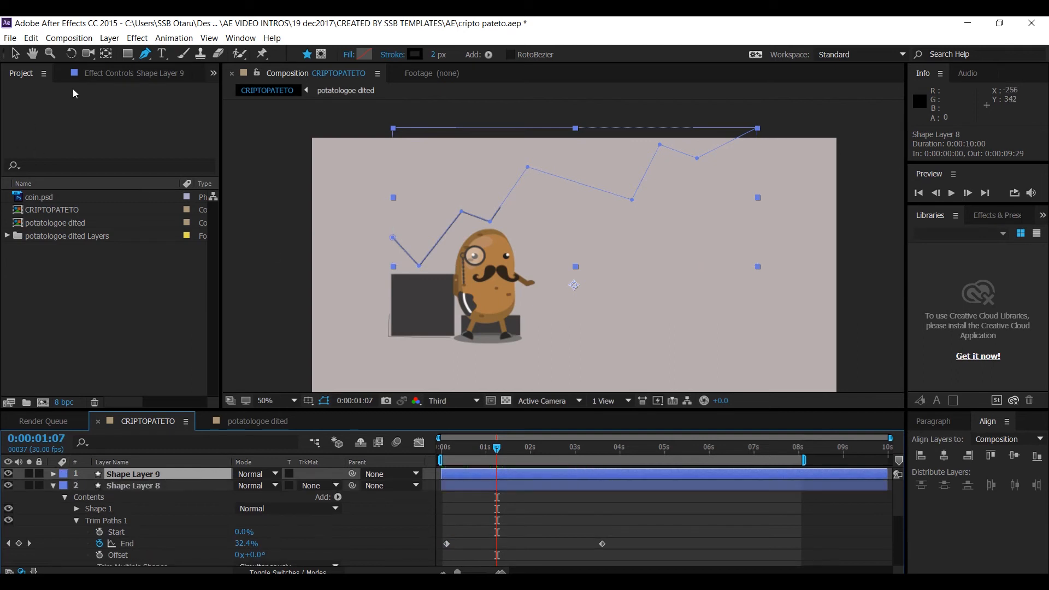
pyautogui.click(414, 55)
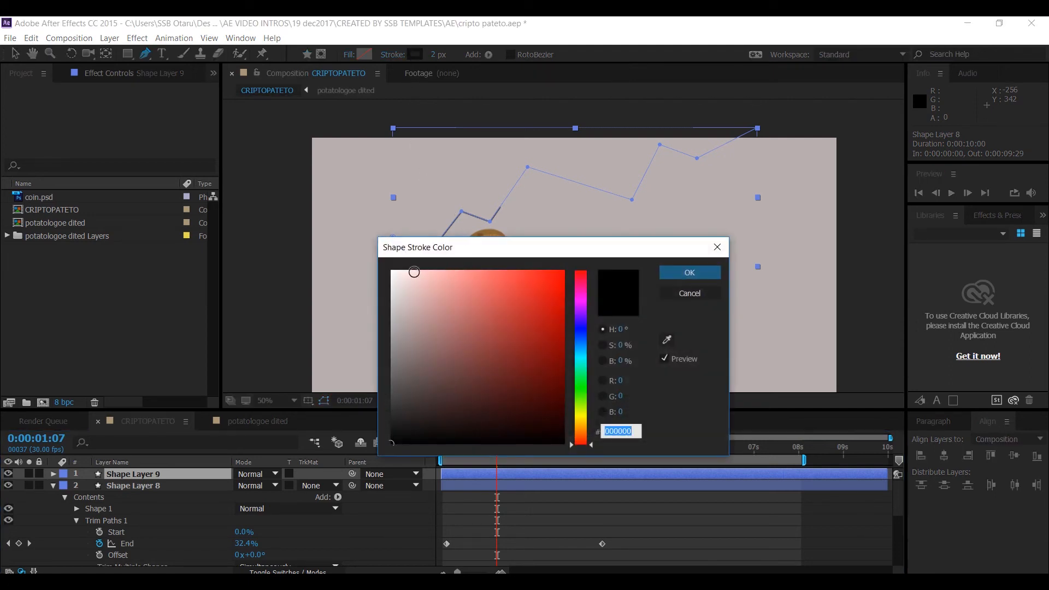
pyautogui.moveTo(431, 302)
pyautogui.mouseDown()
pyautogui.moveTo(445, 280)
pyautogui.moveTo(393, 295)
pyautogui.moveTo(389, 270)
pyautogui.moveTo(377, 268)
pyautogui.mouseUp()
pyautogui.click(689, 272)
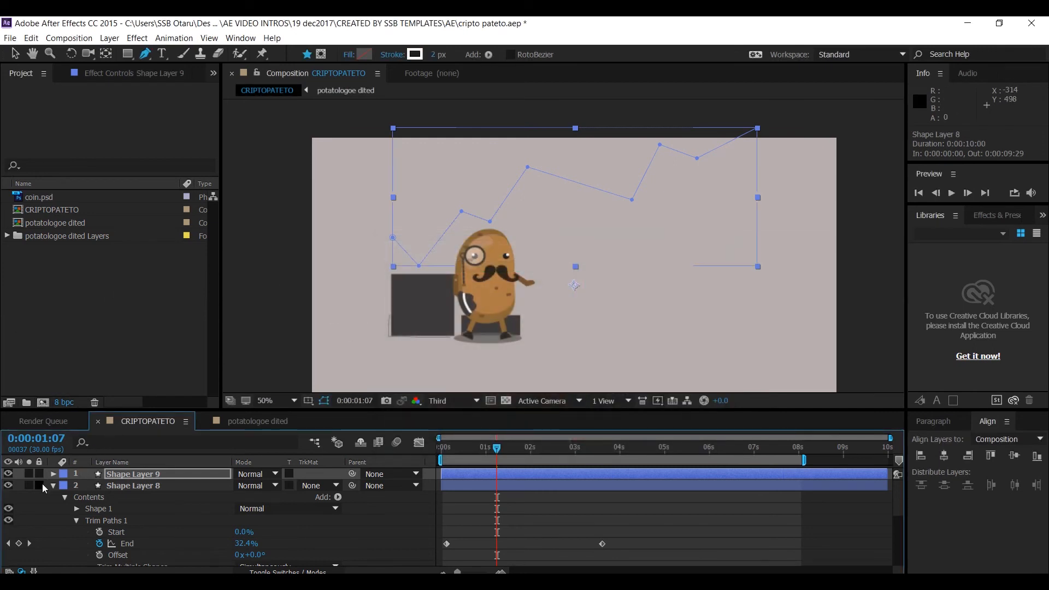
# - Reshape Shape Layer 9's path by moving its vertices into a different, lower zigzag across the bars
pyautogui.click(117, 475)
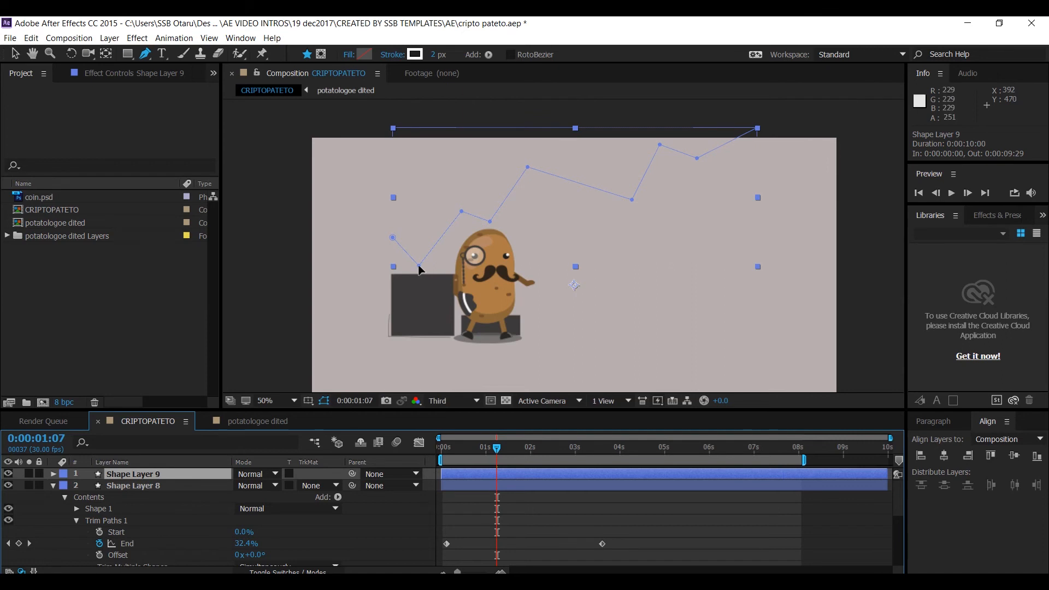
pyautogui.moveTo(419, 268); pyautogui.dragTo(417, 337)
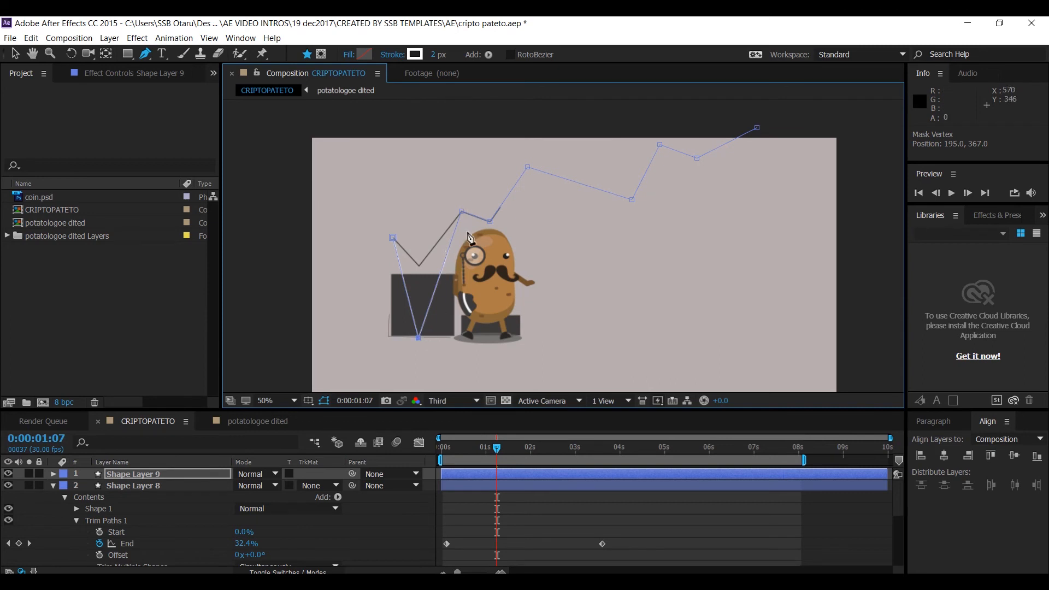
pyautogui.moveTo(461, 212); pyautogui.dragTo(494, 178)
pyautogui.moveTo(691, 453); pyautogui.dragTo(734, 446)
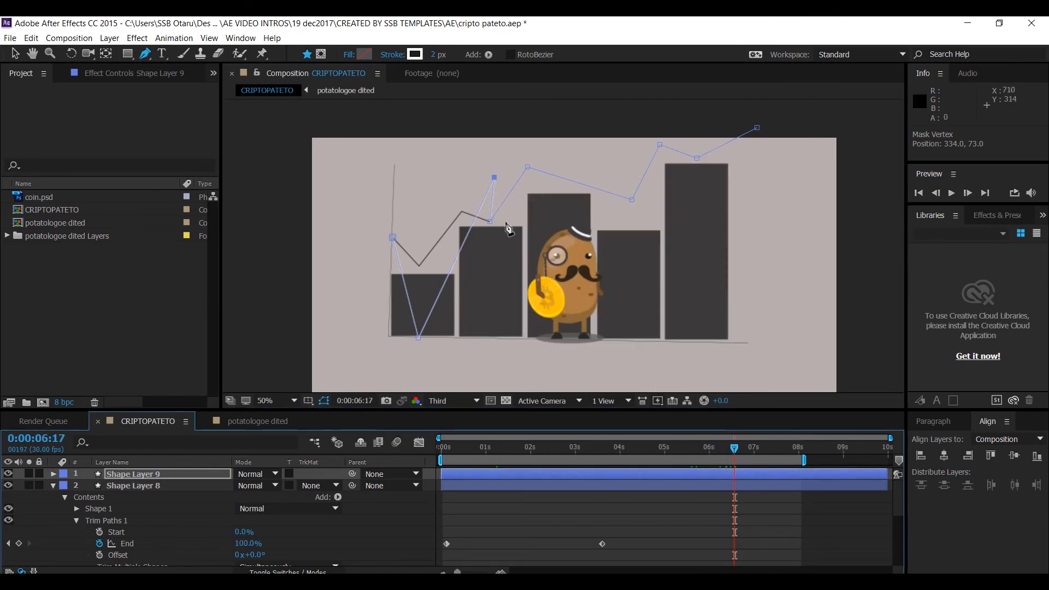
pyautogui.moveTo(492, 223); pyautogui.dragTo(499, 278)
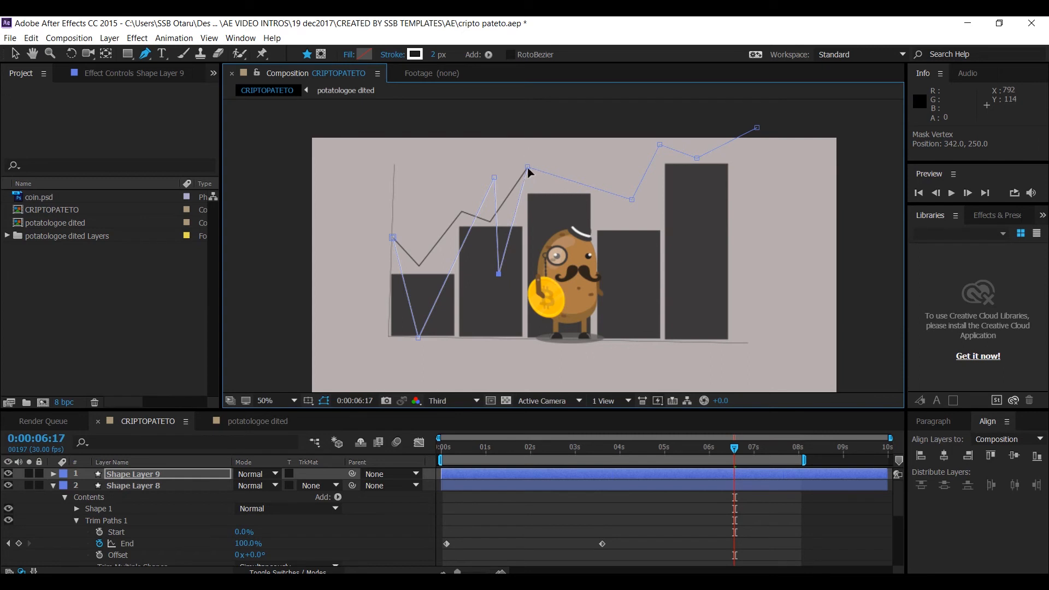
pyautogui.moveTo(527, 167); pyautogui.dragTo(566, 205)
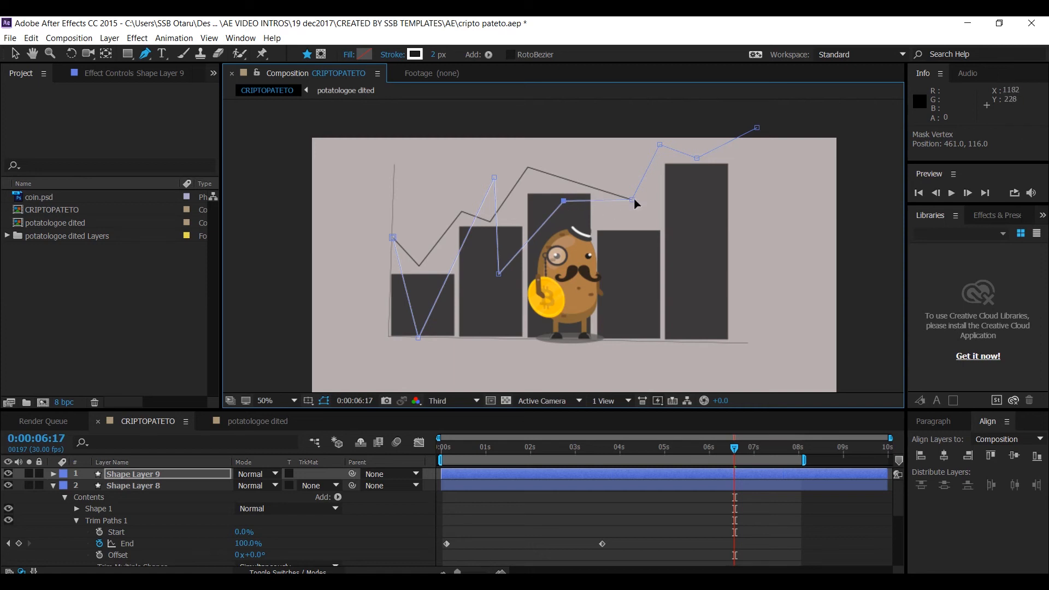
pyautogui.moveTo(632, 199); pyautogui.dragTo(641, 245)
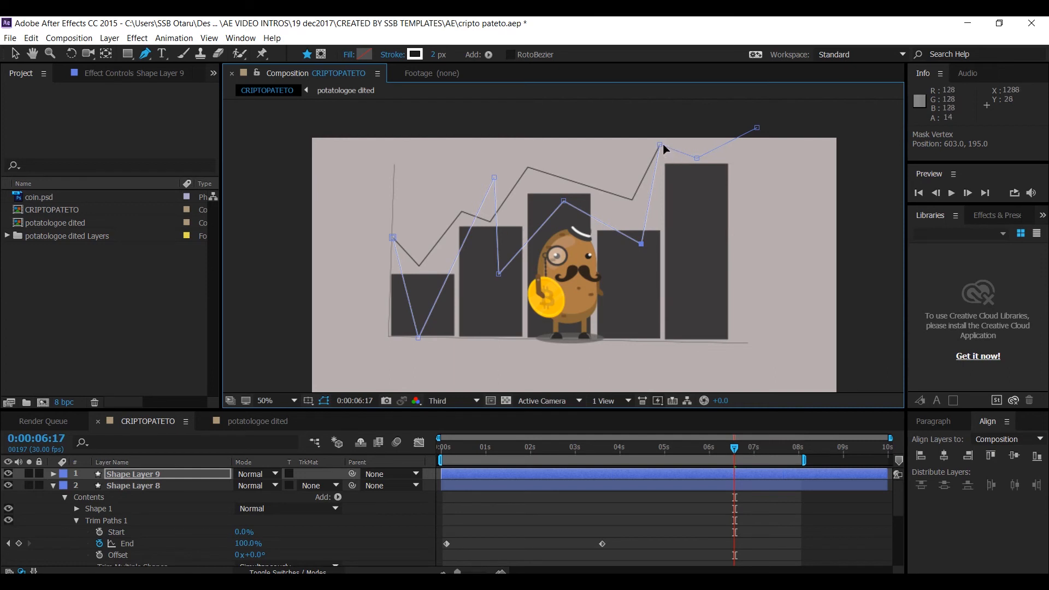
pyautogui.moveTo(660, 146); pyautogui.dragTo(755, 218)
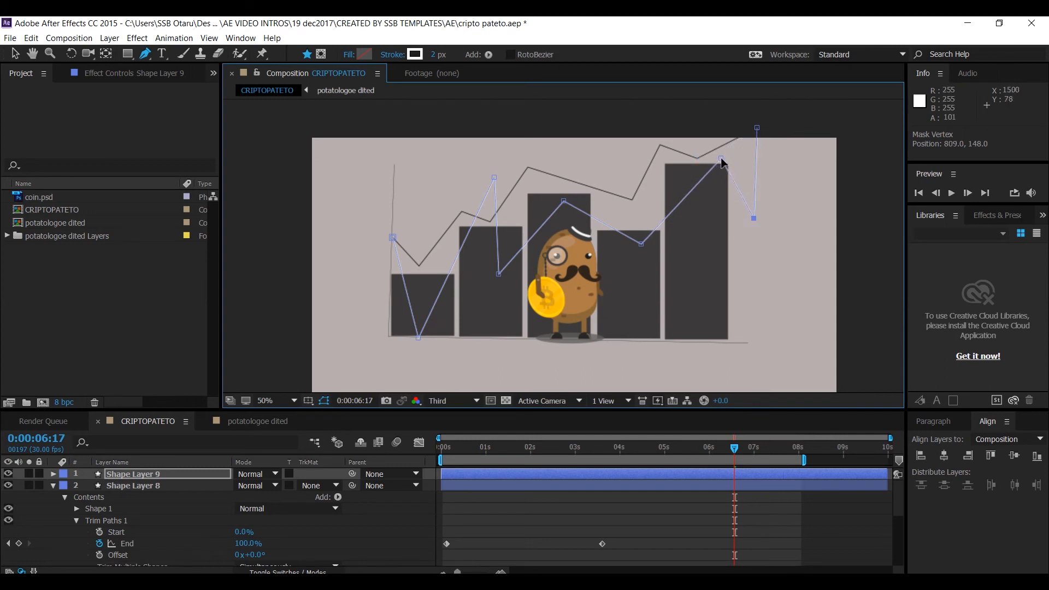
pyautogui.moveTo(721, 159); pyautogui.dragTo(642, 142)
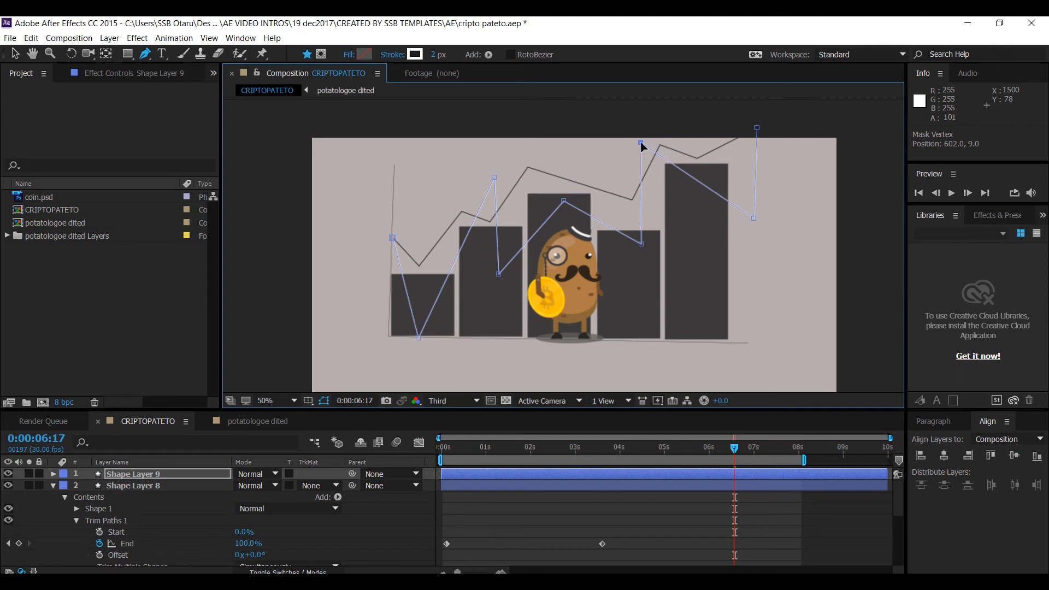
pyautogui.moveTo(754, 218); pyautogui.dragTo(719, 226)
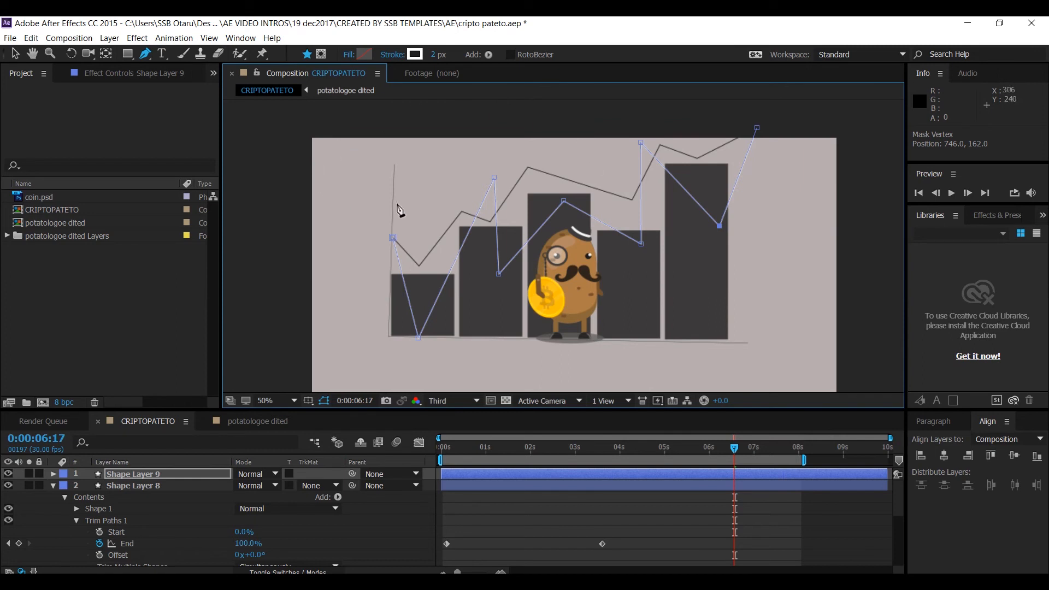
# - Move Shape Layer 9's final End keyframe to 0:00:04:26 and play a preview
pyautogui.click(512, 54)
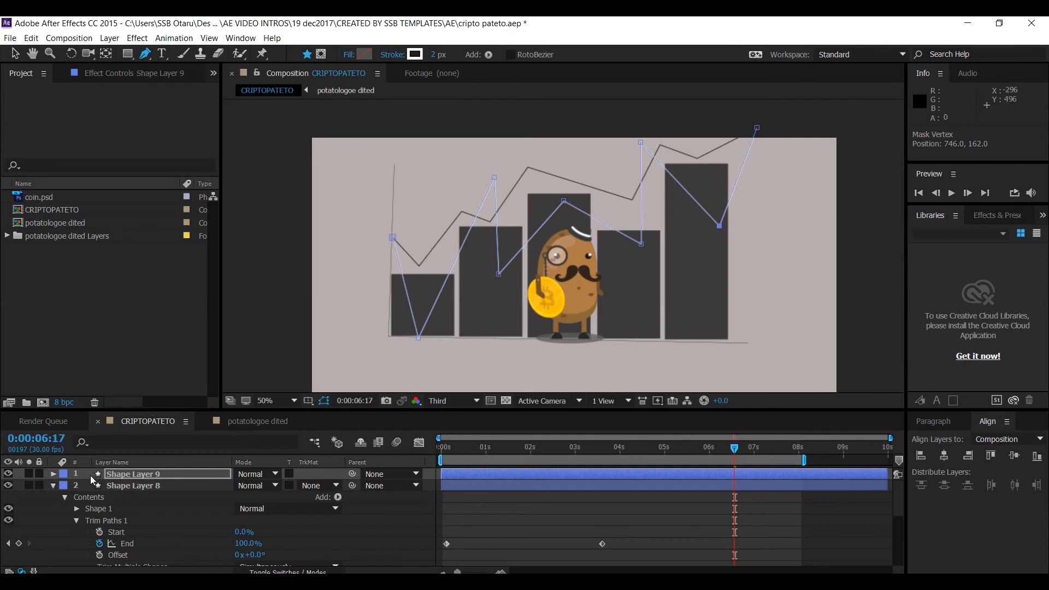
pyautogui.click(123, 474)
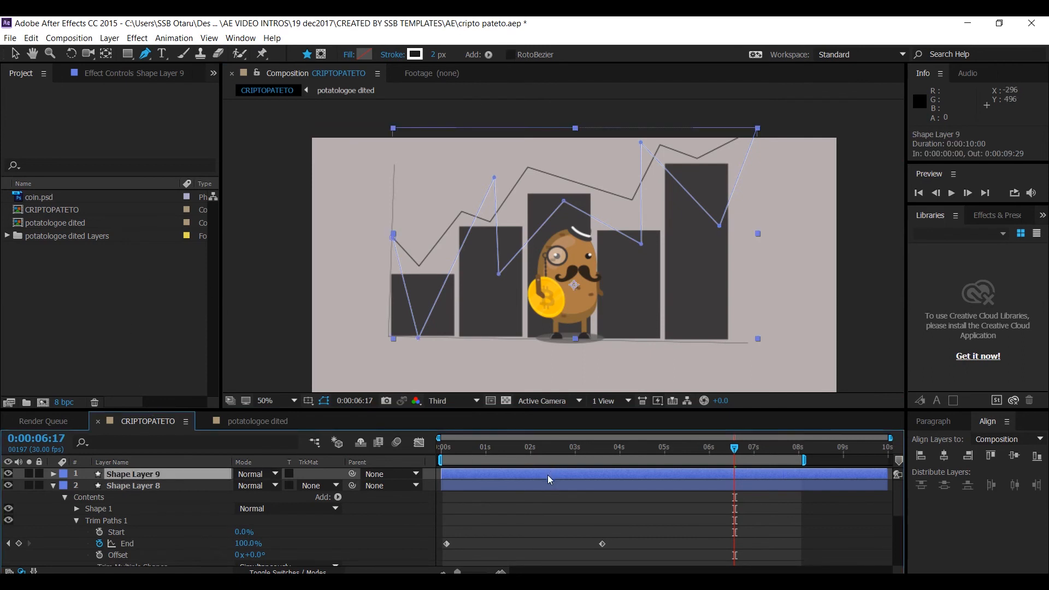
pyautogui.press('u')
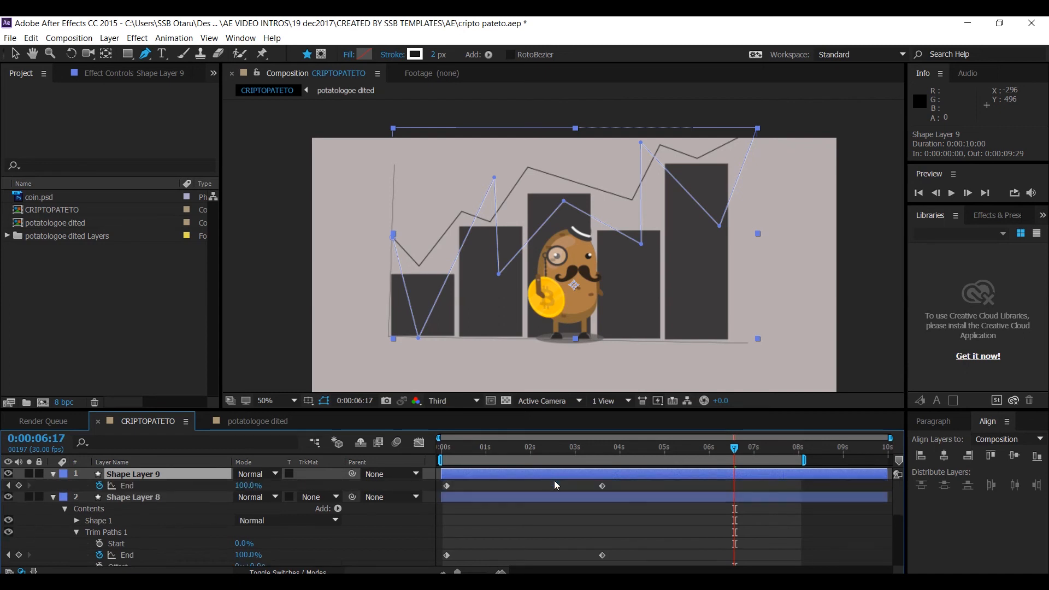
pyautogui.moveTo(603, 490); pyautogui.dragTo(659, 495)
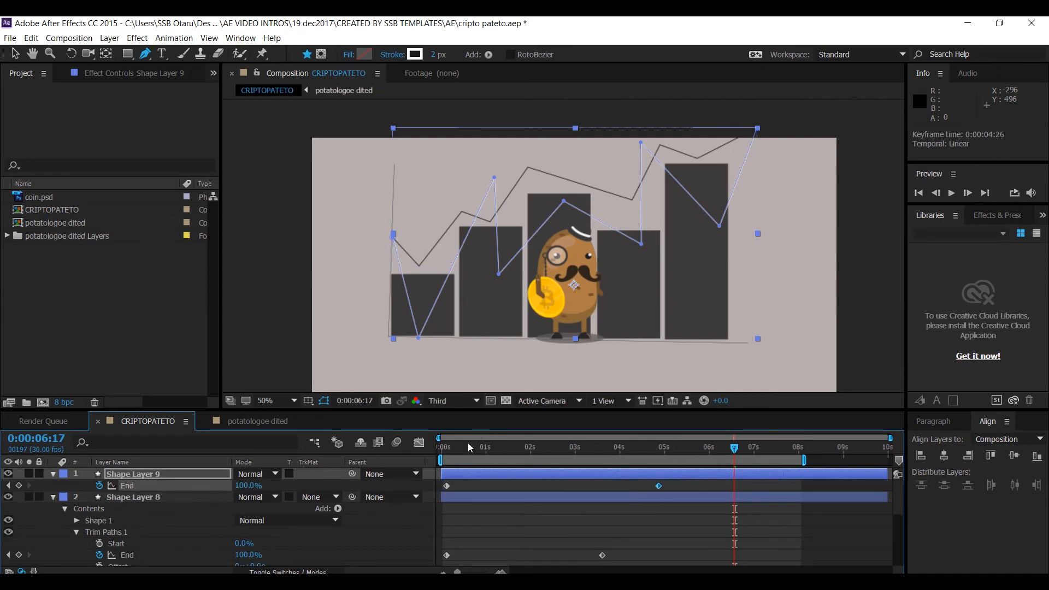
pyautogui.press('space')
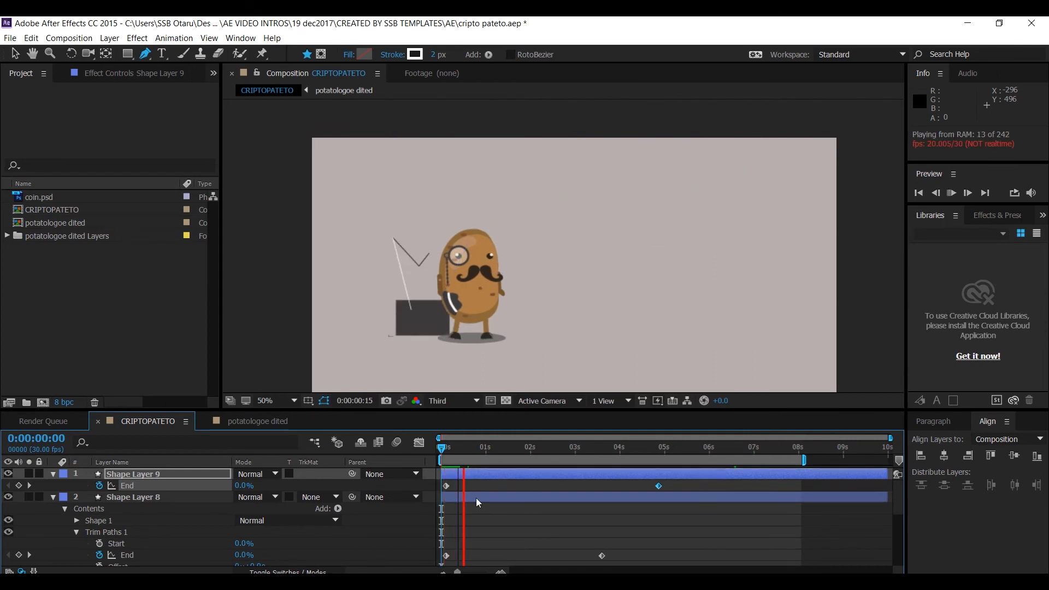
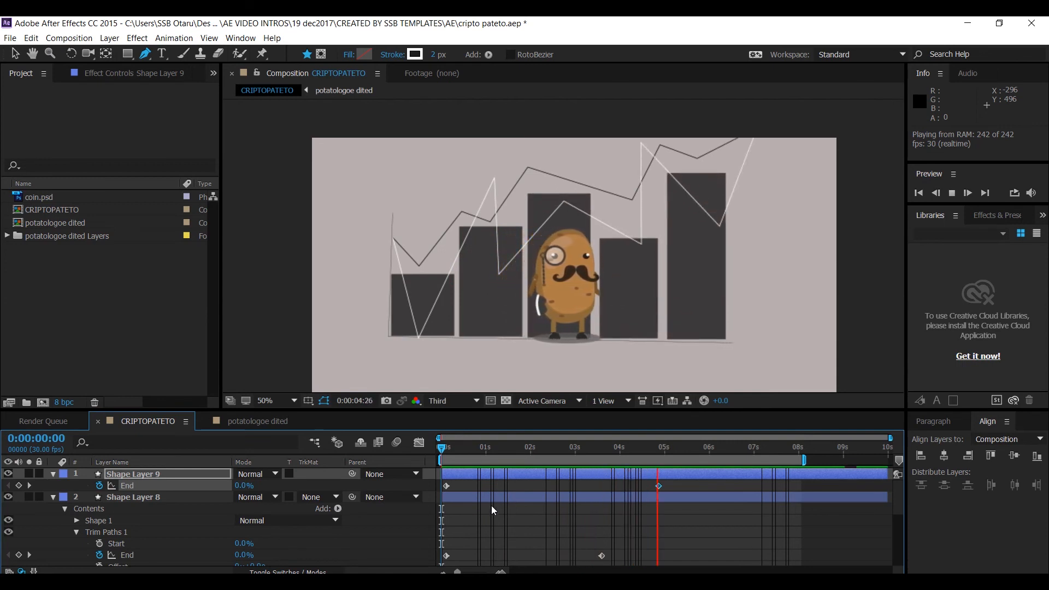
# - Save the project and move Shape Layers 9 and 8 beneath the potatologoe dited layer
pyautogui.press('space')
pyautogui.hotkey('ctrl', 's')
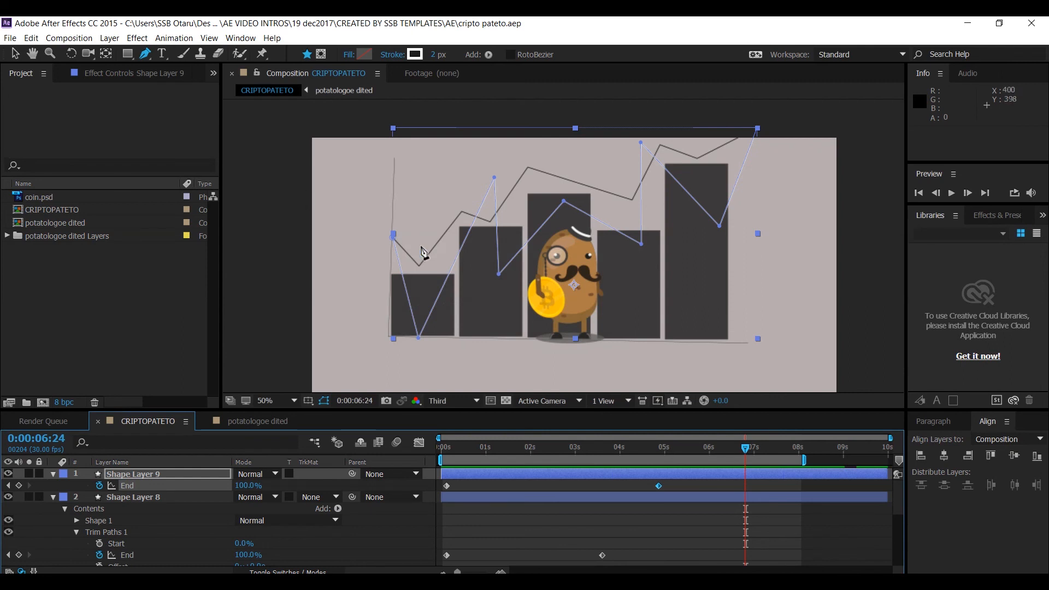
pyautogui.click(15, 53)
pyautogui.keyDown('shift'); pyautogui.click(131, 497); pyautogui.keyUp('shift')
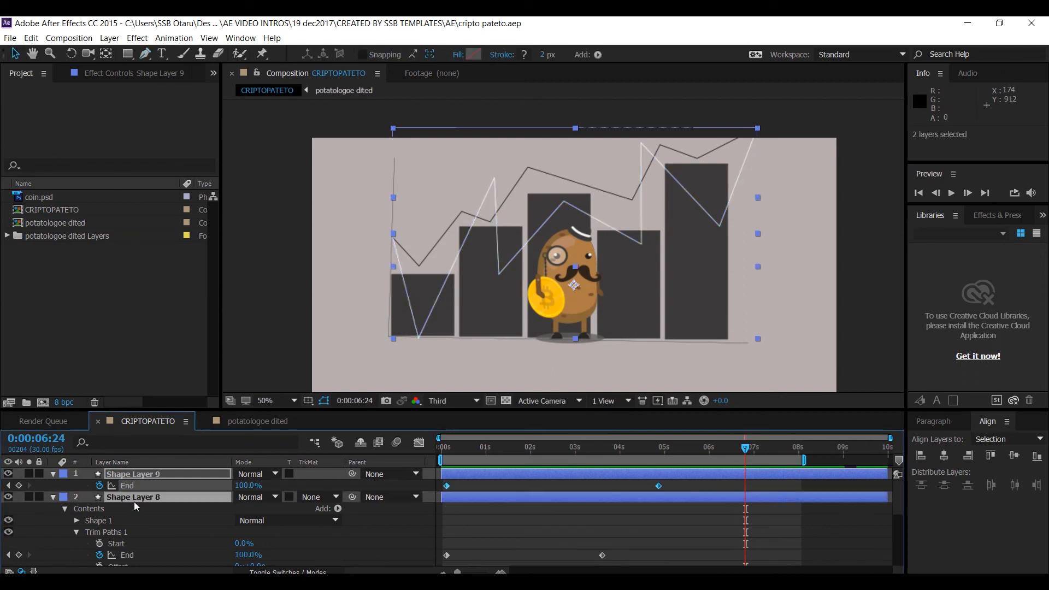
pyautogui.click(53, 473)
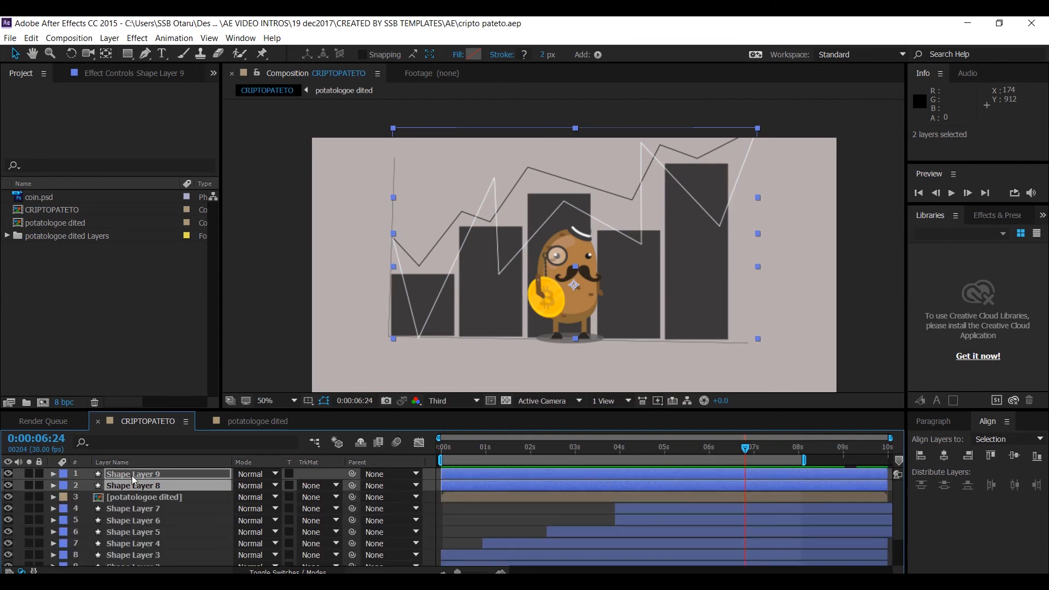
pyautogui.moveTo(132, 475); pyautogui.dragTo(133, 500)
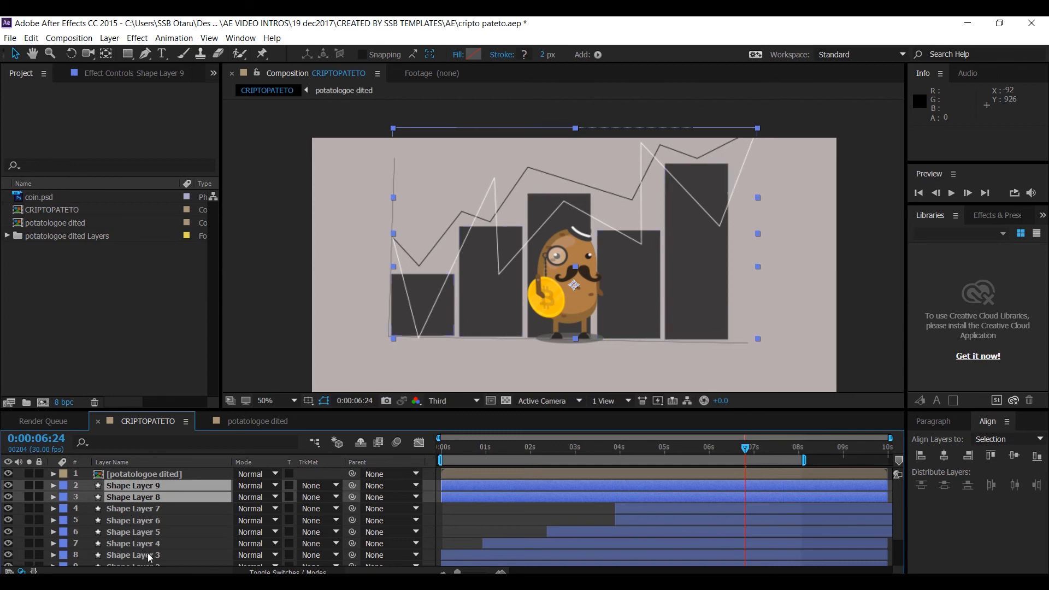
pyautogui.scroll(-3, 145, 549)
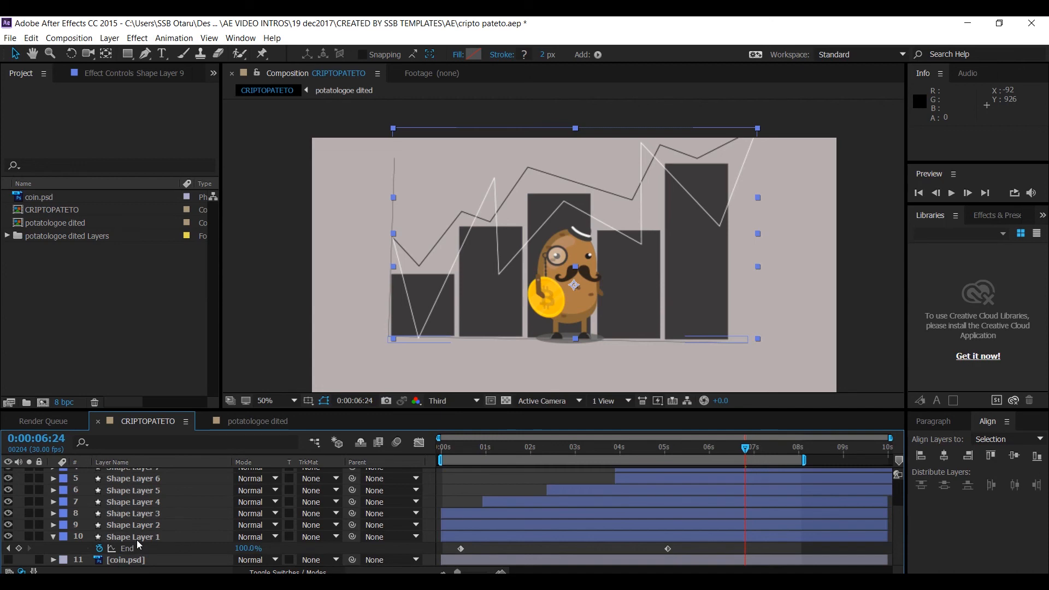
pyautogui.keyDown('shift'); pyautogui.click(136, 538); pyautogui.keyUp('shift')
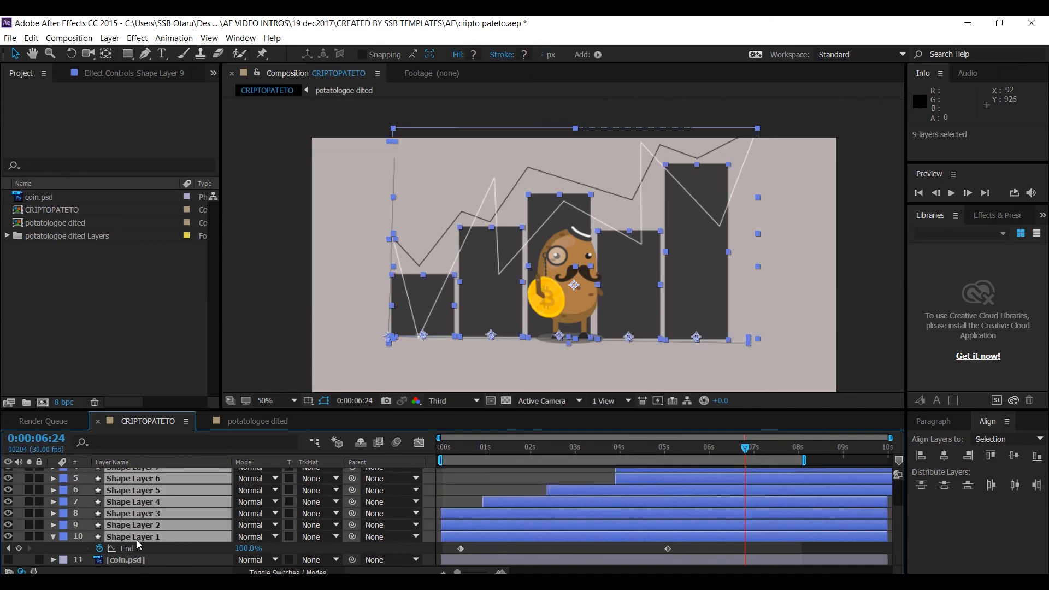
pyautogui.hotkey('ctrl', 'shift', 'c')
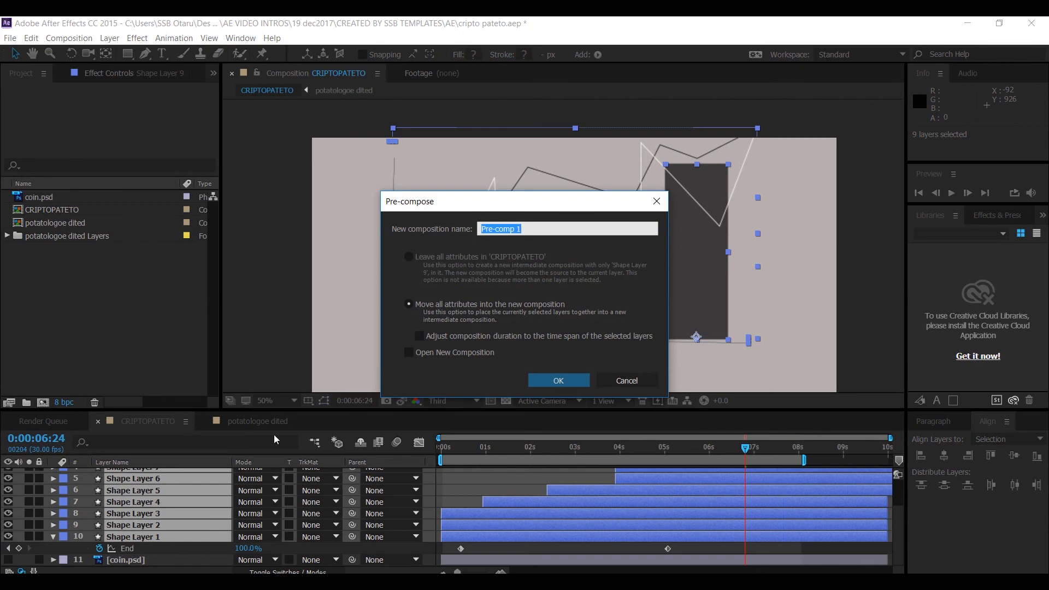
pyautogui.write('graph')
pyautogui.press('Return')
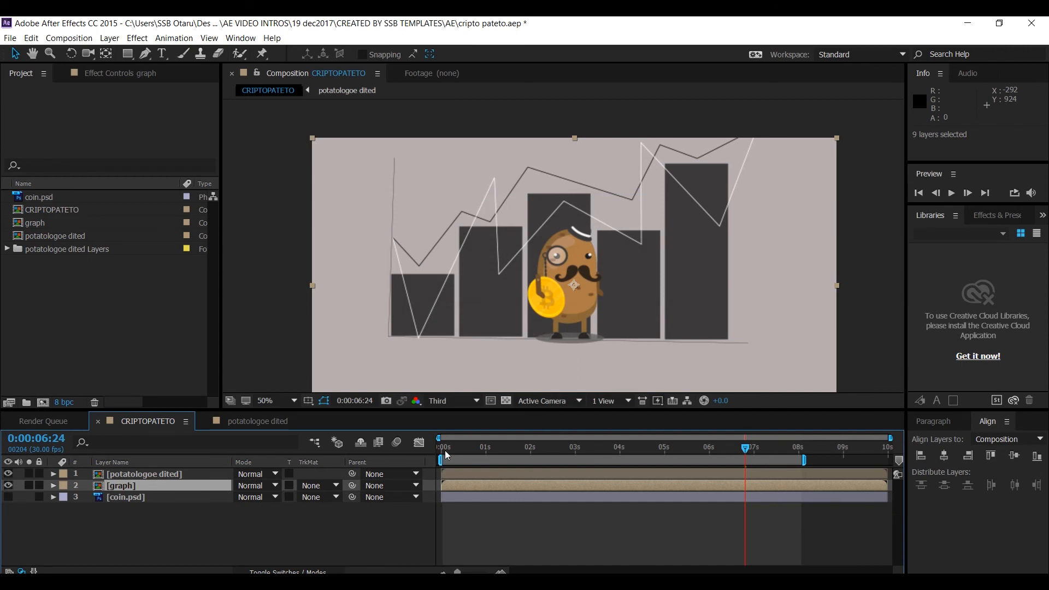
pyautogui.moveTo(446, 455); pyautogui.dragTo(628, 434)
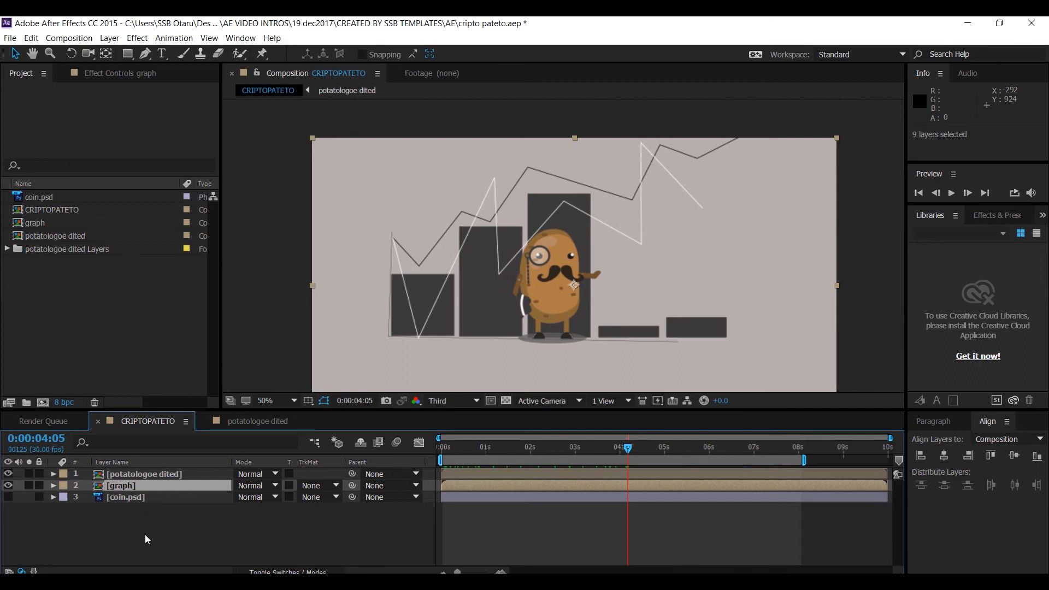
pyautogui.hotkey('ctrl', 'z')
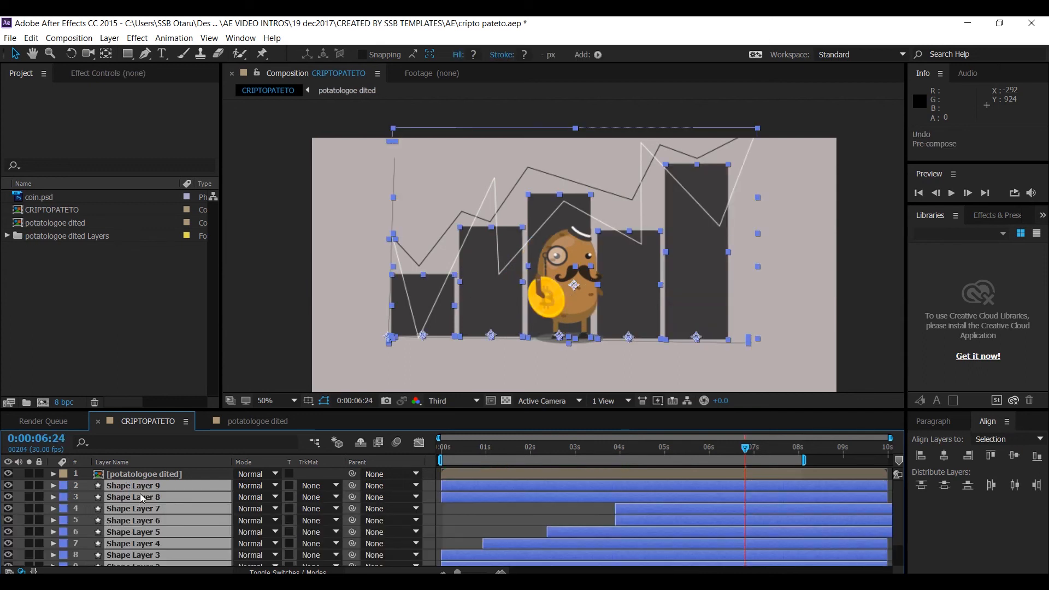
# - Pre-compose Shape Layers 8 down to 1 into a new composition named graph
pyautogui.keyDown('ctrl'); pyautogui.click(143, 487); pyautogui.keyUp('ctrl')
pyautogui.keyDown('ctrl'); pyautogui.click(145, 497); pyautogui.keyUp('ctrl')
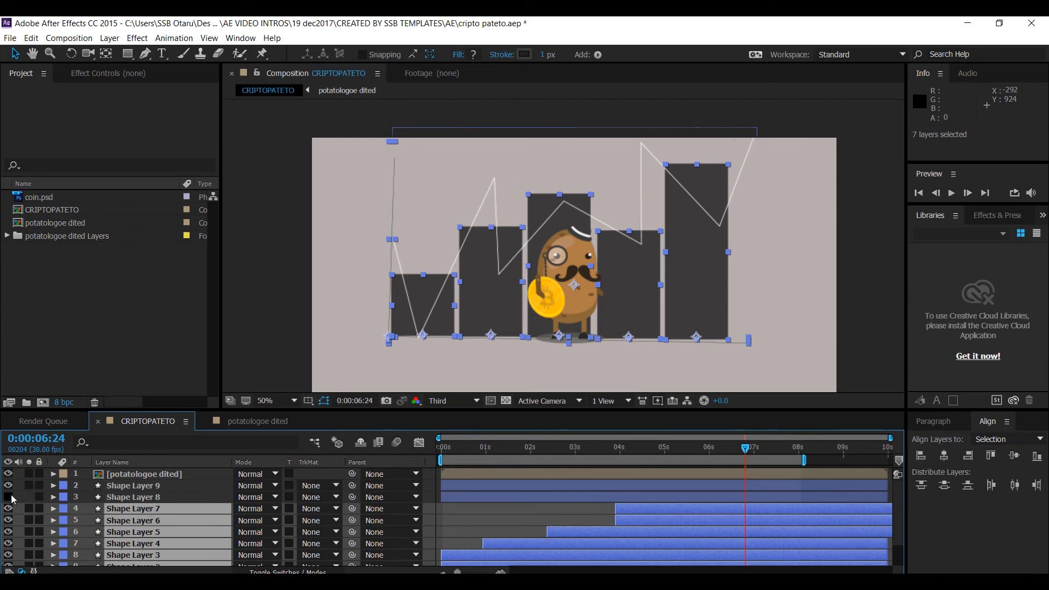
pyautogui.keyDown('ctrl'); pyautogui.click(121, 509); pyautogui.keyUp('ctrl')
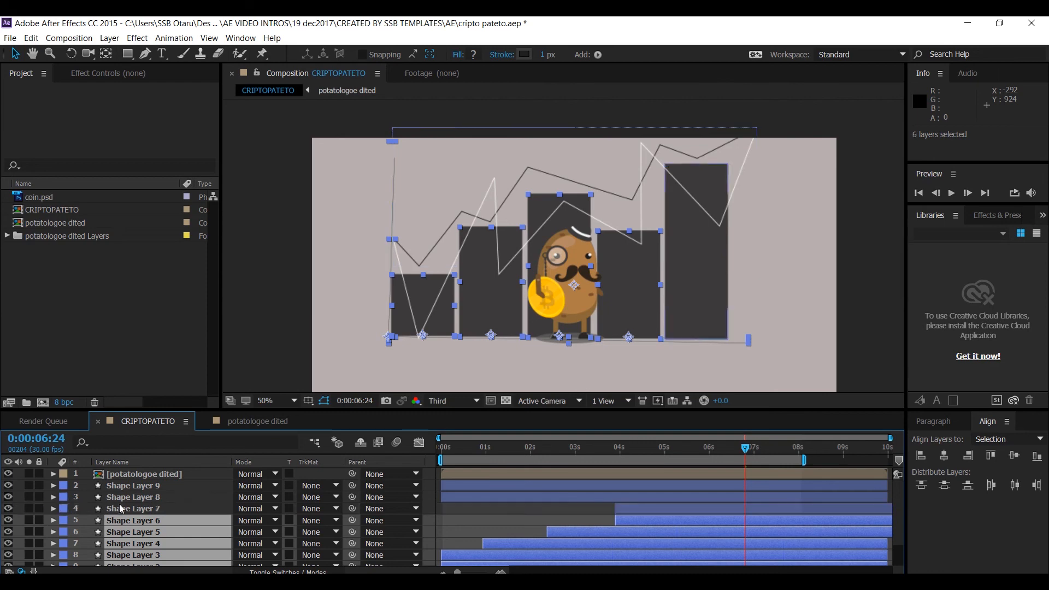
pyautogui.keyDown('ctrl'); pyautogui.click(123, 498); pyautogui.keyUp('ctrl')
pyautogui.keyDown('ctrl'); pyautogui.click(125, 508); pyautogui.keyUp('ctrl')
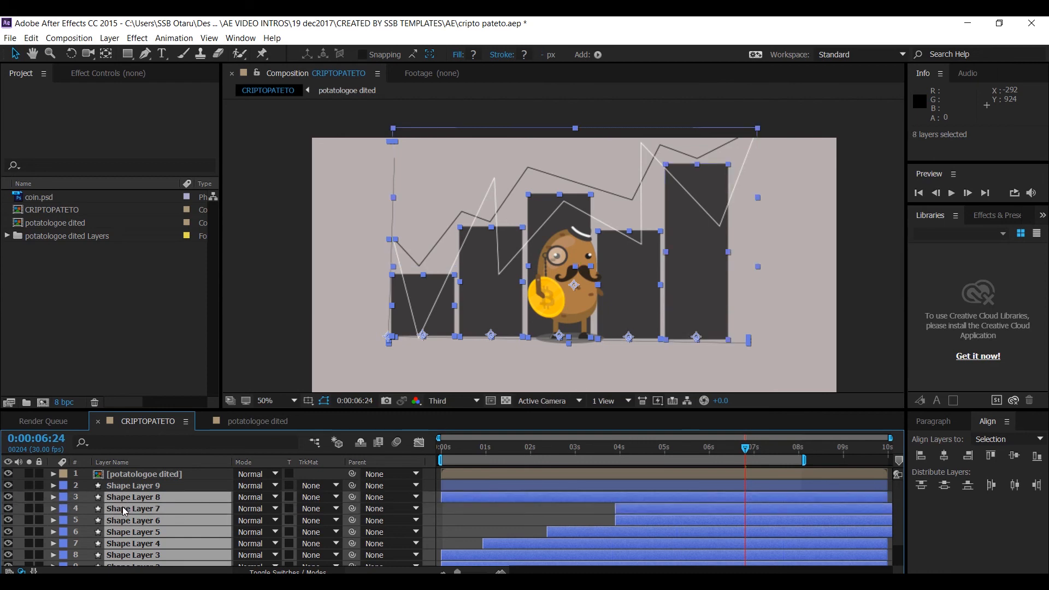
pyautogui.hotkey('ctrl', 'shift', 'c')
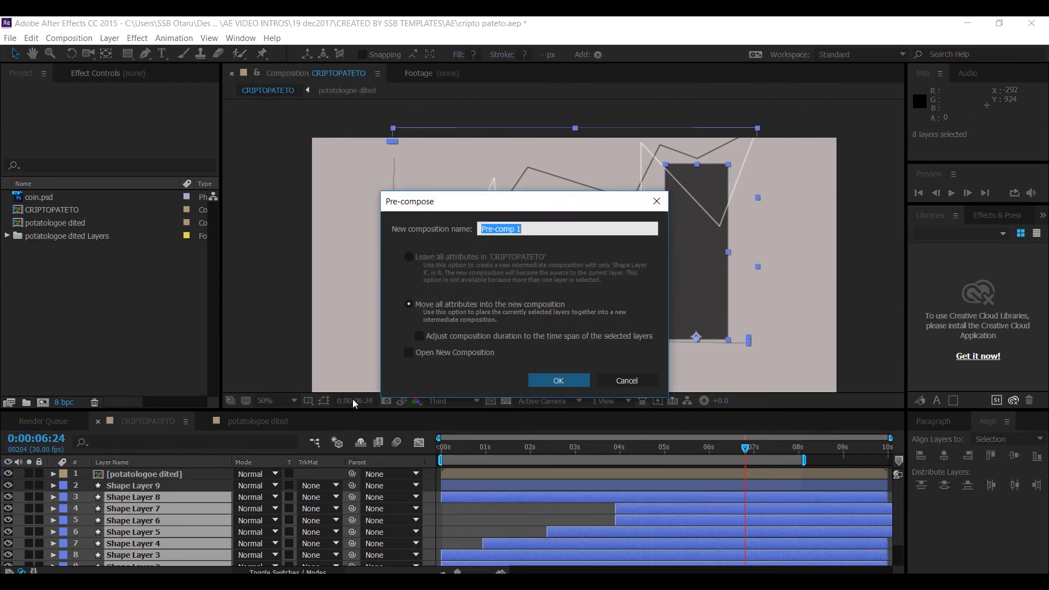
pyautogui.write('graph')
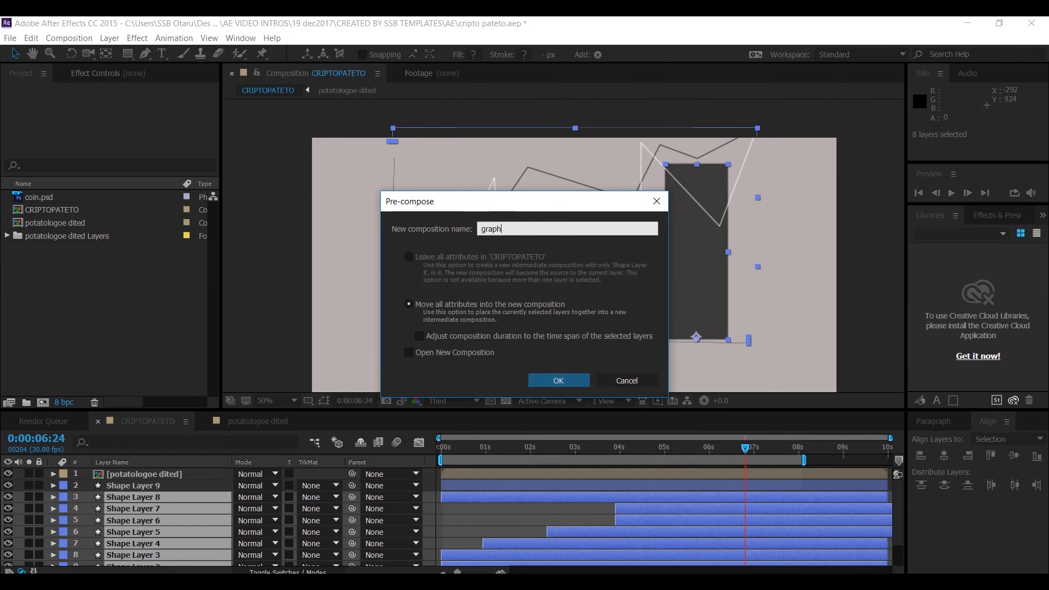
pyautogui.click(558, 380)
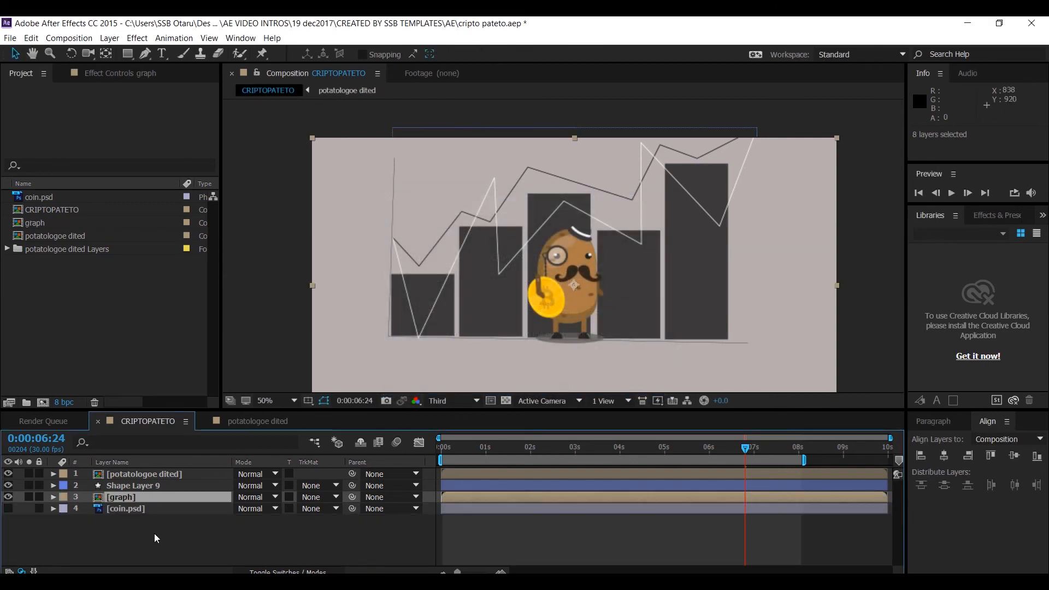
# - Pre-compose Shape Layer 9 and the graph layer into a composition named all grapjs
pyautogui.keyDown('ctrl'); pyautogui.click(139, 485); pyautogui.keyUp('ctrl')
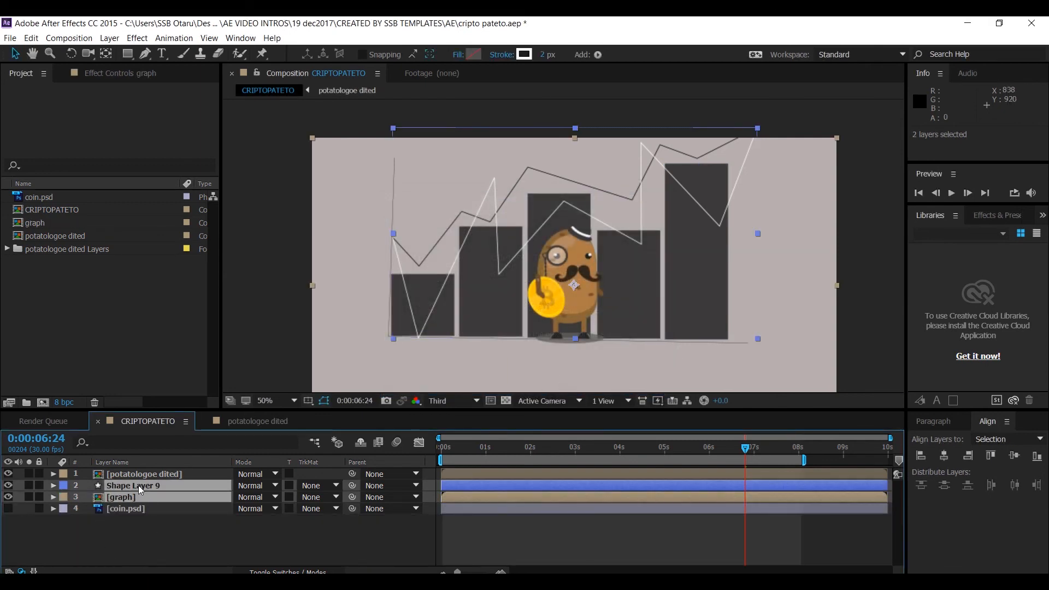
pyautogui.keyDown('ctrl'); pyautogui.click(135, 497); pyautogui.keyUp('ctrl')
pyautogui.keyDown('ctrl'); pyautogui.click(135, 497); pyautogui.keyUp('ctrl')
pyautogui.hotkey('ctrl', 'shift', 'c')
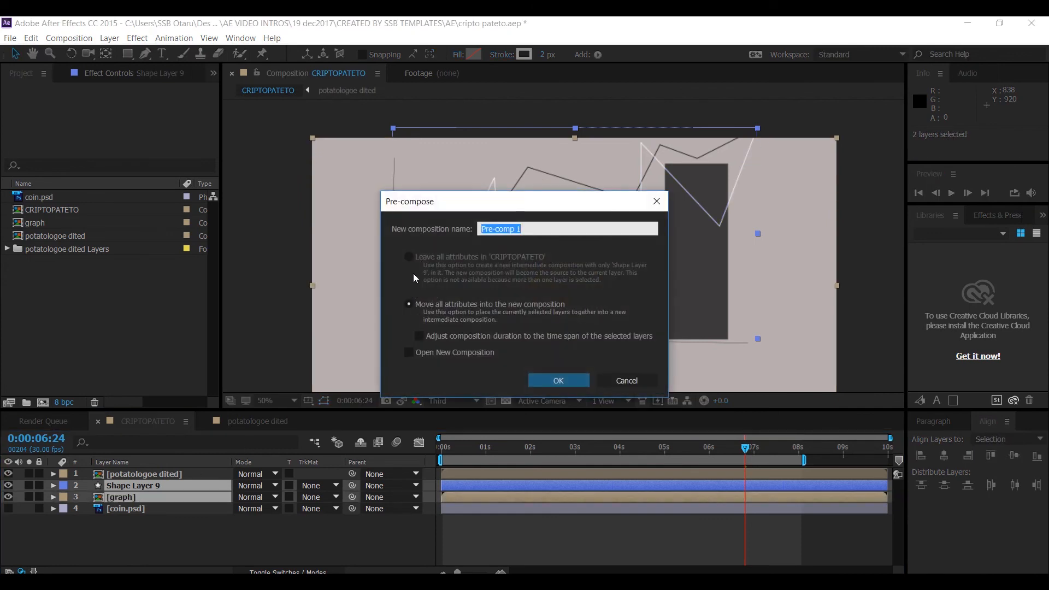
pyautogui.write('all grapjs')
pyautogui.press('Return')
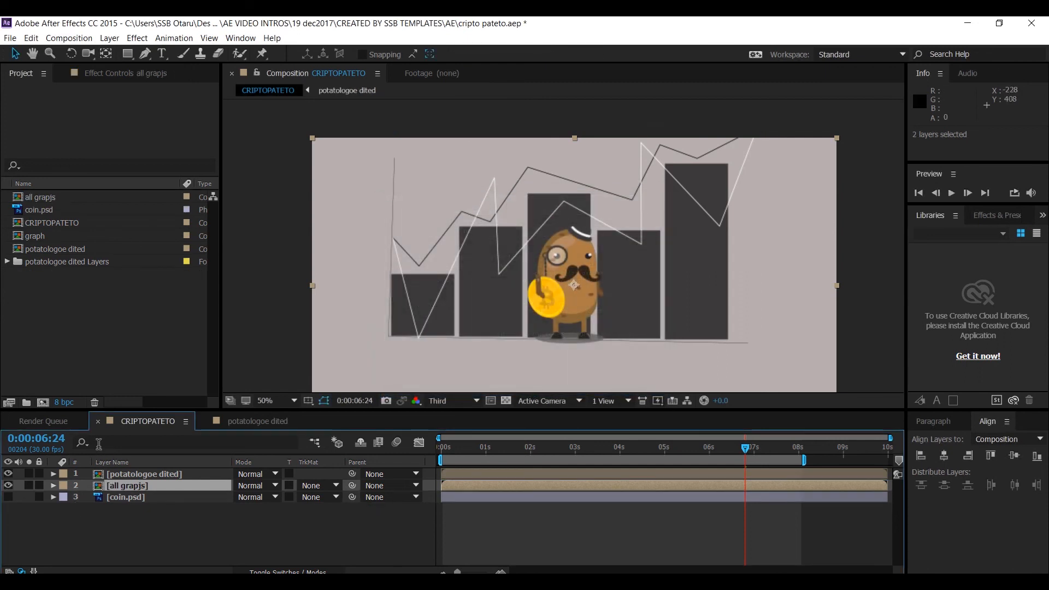
# - Open the all grapjs composition and apply the Fill effect to the graph layer
pyautogui.doubleClick(100, 487)
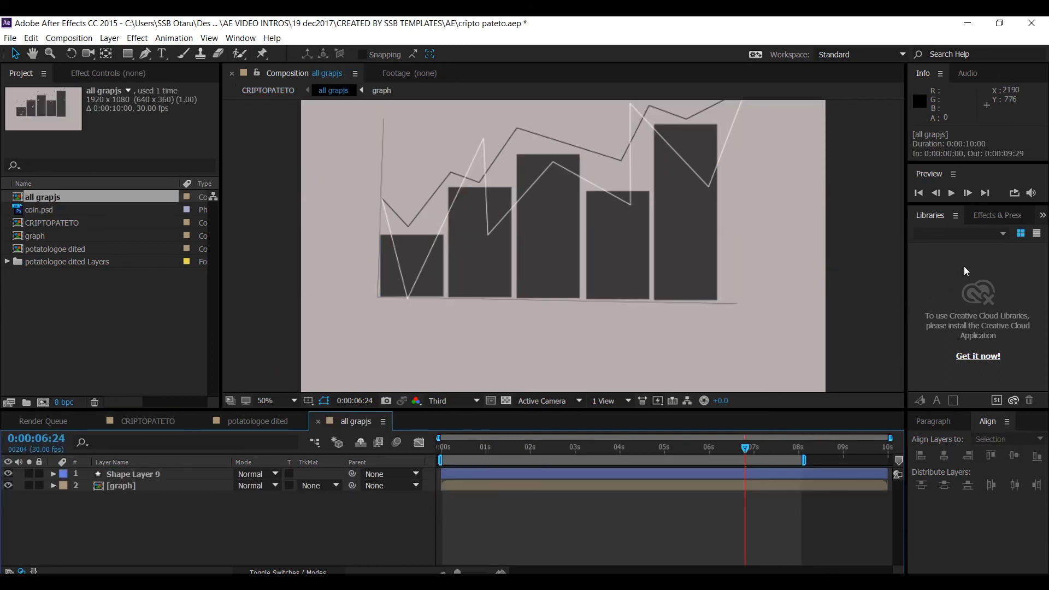
pyautogui.click(994, 215)
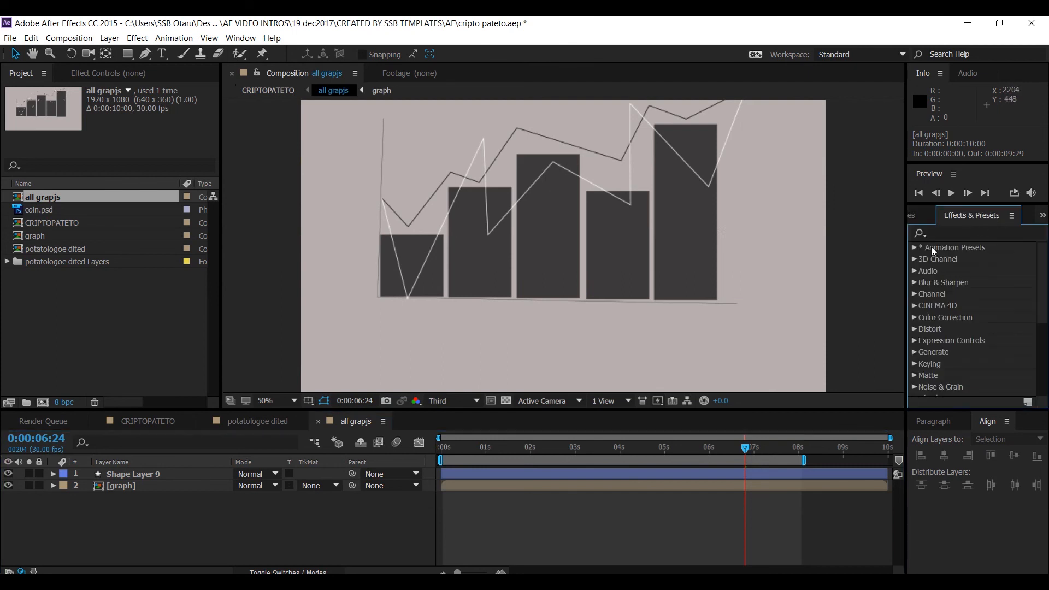
pyautogui.click(952, 232)
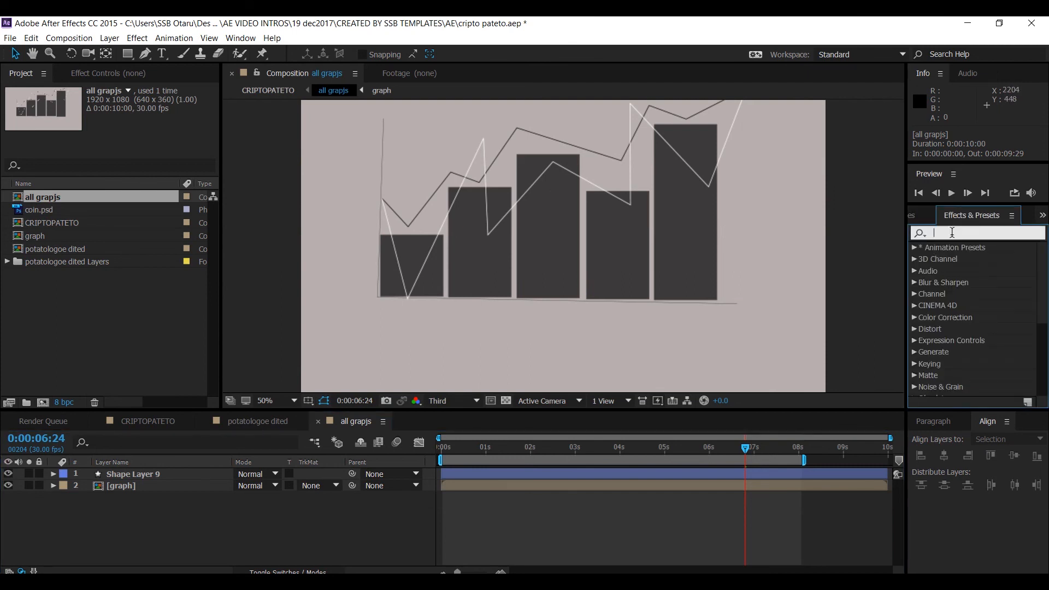
pyautogui.write('fl')
pyautogui.write('ll')
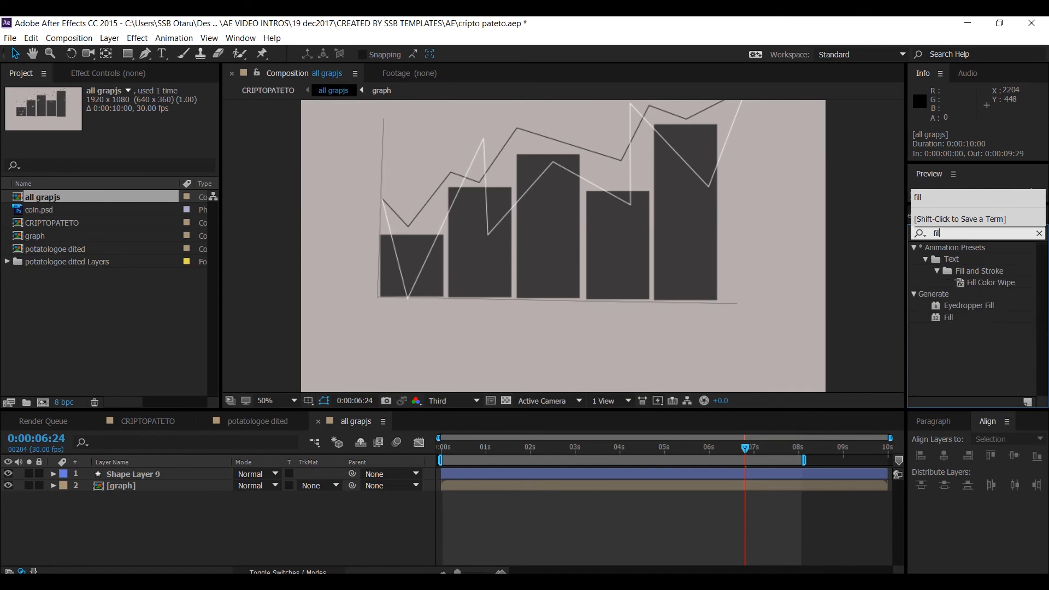
pyautogui.click(844, 388)
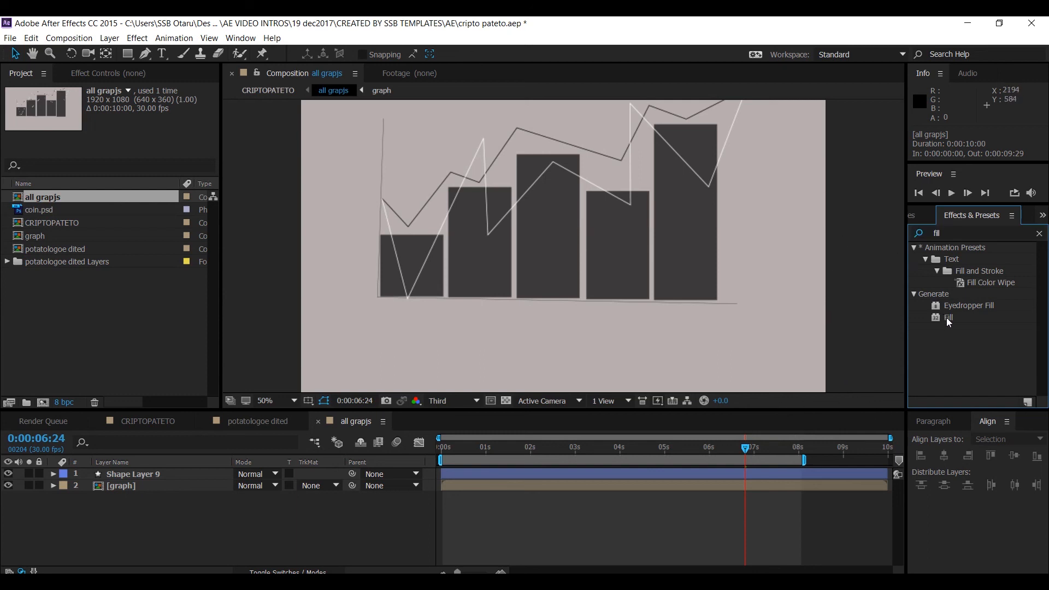
pyautogui.moveTo(946, 317); pyautogui.dragTo(142, 491)
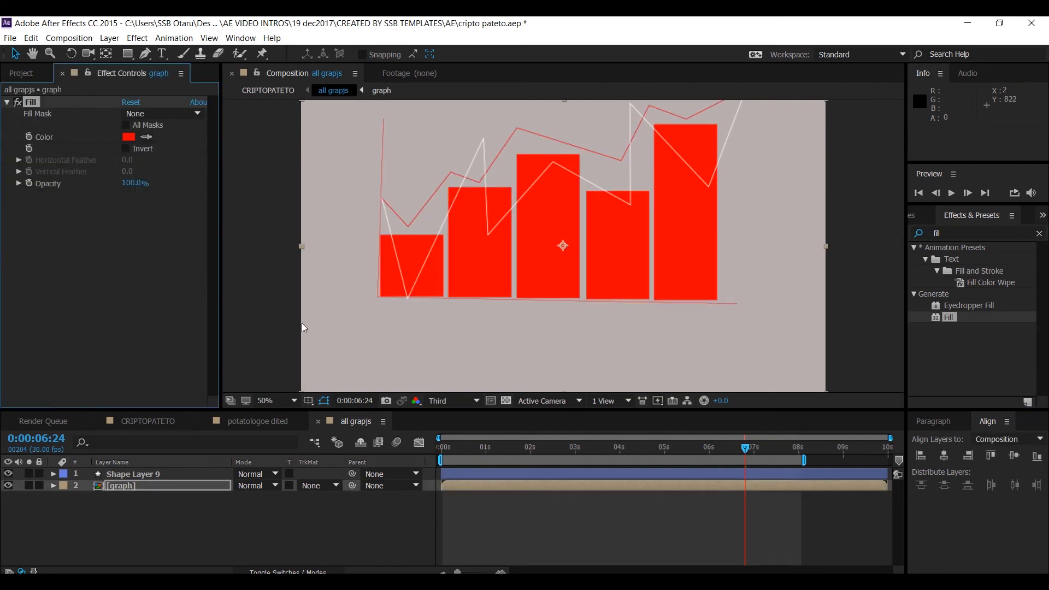
# - Set the Fill effect's color to gray 929090
pyautogui.click(129, 140)
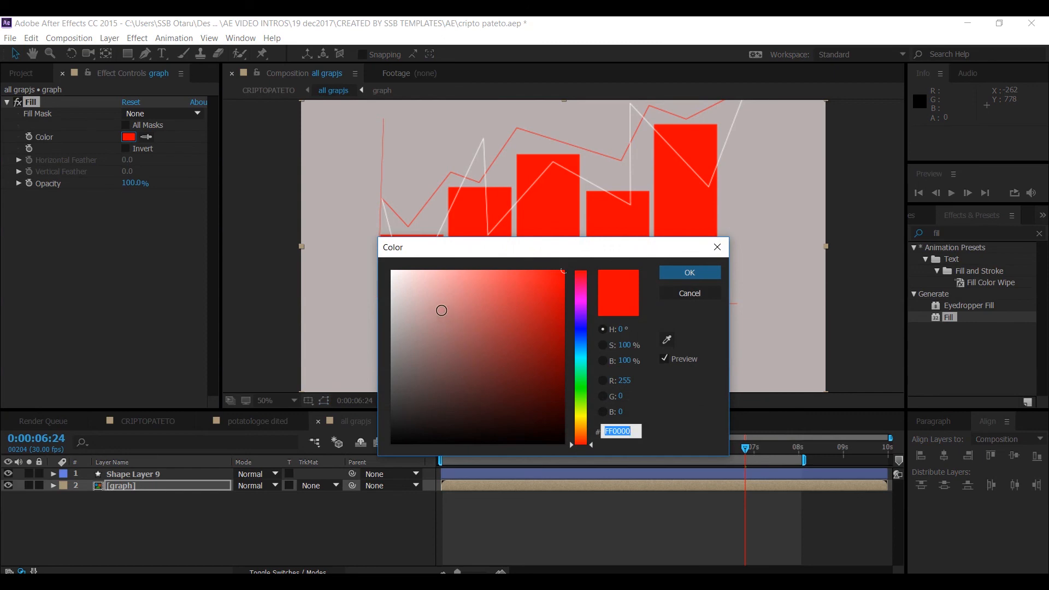
pyautogui.moveTo(437, 310); pyautogui.dragTo(396, 386)
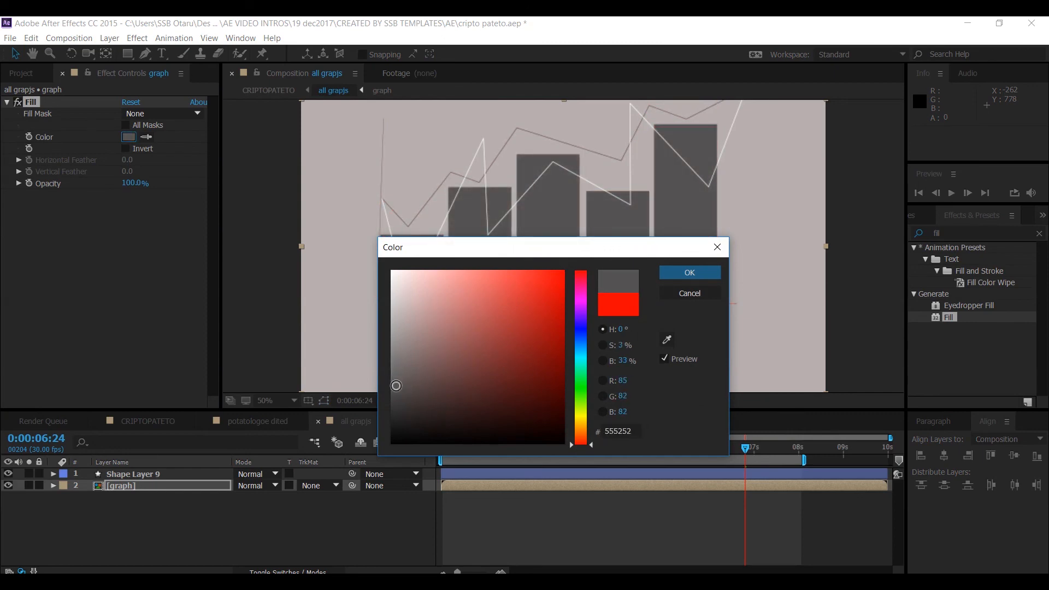
pyautogui.moveTo(396, 346)
pyautogui.mouseDown()
pyautogui.moveTo(395, 332)
pyautogui.moveTo(393, 344)
pyautogui.mouseUp()
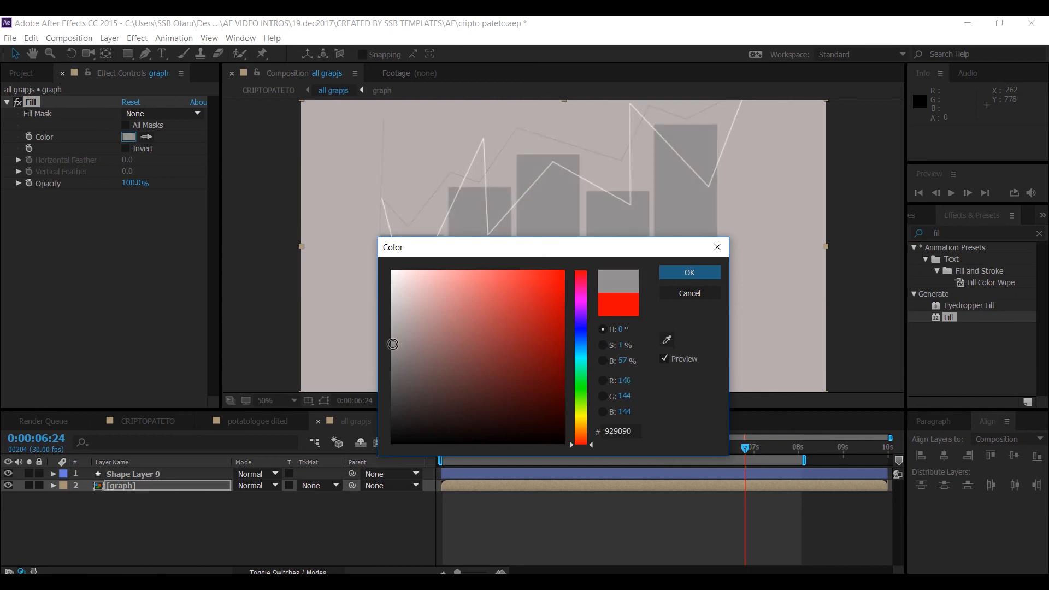
pyautogui.click(689, 273)
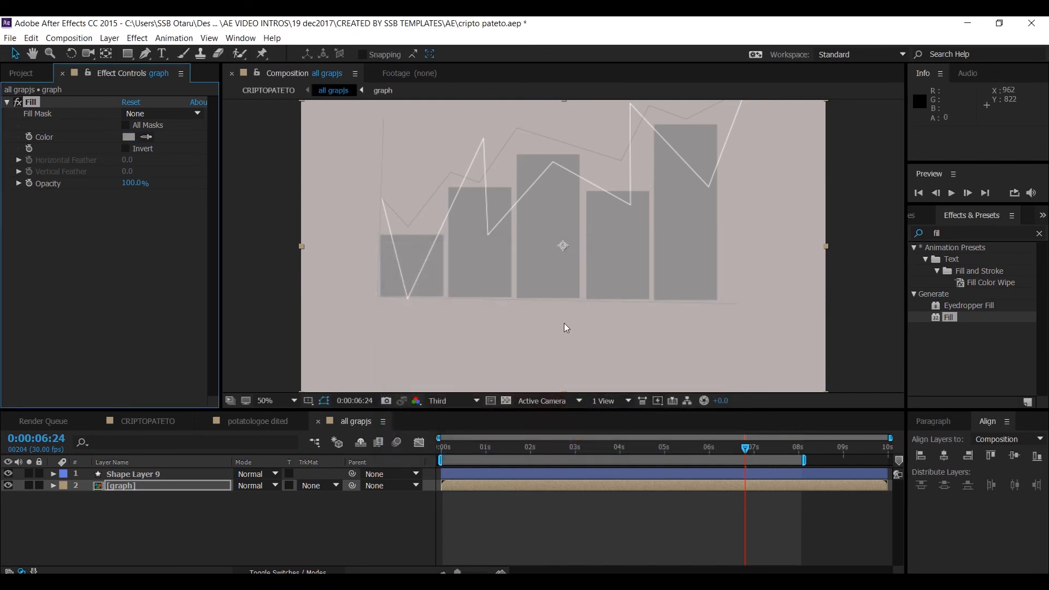
# - Save the project and scrub through the CRIPTOPATETO composition's timeline to preview it
pyautogui.hotkey('ctrl', 's')
pyautogui.click(148, 421)
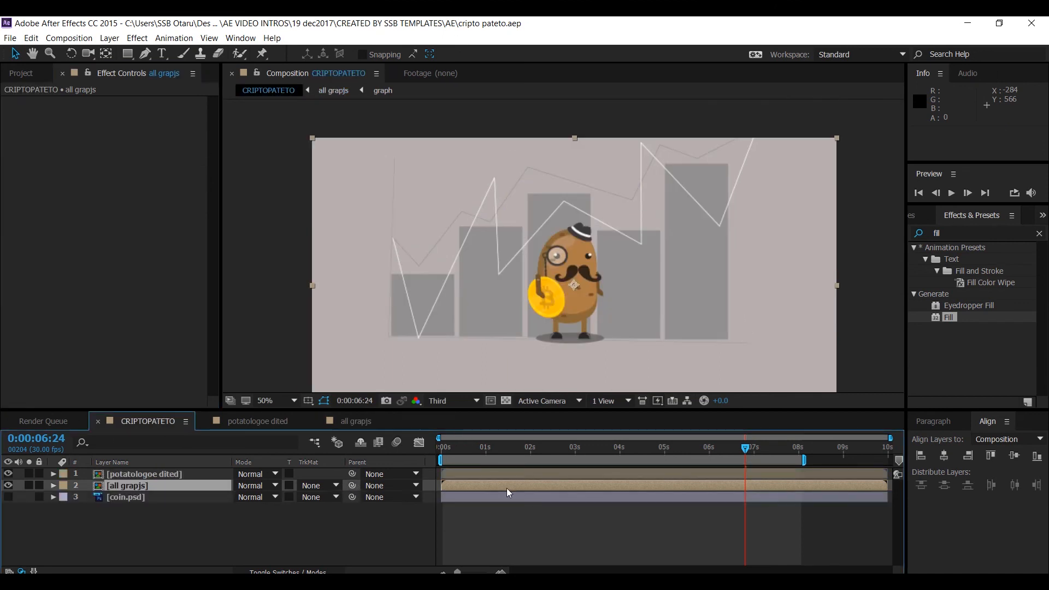
pyautogui.moveTo(451, 453); pyautogui.dragTo(725, 423)
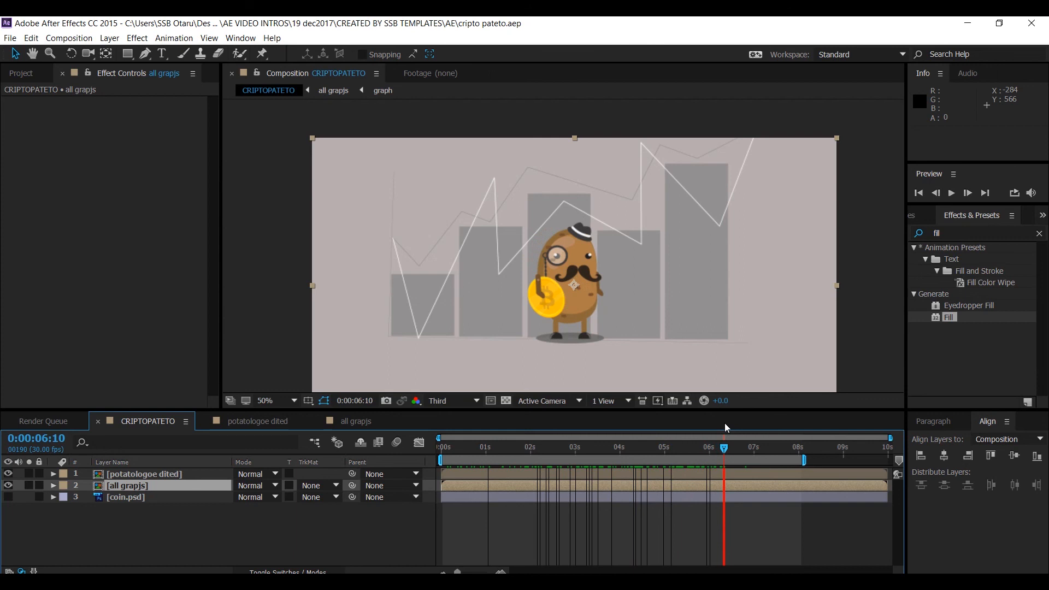
pyautogui.moveTo(724, 423); pyautogui.dragTo(704, 400)
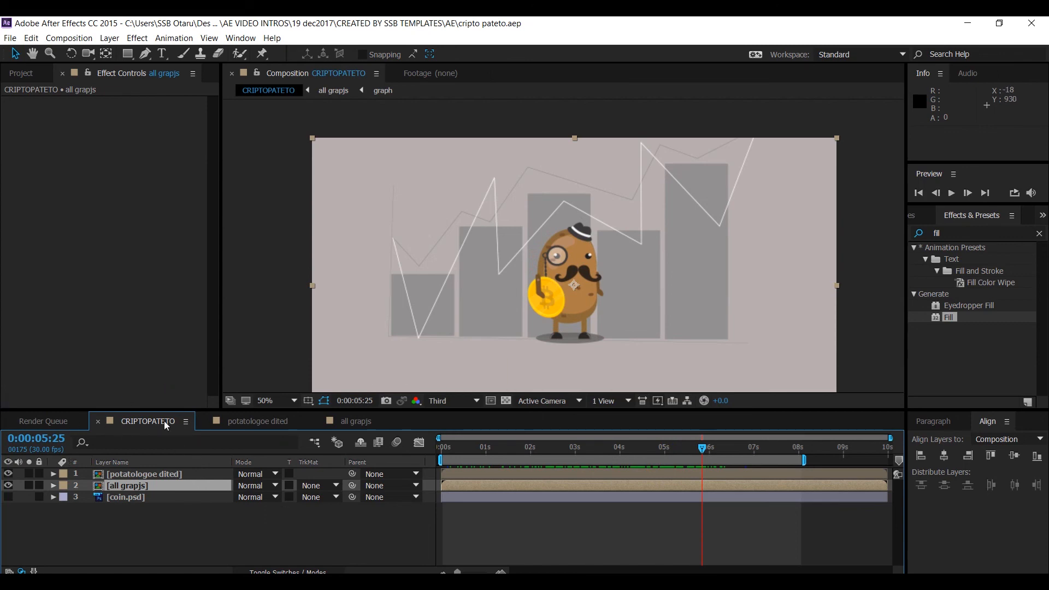
pyautogui.click(142, 491)
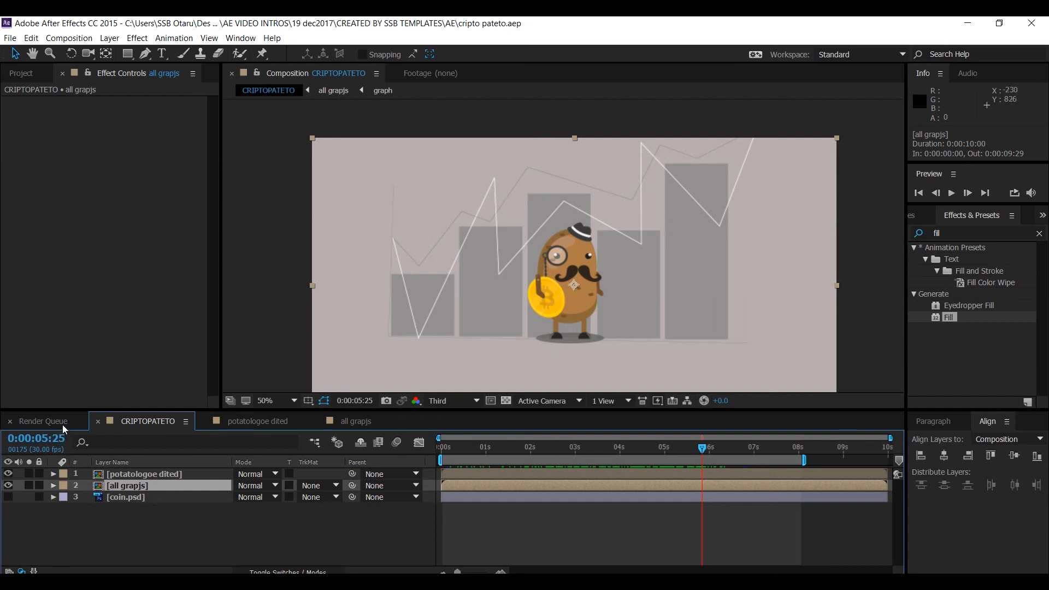
pyautogui.click(44, 422)
pyautogui.click(146, 422)
pyautogui.click(105, 474)
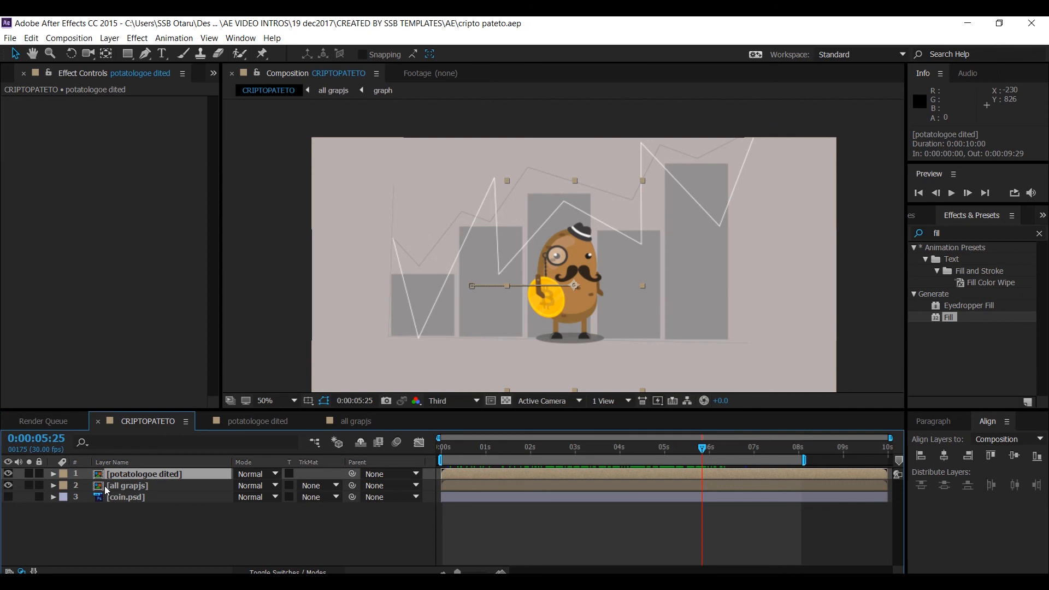
pyautogui.click(119, 519)
pyautogui.rightClick(119, 519)
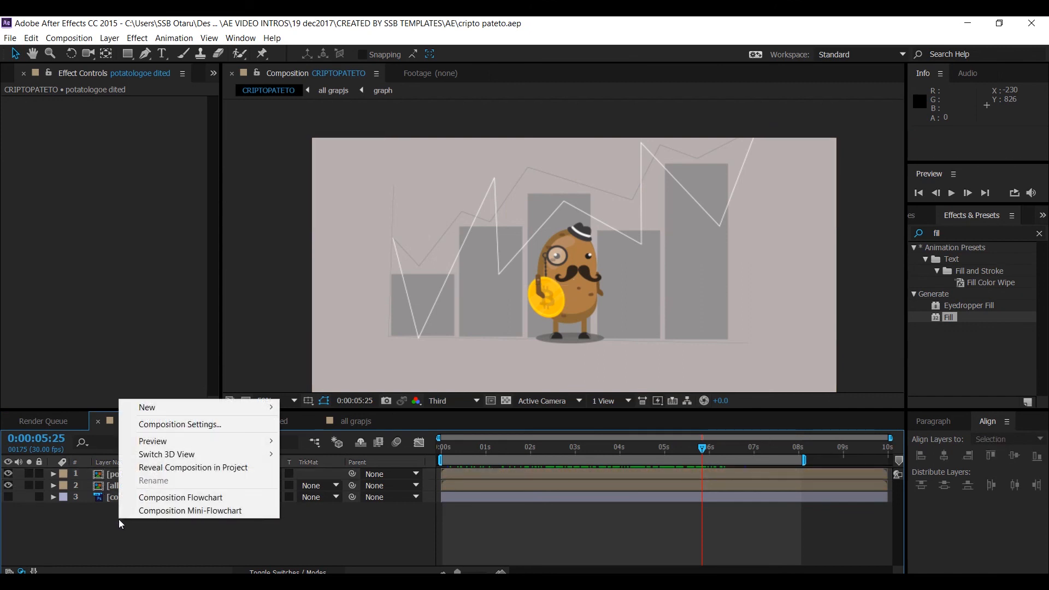
# - Create a new solid layer named bg and move it to the bottom of the layer stack
pyautogui.moveTo(152, 407)
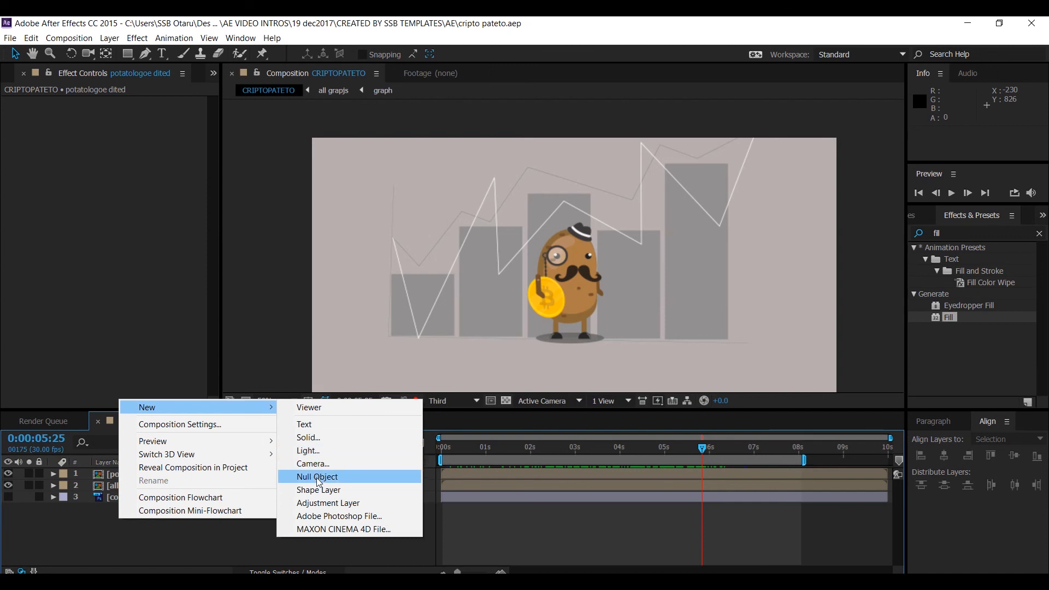
pyautogui.click(319, 438)
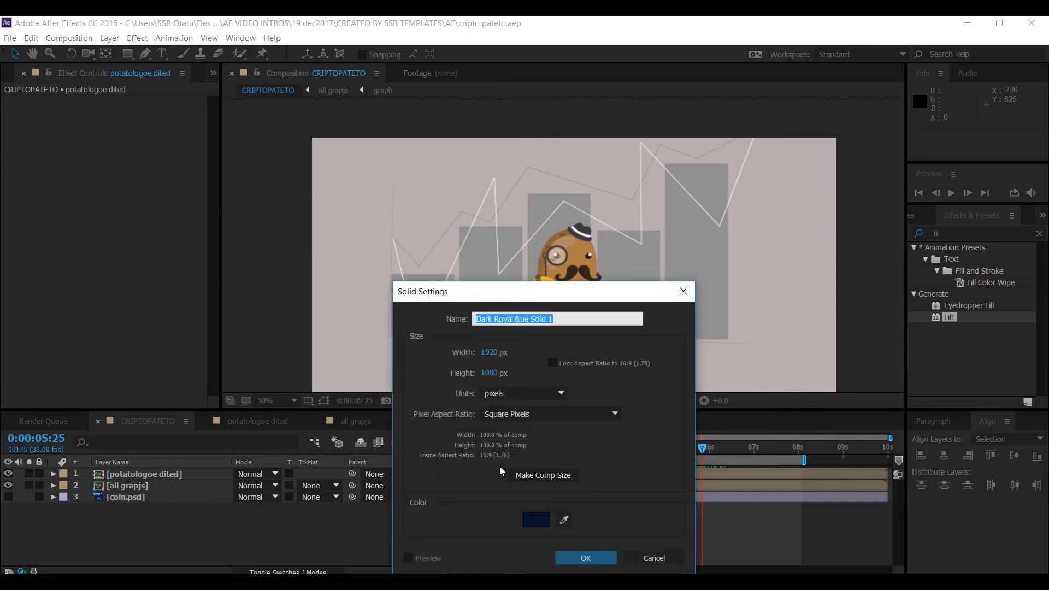
pyautogui.write('bg')
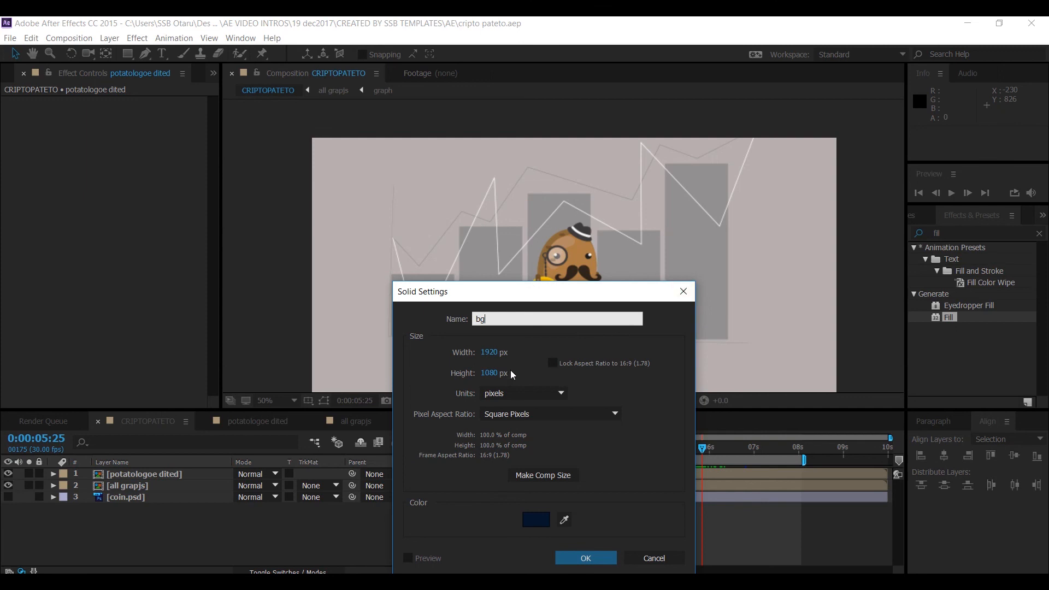
pyautogui.click(585, 557)
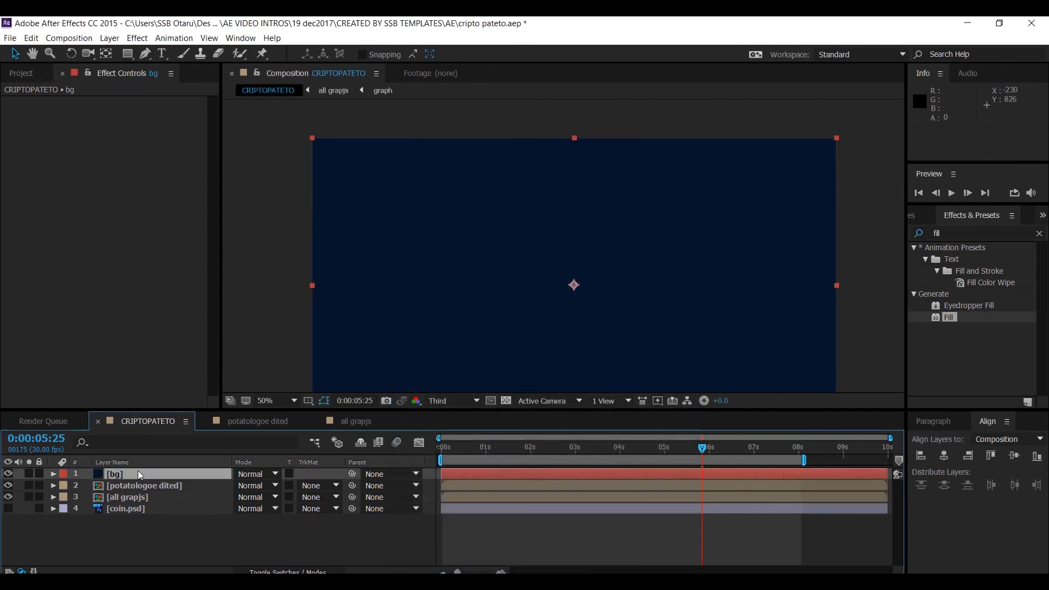
pyautogui.moveTo(139, 473); pyautogui.dragTo(129, 535)
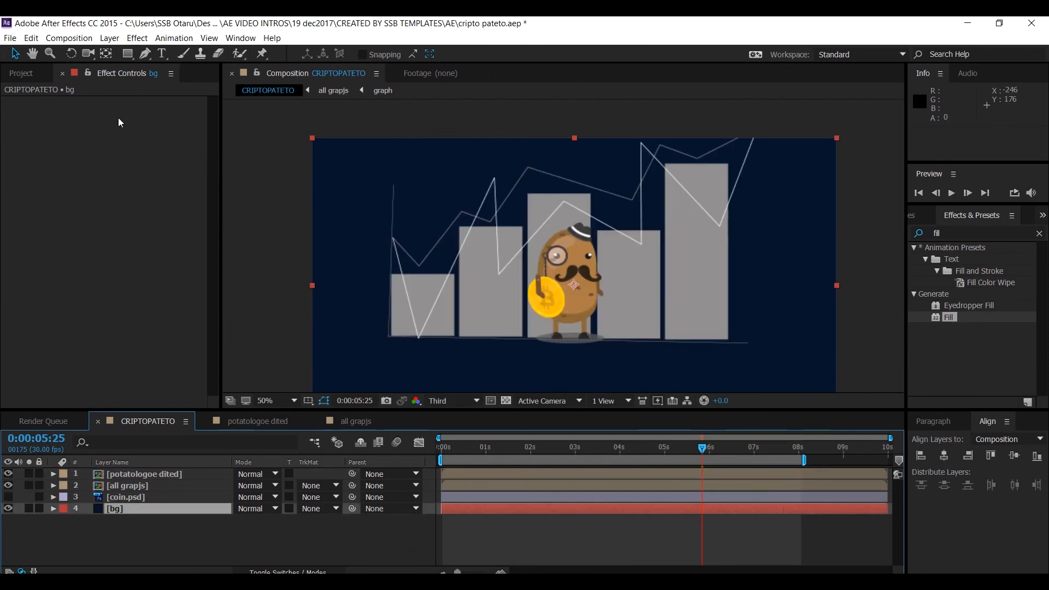
# - Search the effects for ramp and apply Gradient Ramp to the bg layer
pyautogui.click(968, 237)
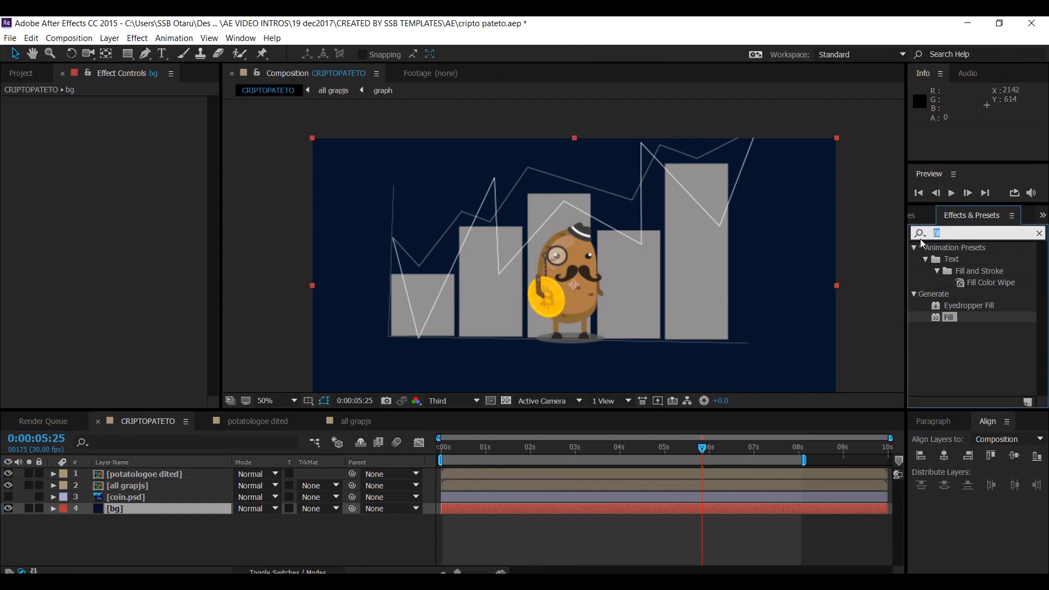
pyautogui.write('ra')
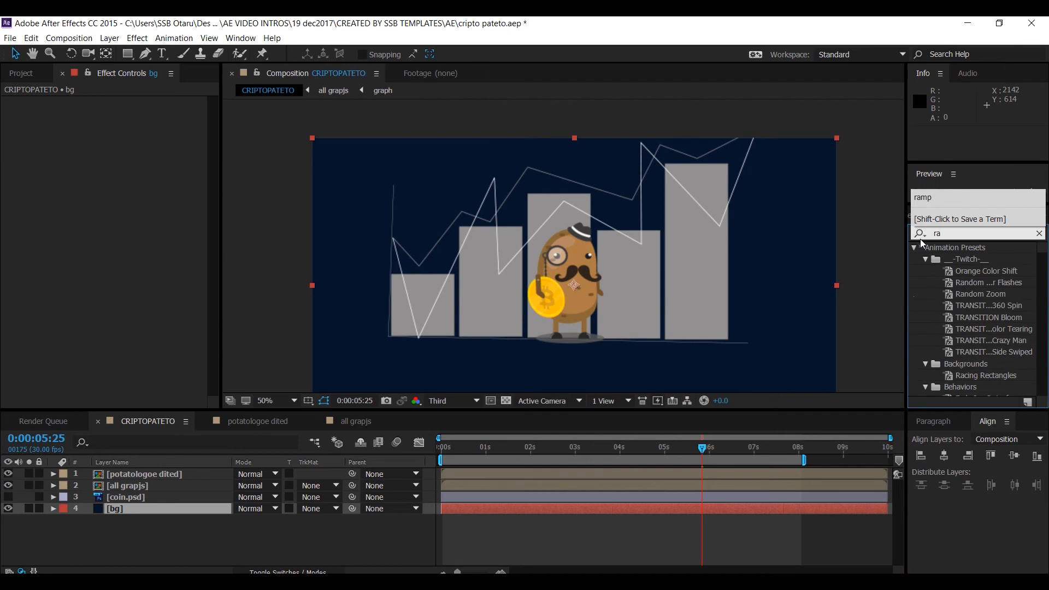
pyautogui.write('mp')
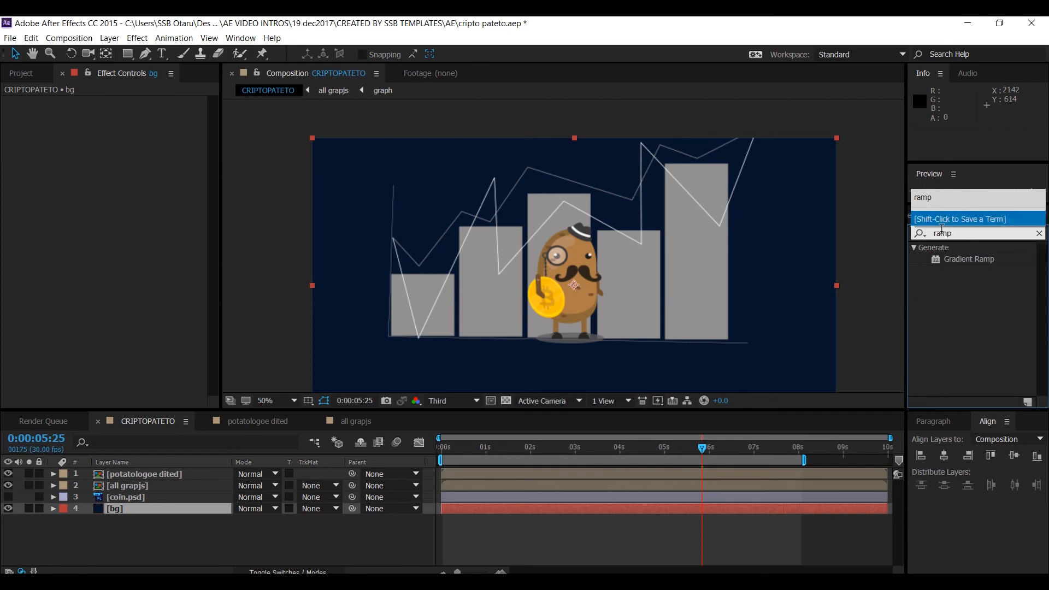
pyautogui.moveTo(969, 258); pyautogui.dragTo(480, 505)
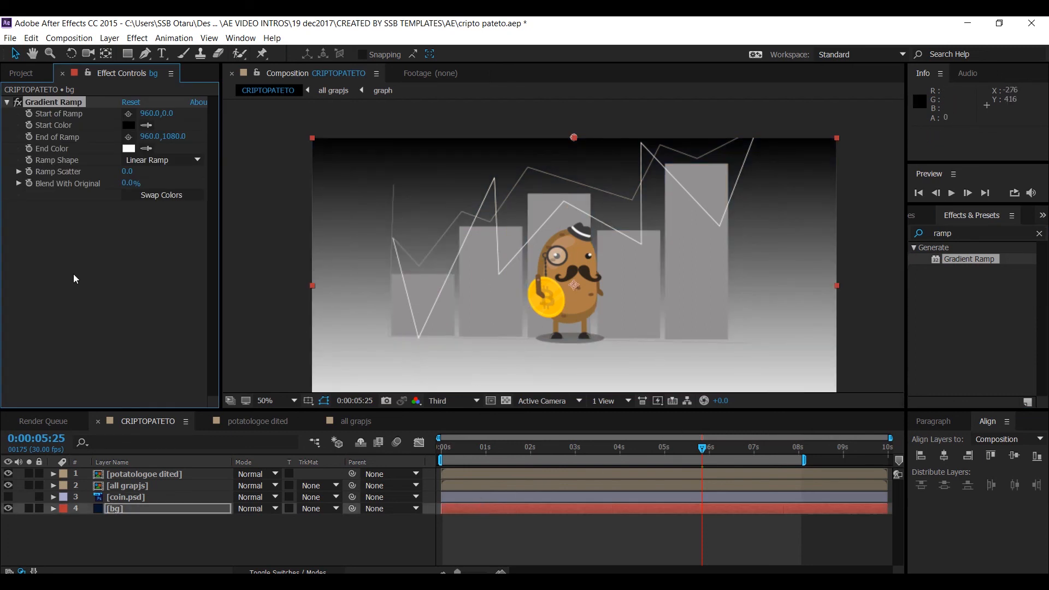
# - Set the Gradient Ramp's Start Color to 3C3A3A by sampling the composition, and nudge the ramp's start point slightly
pyautogui.click(130, 126)
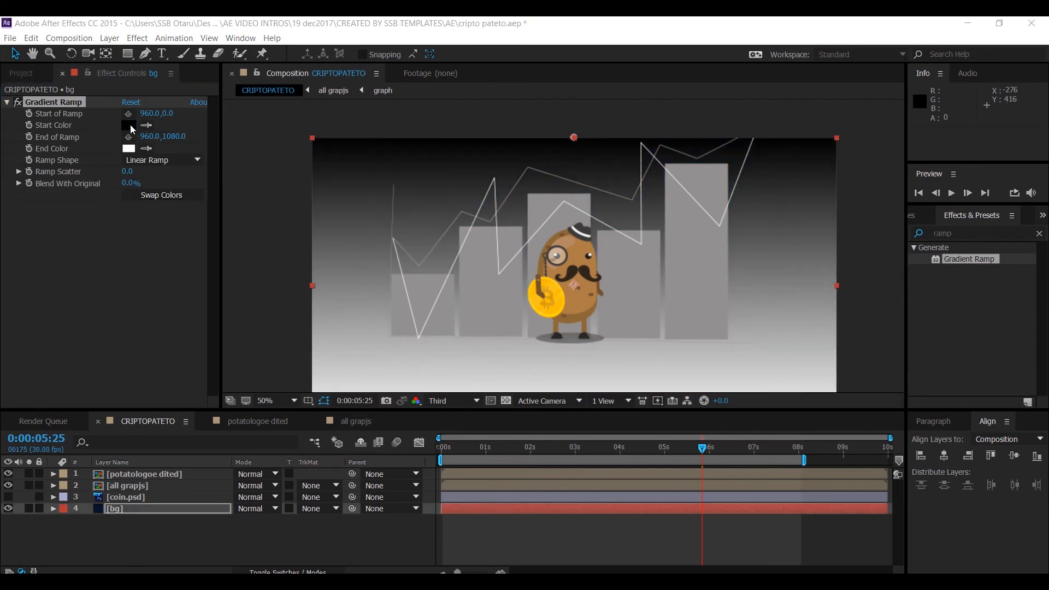
pyautogui.moveTo(526, 254); pyautogui.dragTo(762, 242)
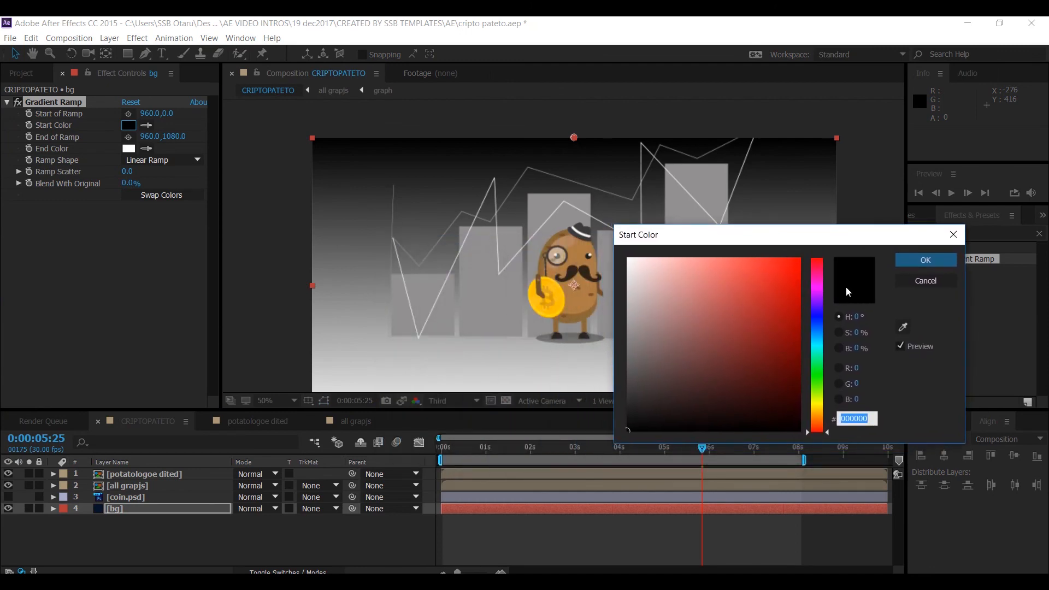
pyautogui.click(903, 328)
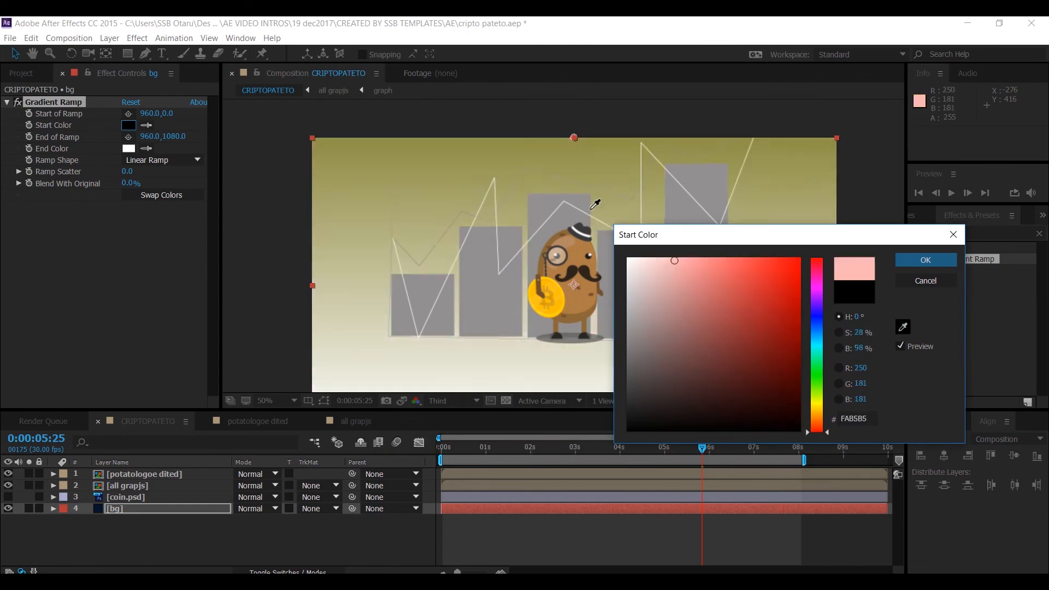
pyautogui.click(585, 230)
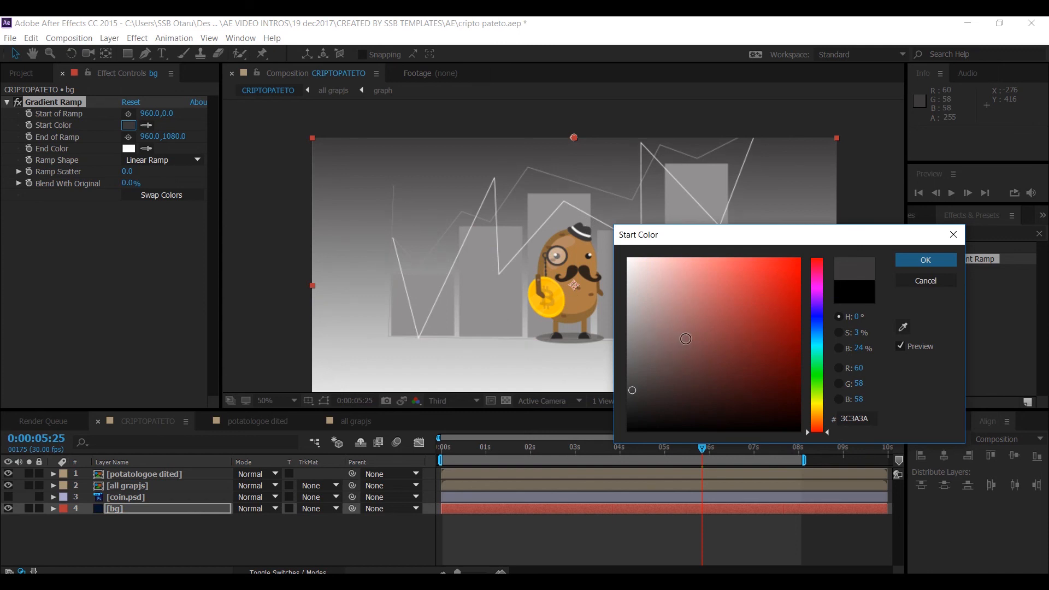
pyautogui.click(933, 261)
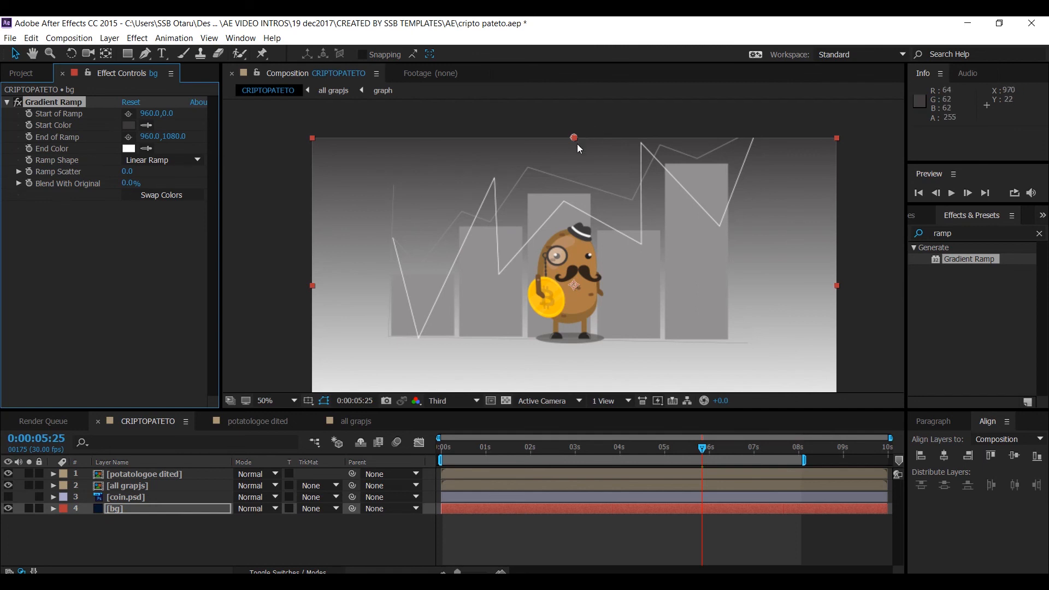
pyautogui.moveTo(573, 137)
pyautogui.mouseDown()
pyautogui.moveTo(382, 144)
pyautogui.moveTo(502, 165)
pyautogui.moveTo(579, 156)
pyautogui.moveTo(574, 140)
pyautogui.mouseUp()
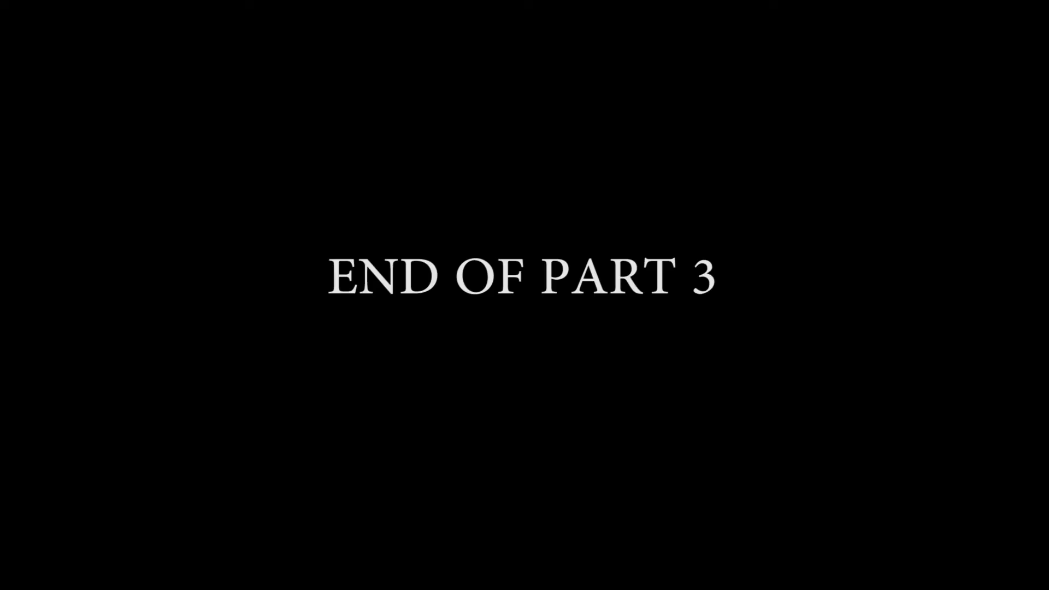